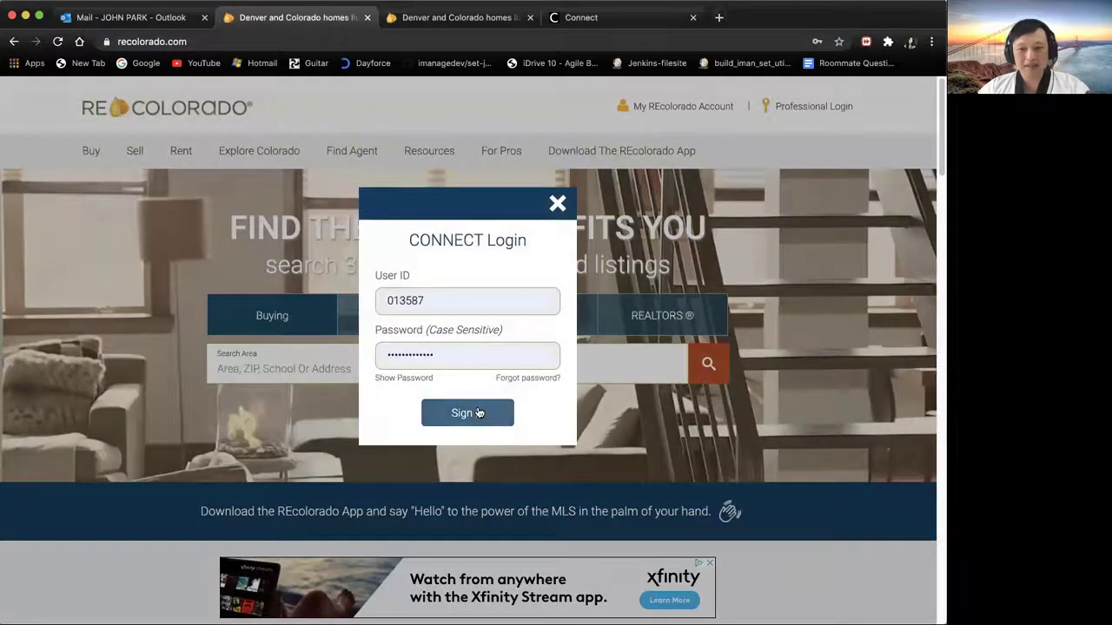
Step: Sign in to the REcolorado Connect portal and launch Matrix MLS from the dashboard
left_click(476, 412)
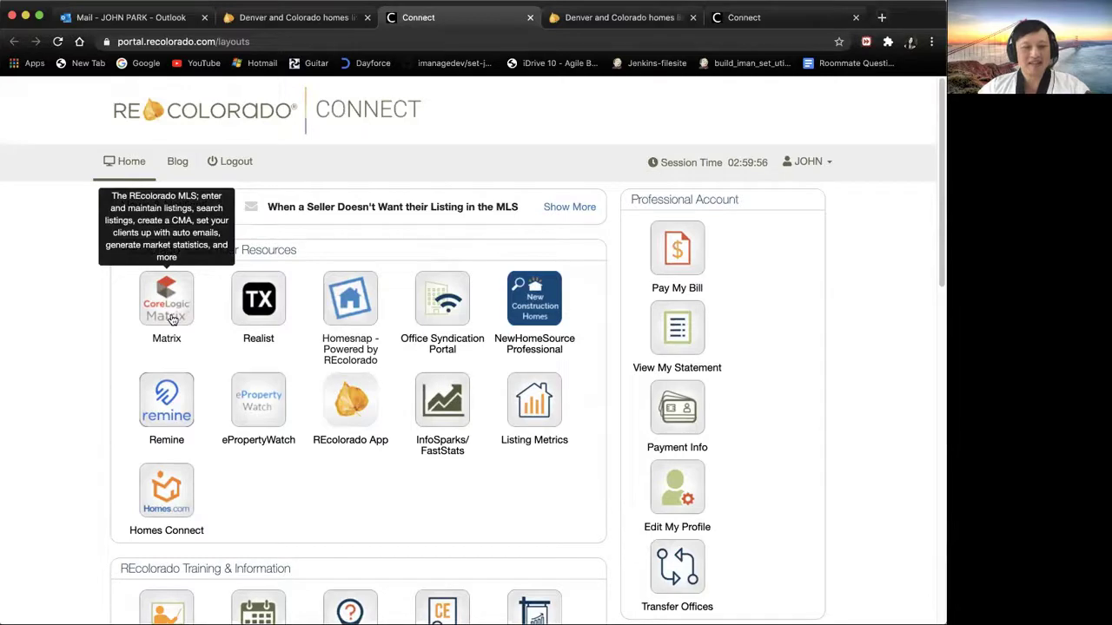
left_click(172, 318)
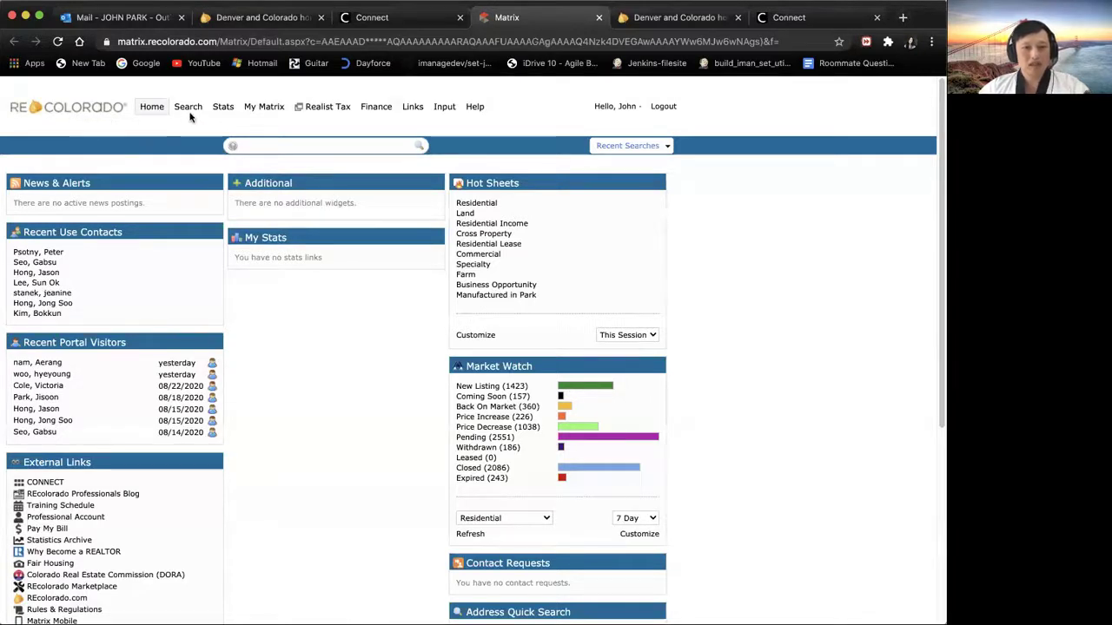
Step: Open the Residential search form from the Search menu and remove Active from the status filter
mouse_move(189, 113)
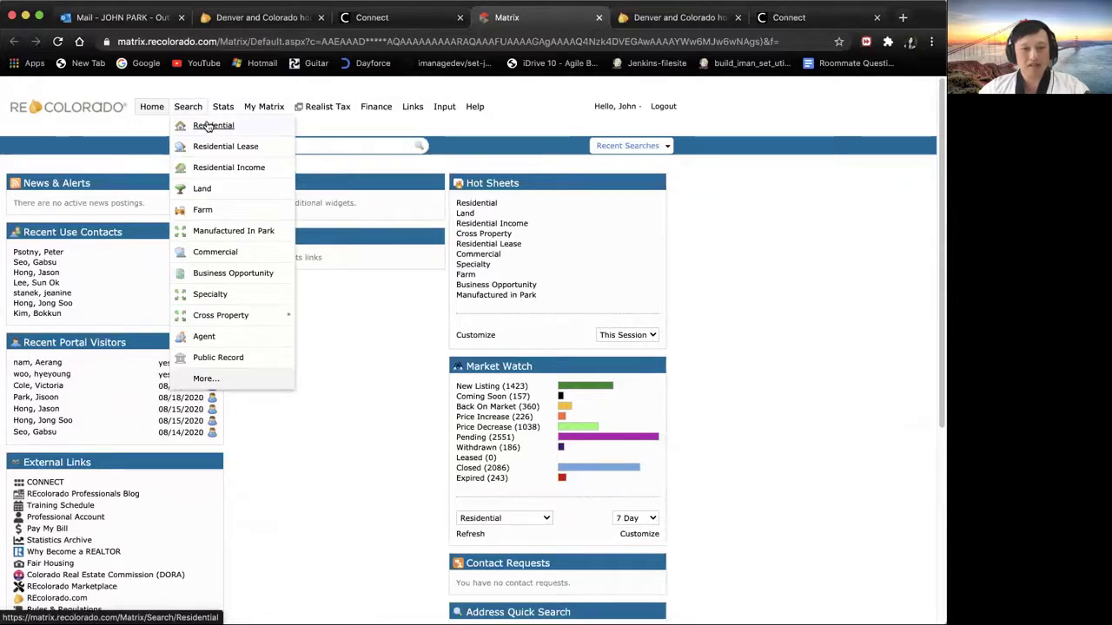
left_click(208, 127)
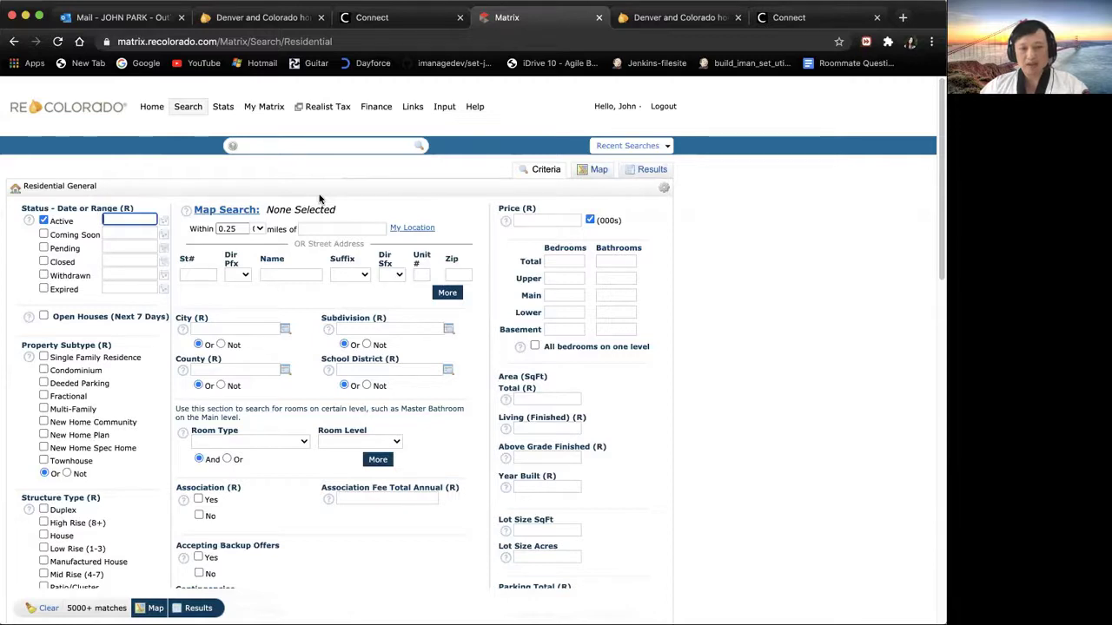
left_click(43, 262)
Step: Search Closed residential listings with street number 6266 and view the results
left_click(43, 220)
left_click(127, 258)
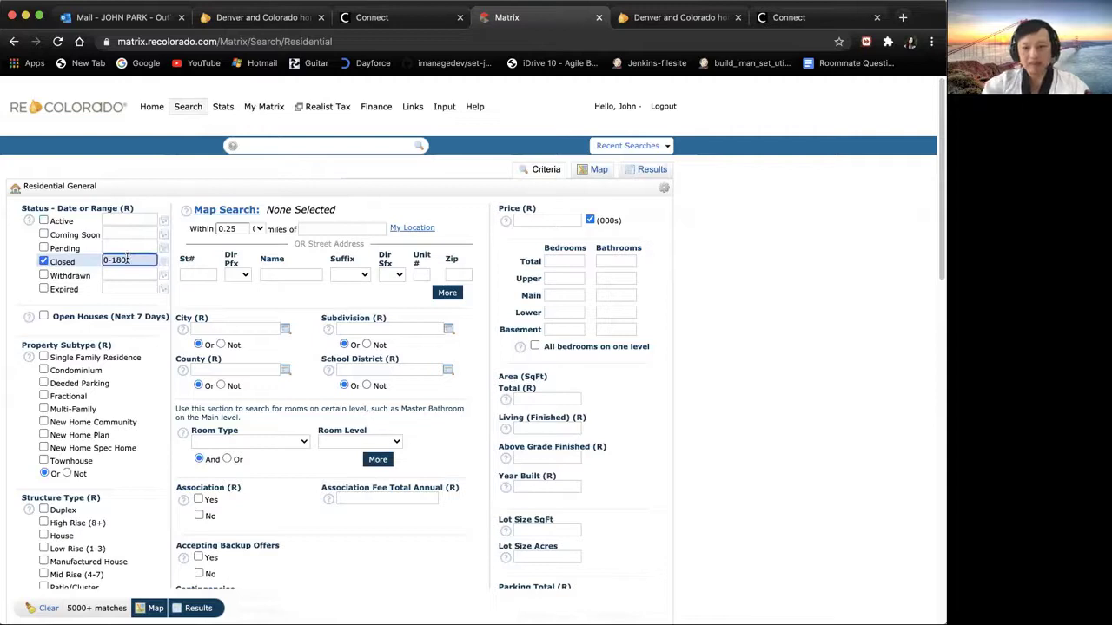
key("BackSpace")
key("BackSpace")
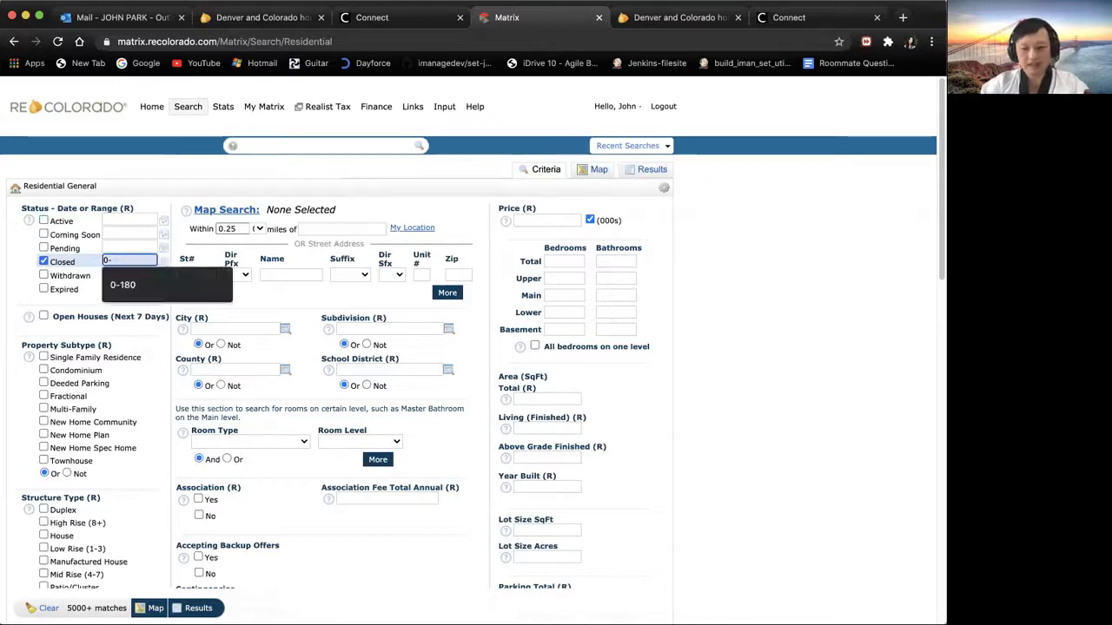
type("600")
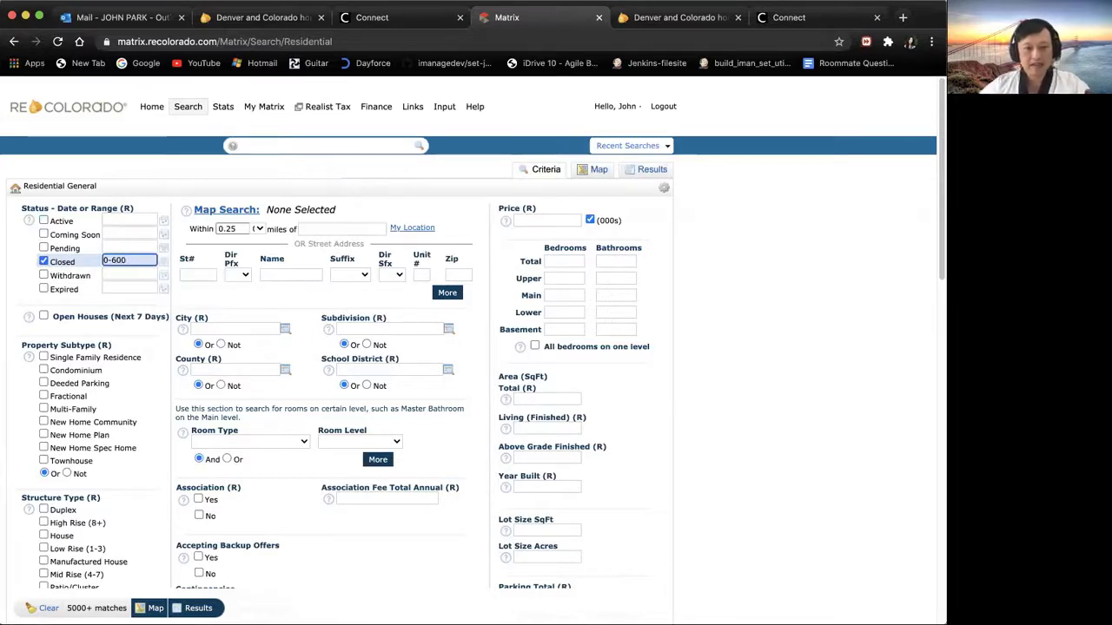
left_click(182, 274)
type("62")
left_click(181, 286)
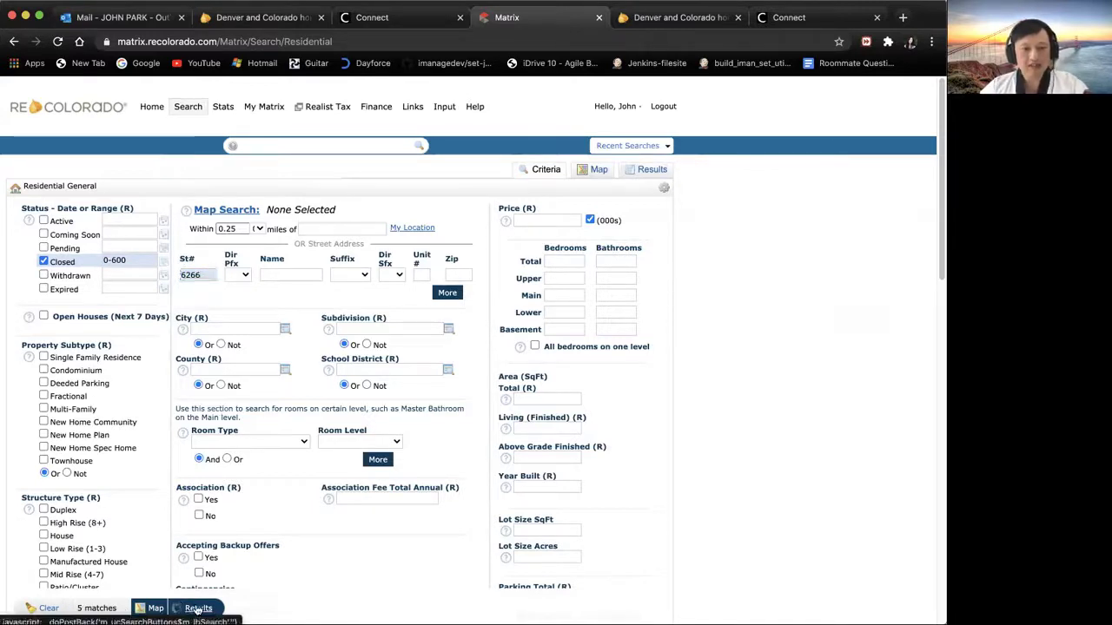
left_click(198, 608)
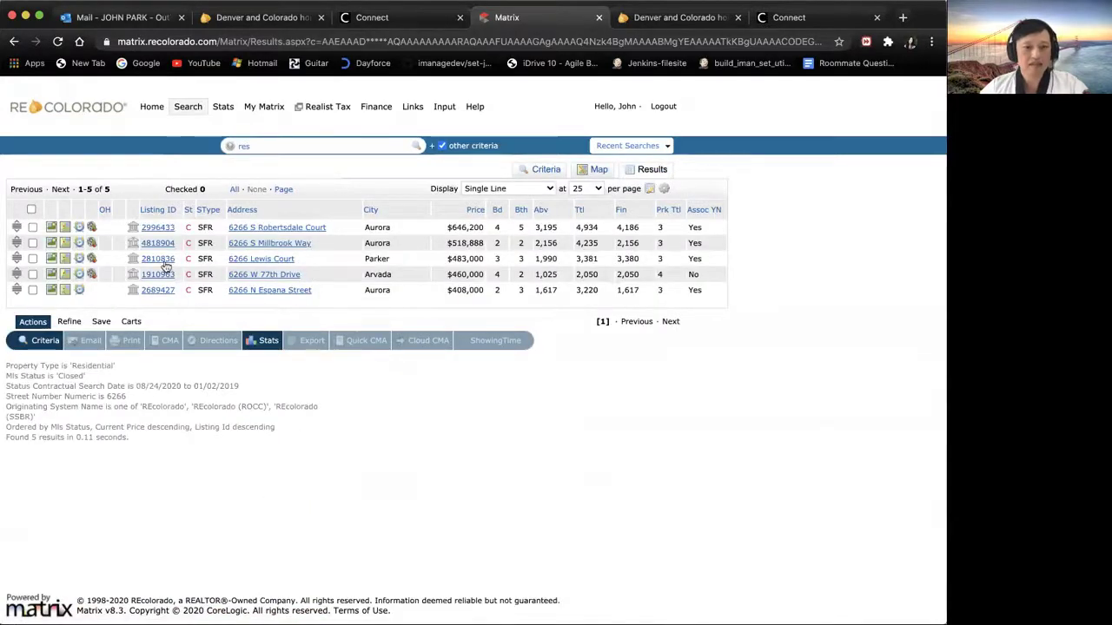
Step: Widen the Closed range to 0-1000 days, re-enter 6266, and open the first listing's details
left_click(45, 341)
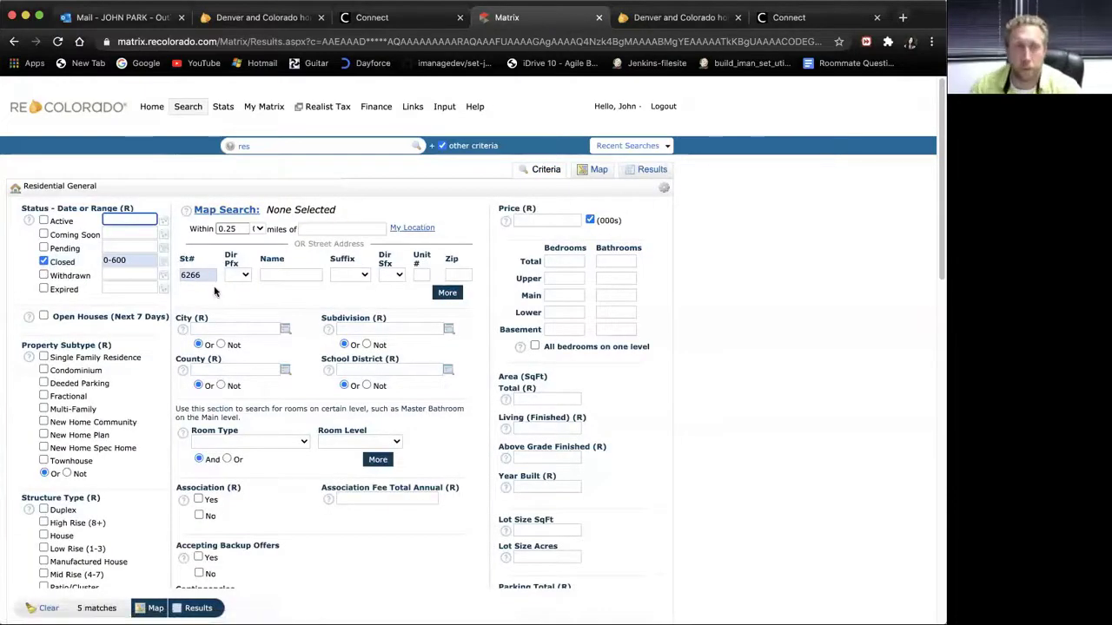
double_click(206, 275)
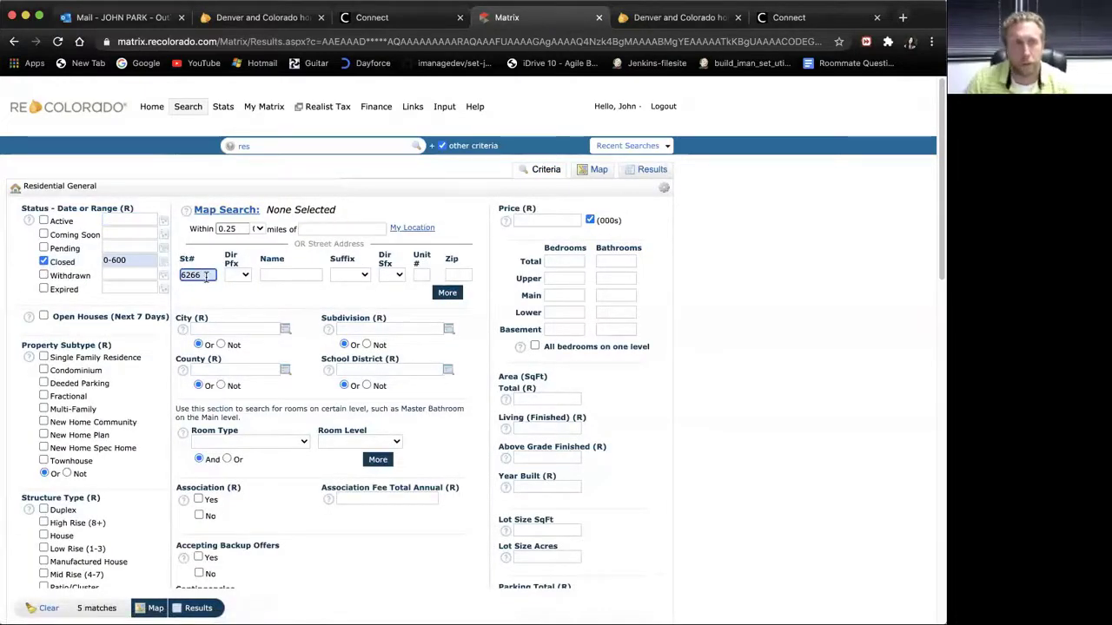
key("BackSpace")
left_click(139, 262)
key("BackSpace")
key("BackSpace")
key("BackSpace")
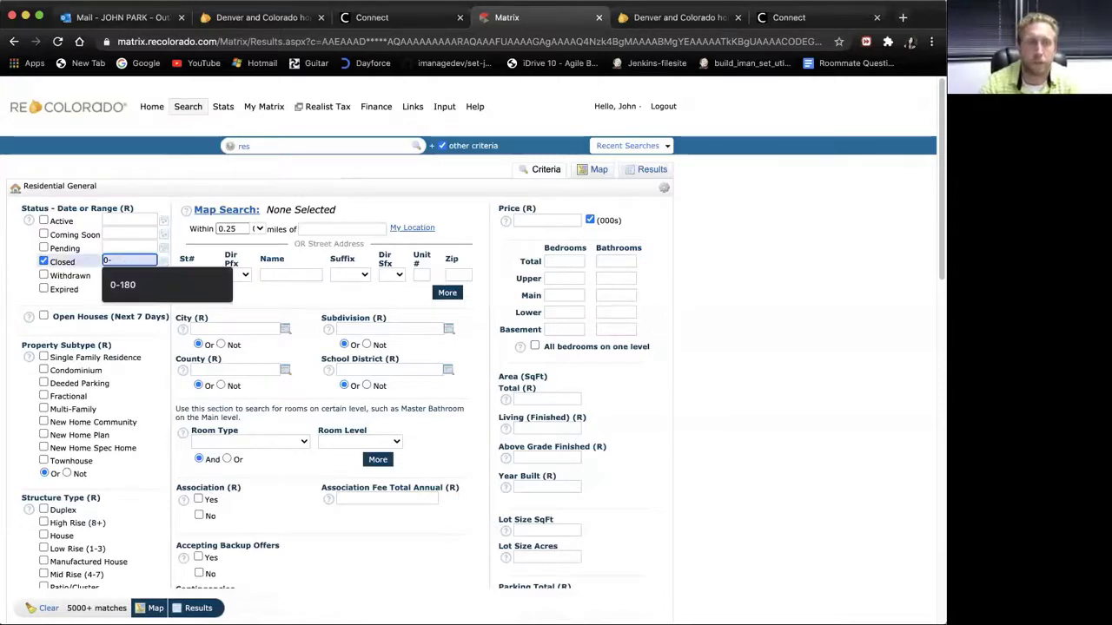
type("1000")
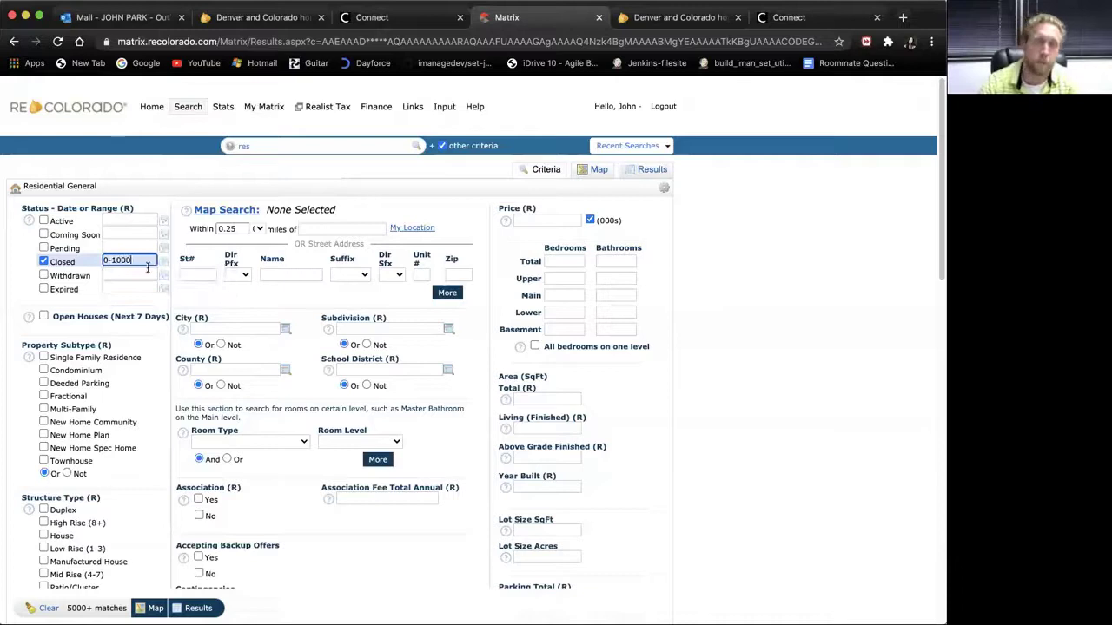
left_click(188, 274)
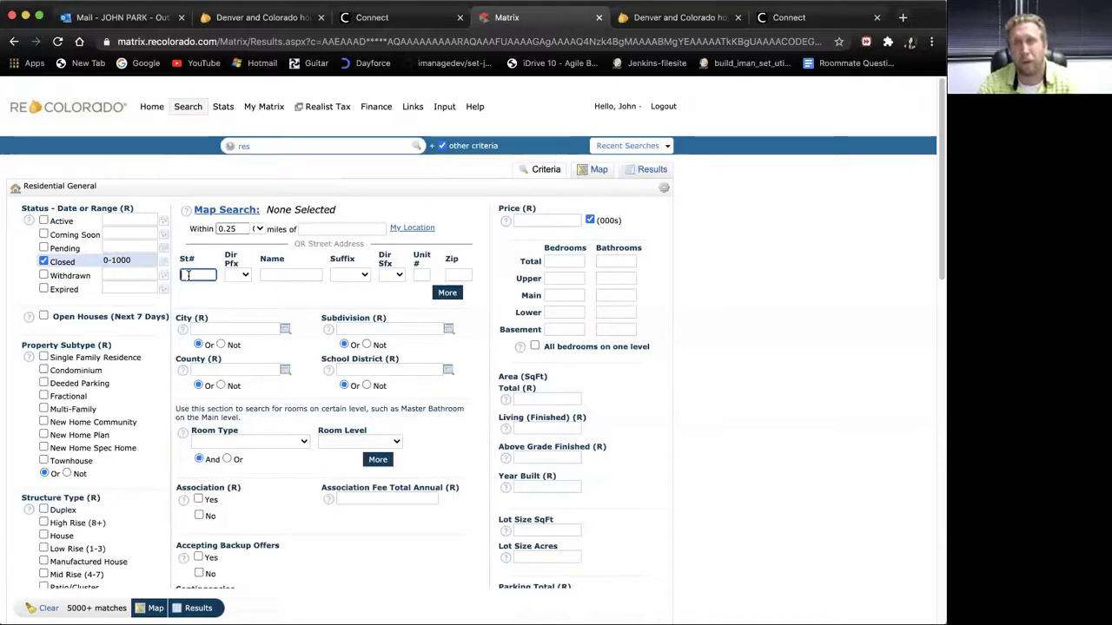
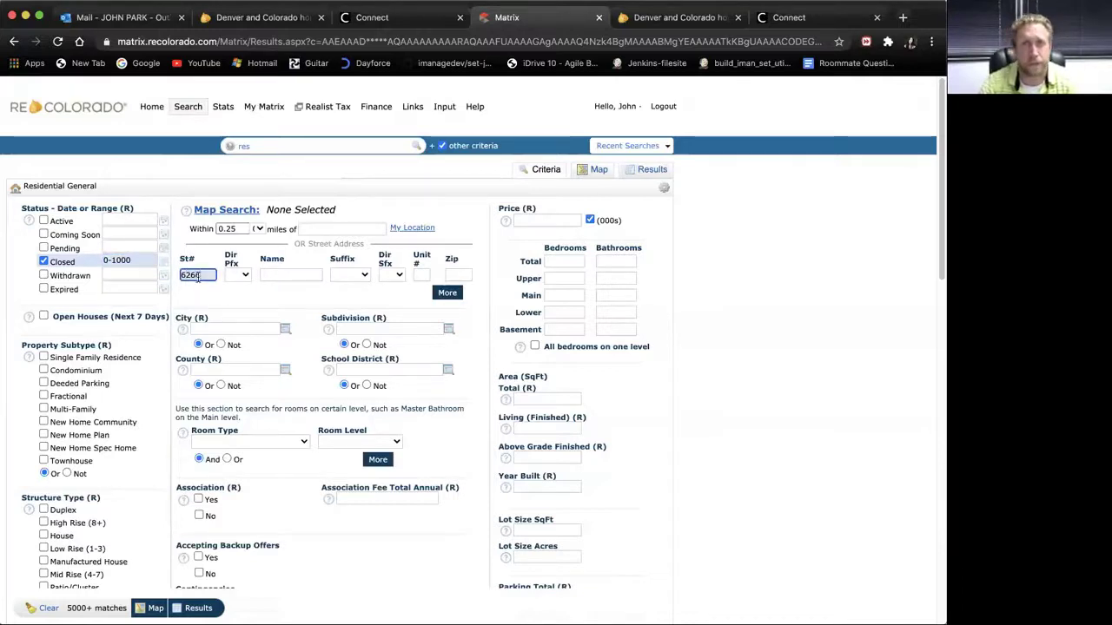
left_click(198, 607)
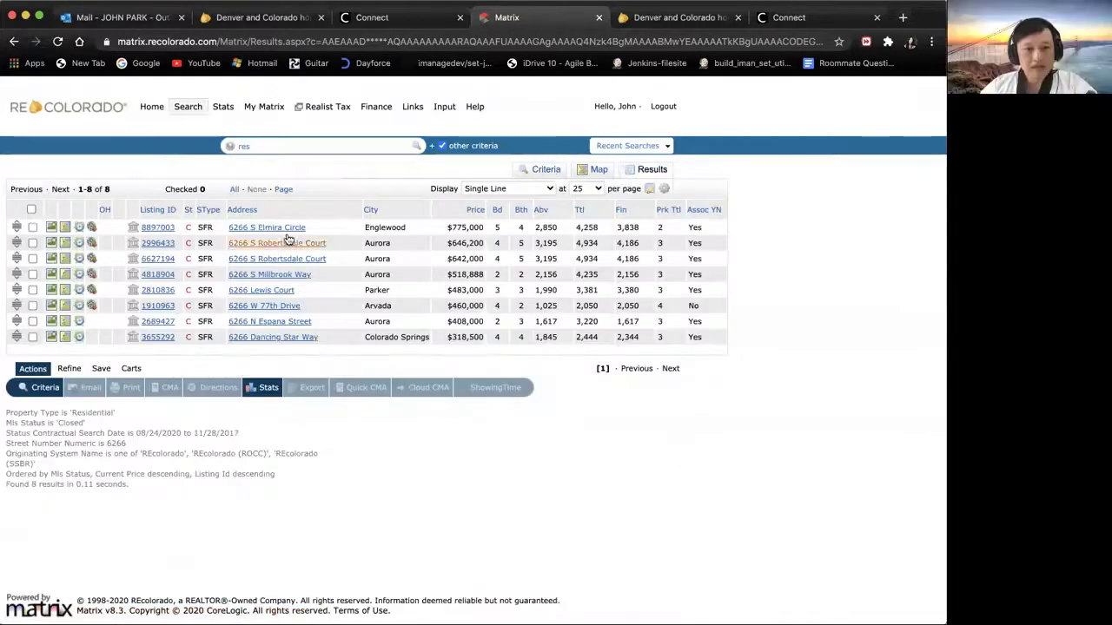
left_click(158, 228)
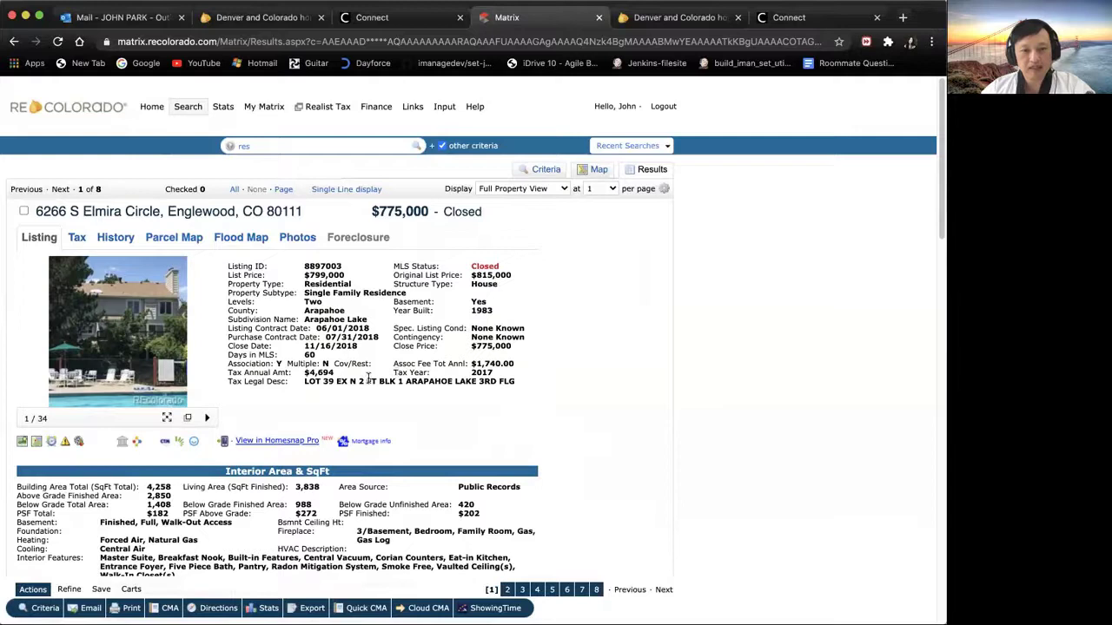
Step: Highlight the $775,000 close price in the Full Property View for listing 8897003
left_click_drag(513, 349, 471, 347)
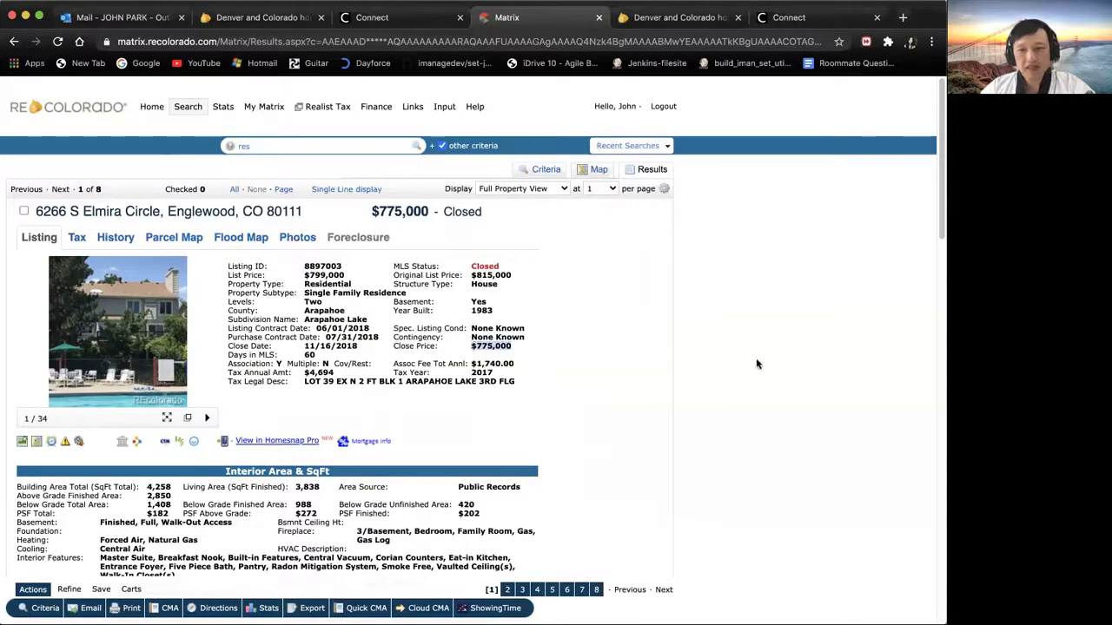
left_click_drag(937, 225, 917, 236)
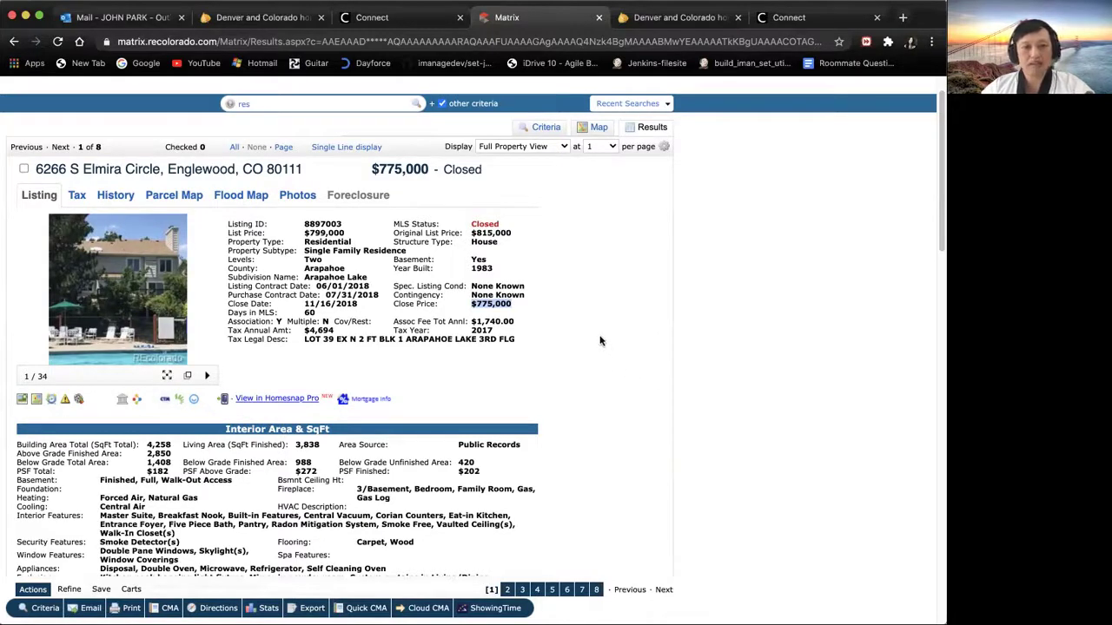
Step: Return to the search form, clear the Closed status and street number 6266, then open Realist
left_click(14, 42)
left_click(13, 42)
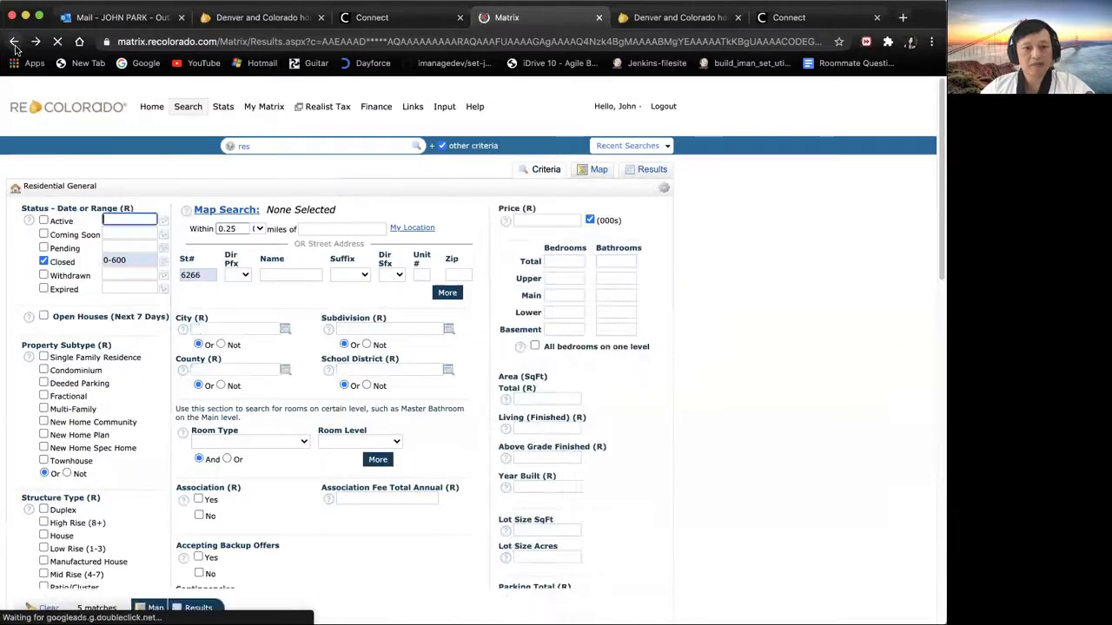
left_click(44, 262)
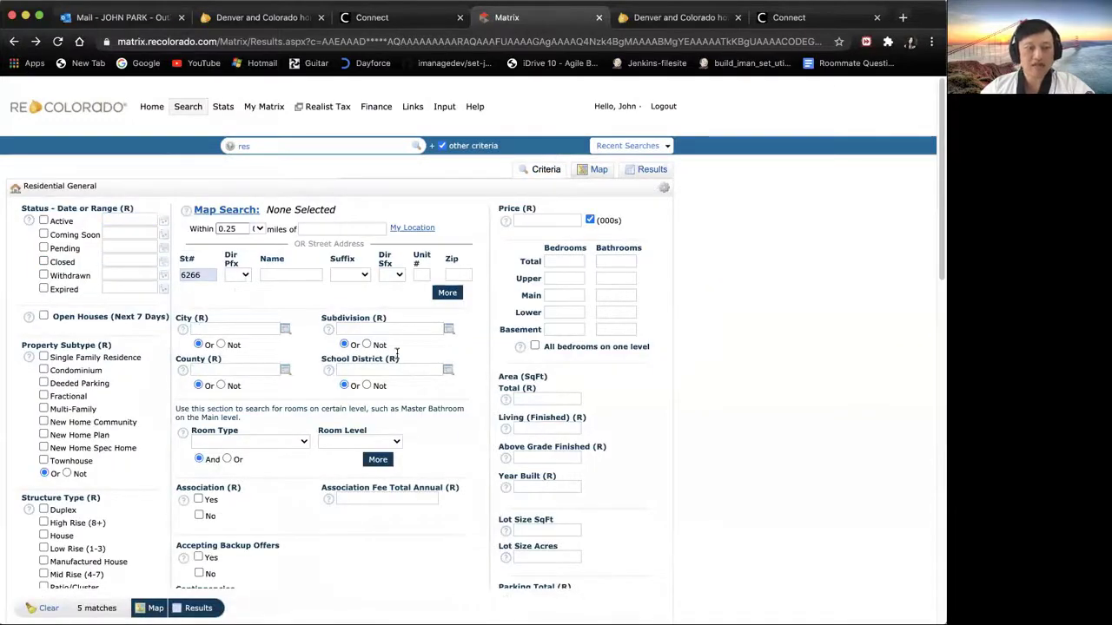
double_click(198, 274)
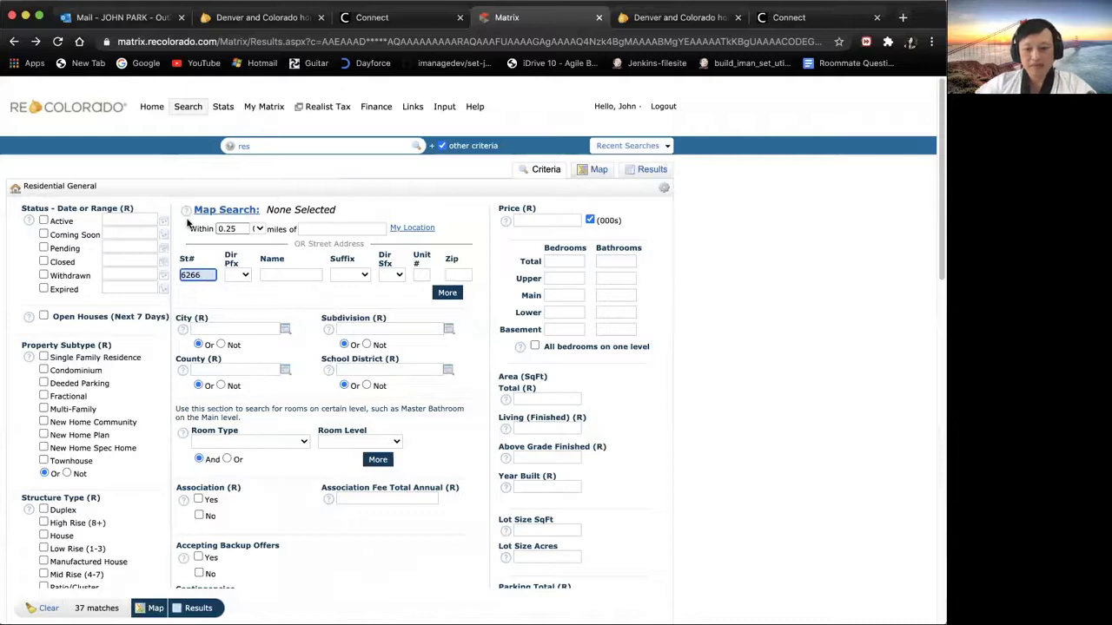
key("BackSpace")
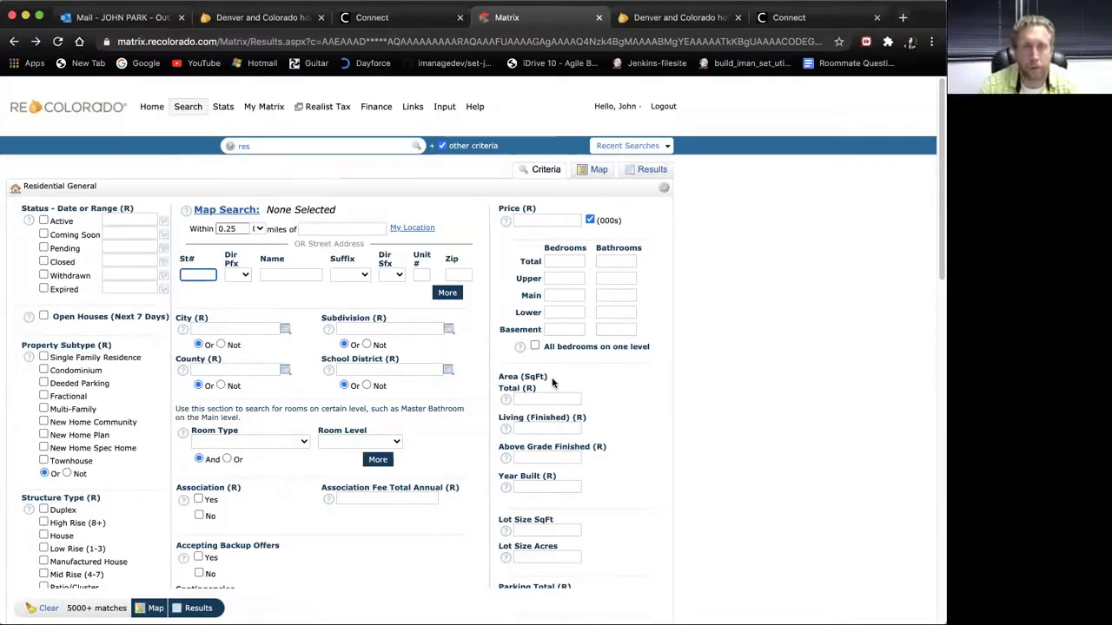
left_click(325, 111)
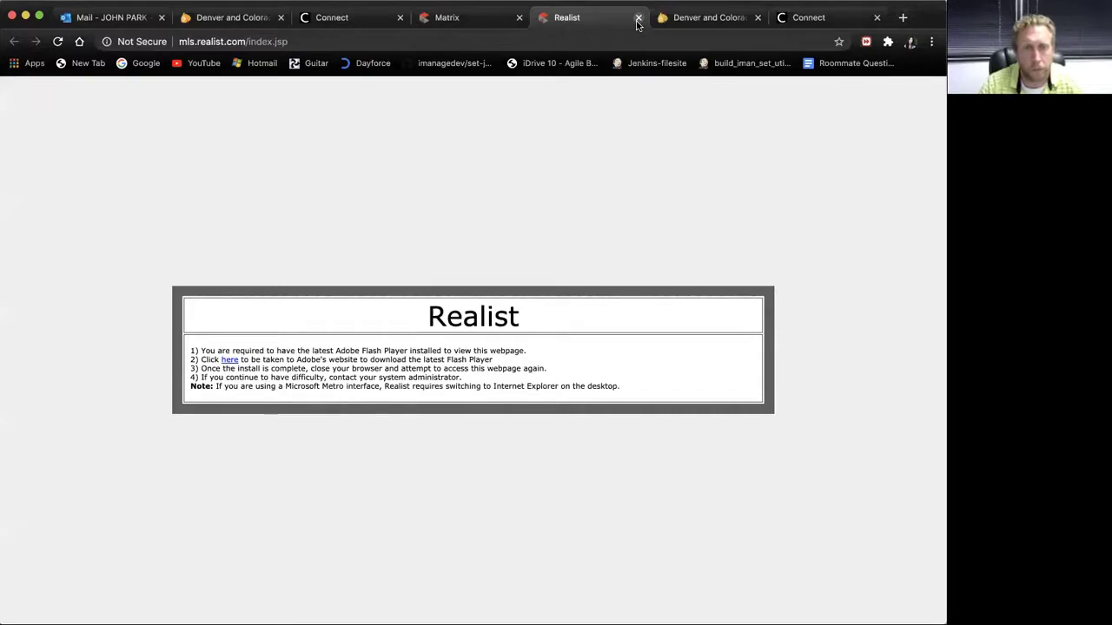
left_click(637, 18)
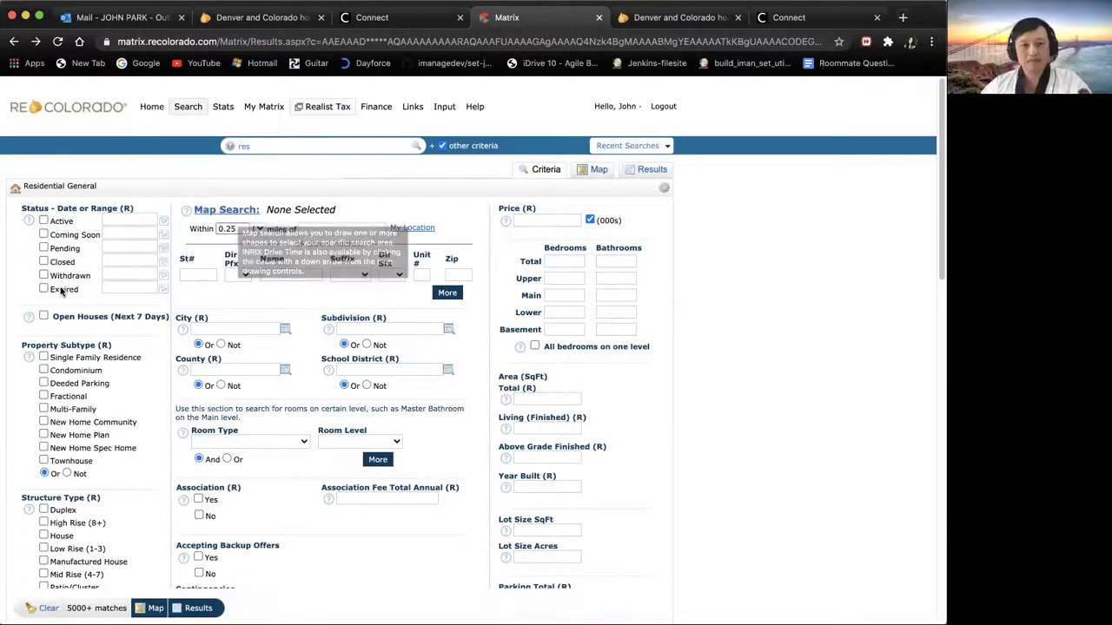
Step: Re-check Closed, set its date range to 0-1000 days, and list the matching sales
left_click(43, 262)
left_click(137, 258)
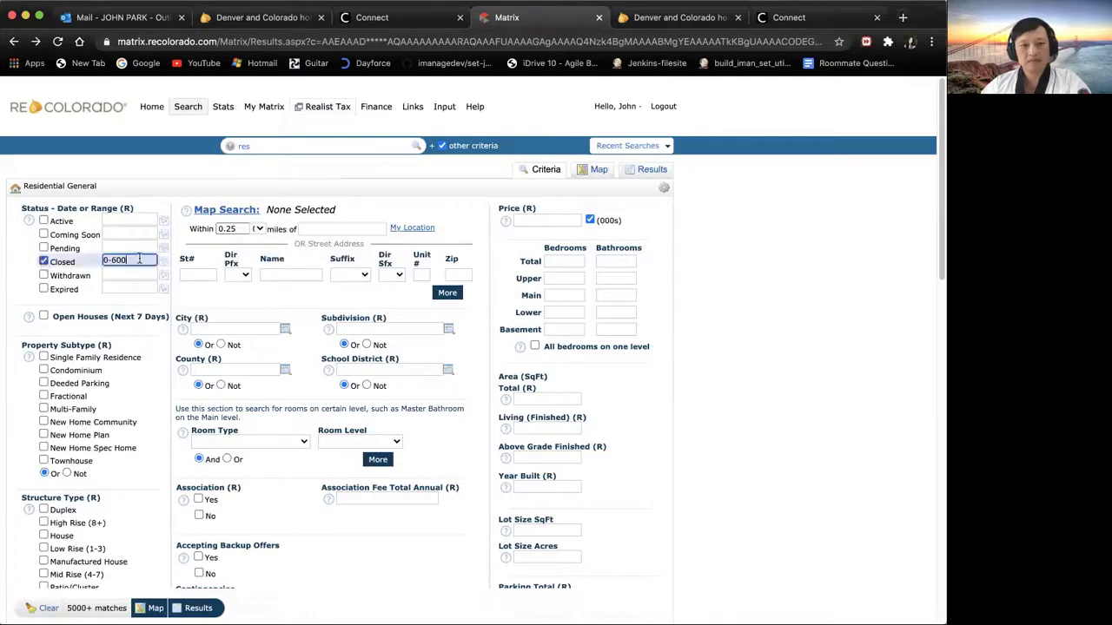
key("BackSpace")
key("BackSpace")
key("BackSpace")
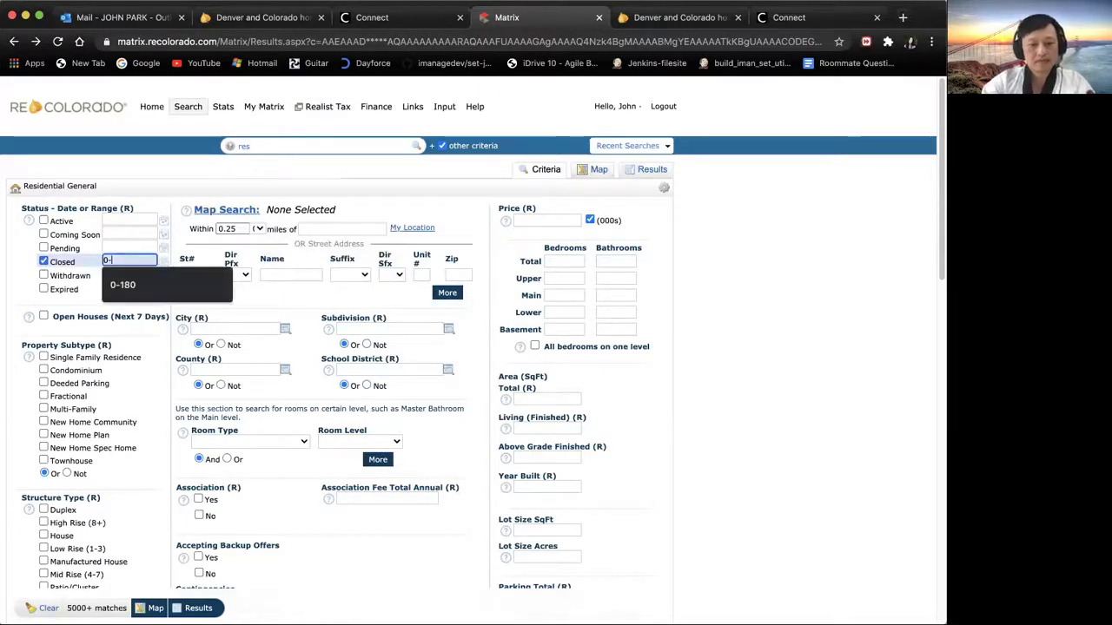
type("1000")
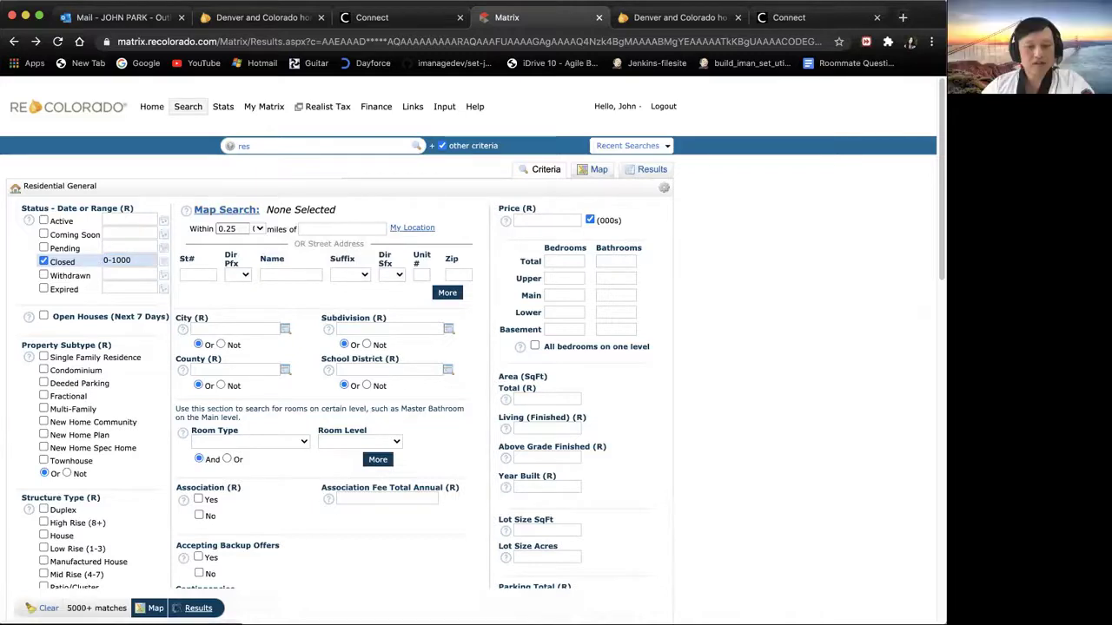
left_click(178, 608)
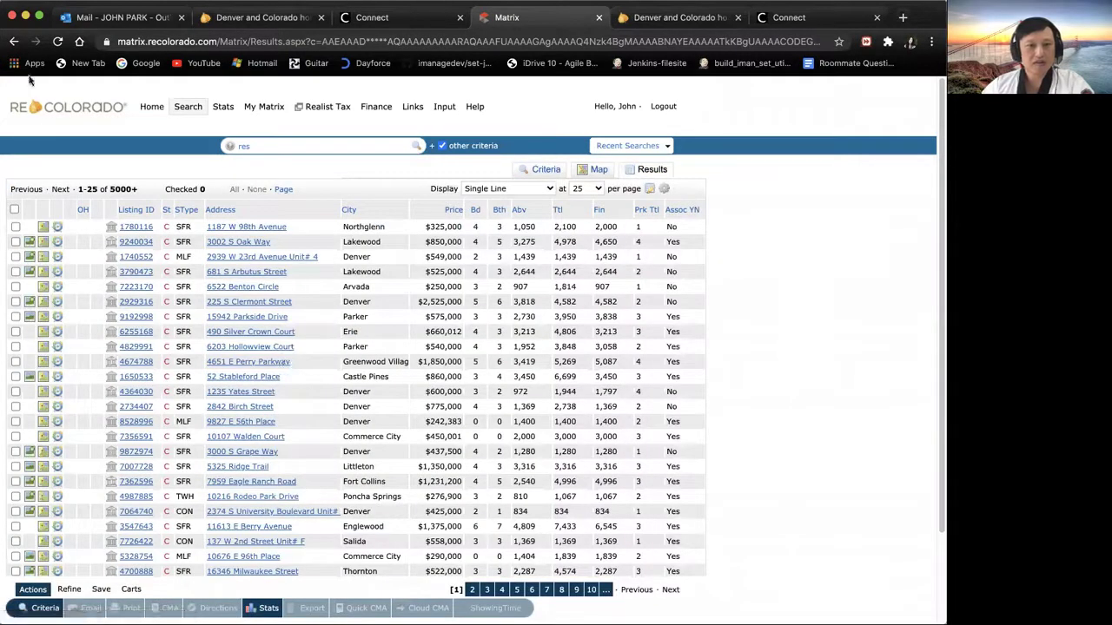
left_click(15, 42)
double_click(205, 275)
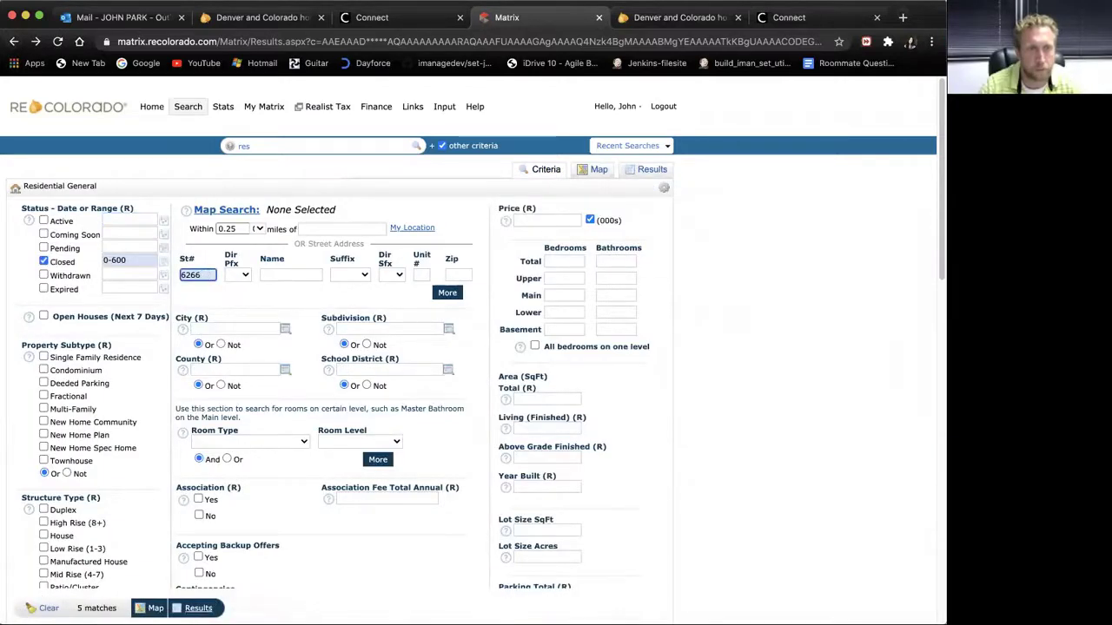
left_click(141, 260)
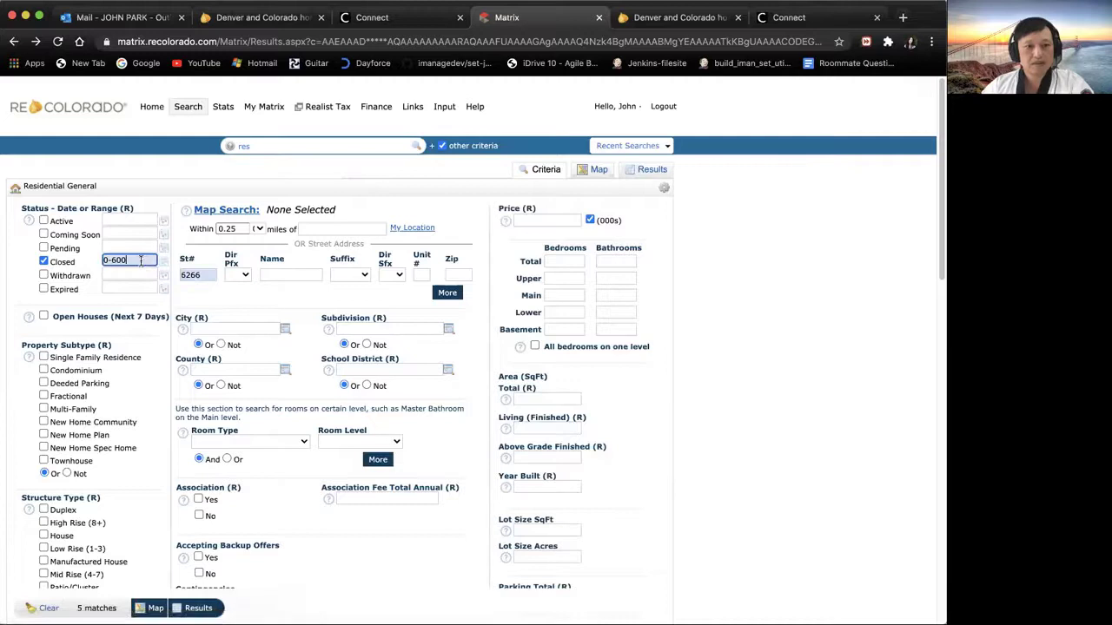
key("BackSpace")
key("BackSpace")
key("BackSpace")
type("1000")
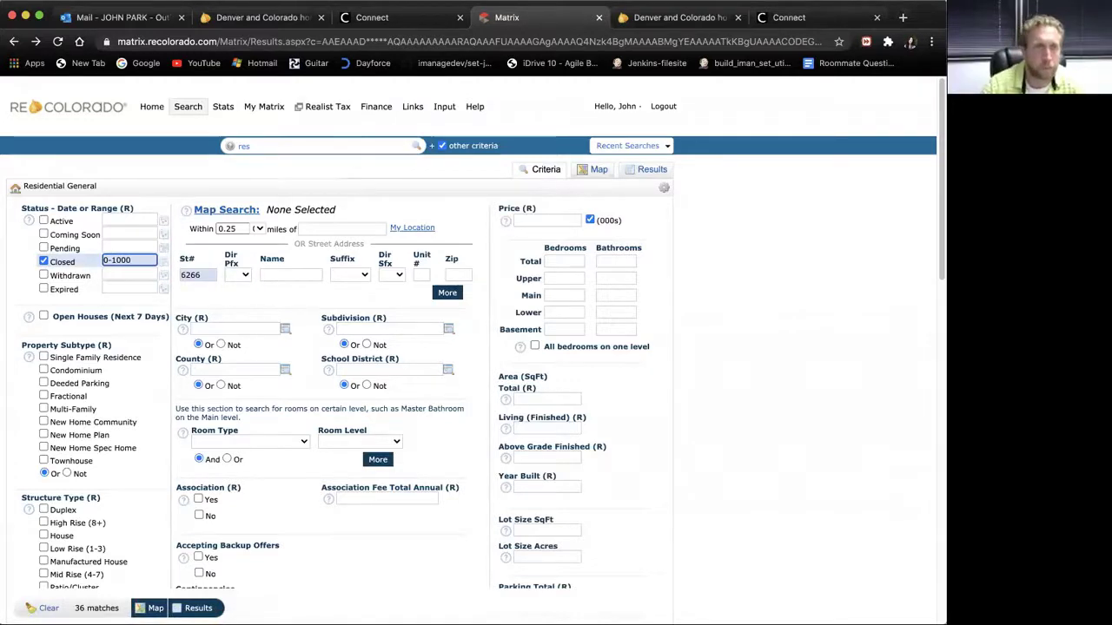
left_click(191, 608)
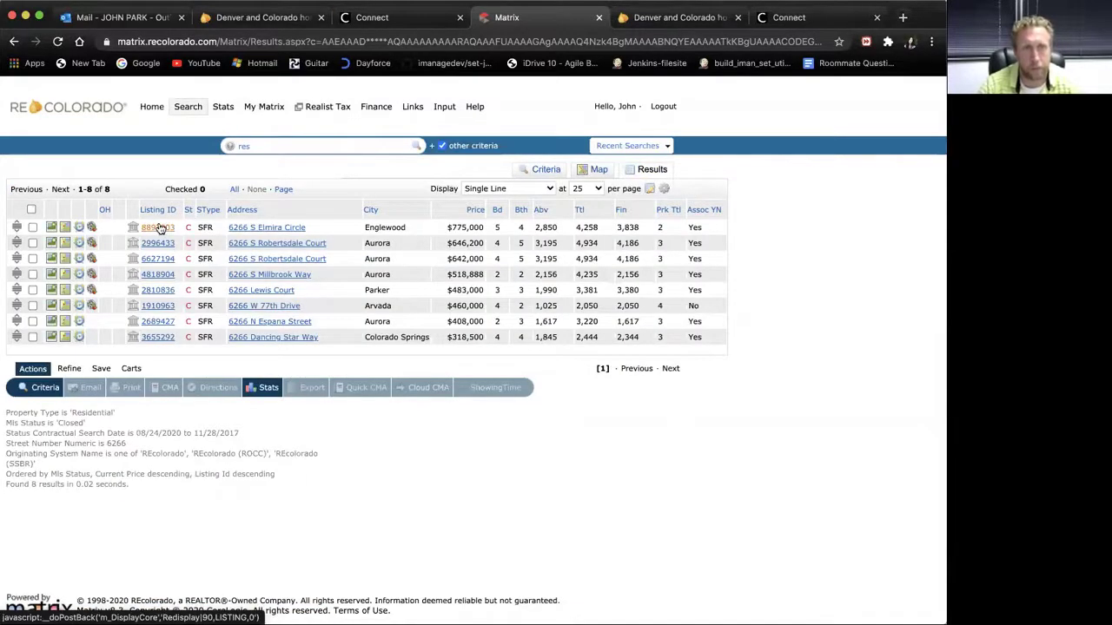
left_click(159, 228)
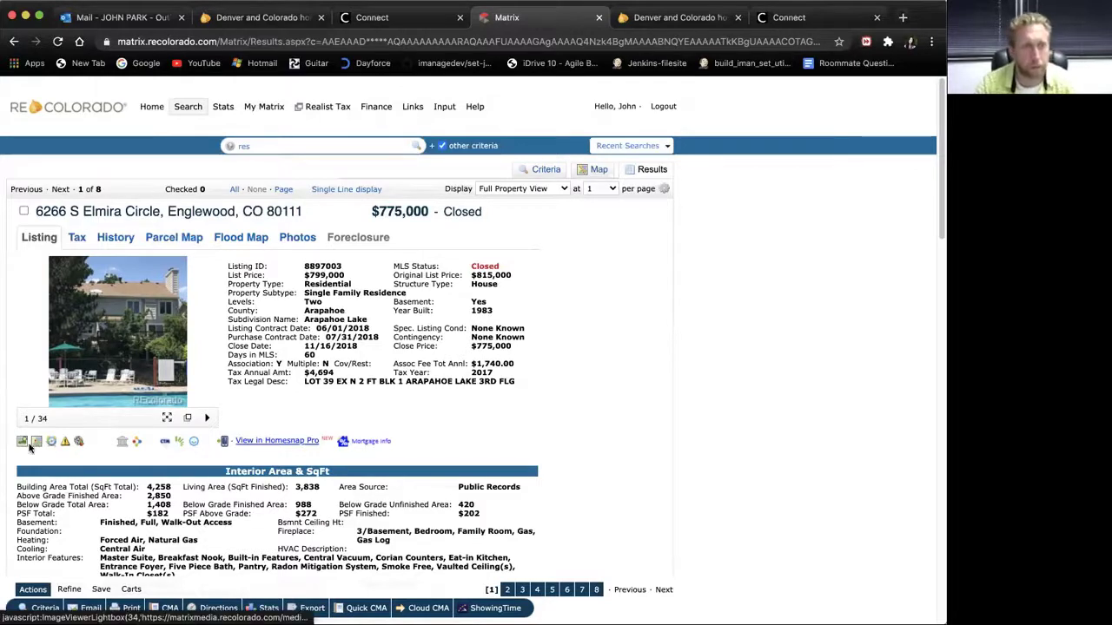
left_click(122, 444)
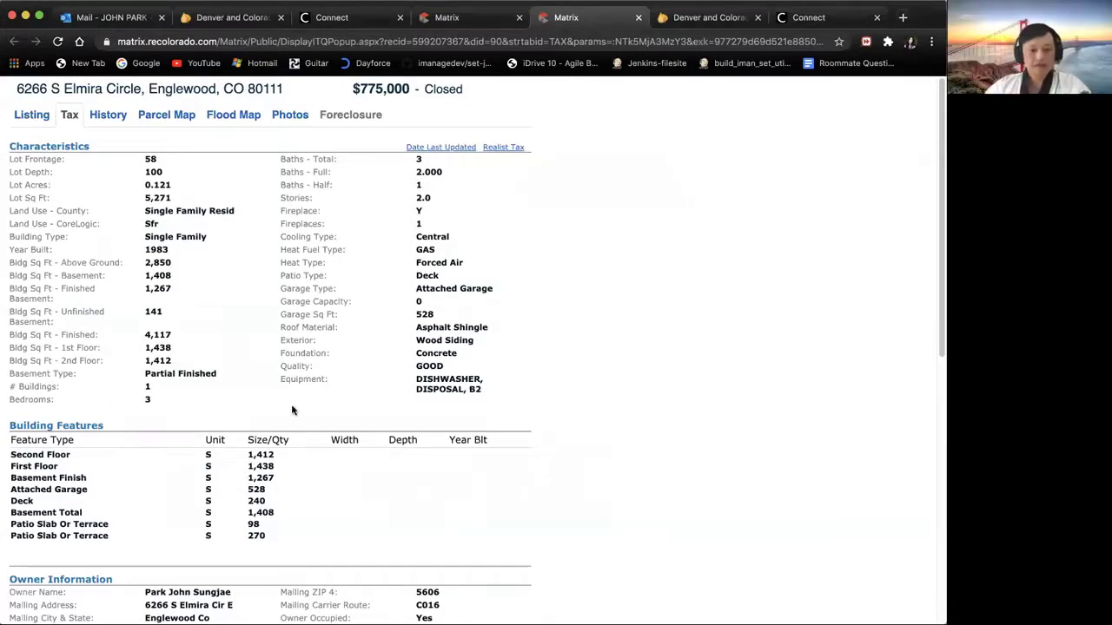
Step: Scroll through the tax record and highlight the owner's name
left_click_drag(941, 272, 941, 387)
left_click_drag(144, 369, 233, 372)
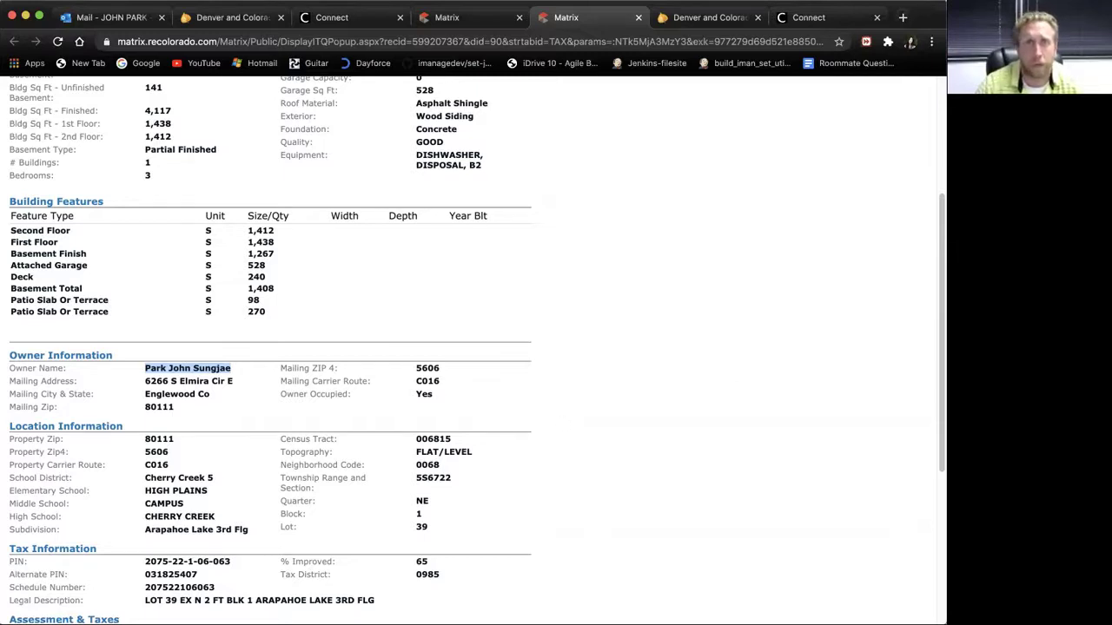
left_click_drag(937, 266, 938, 410)
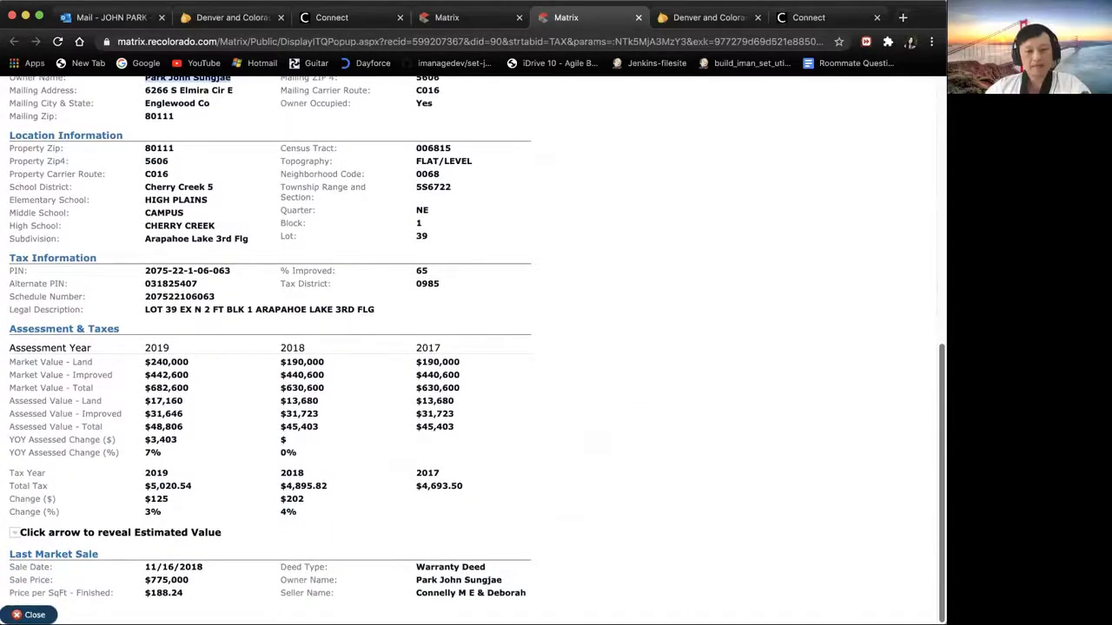
scroll(473, 350, "up", 2)
scroll(476, 350, "up", 6)
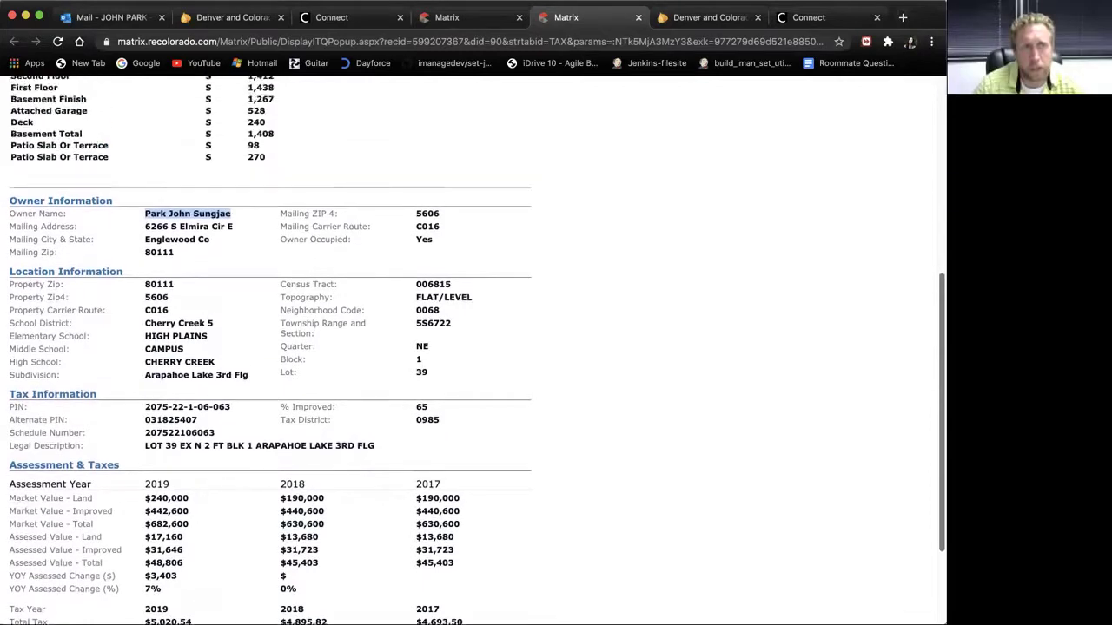
scroll(510, 466, "up", 4)
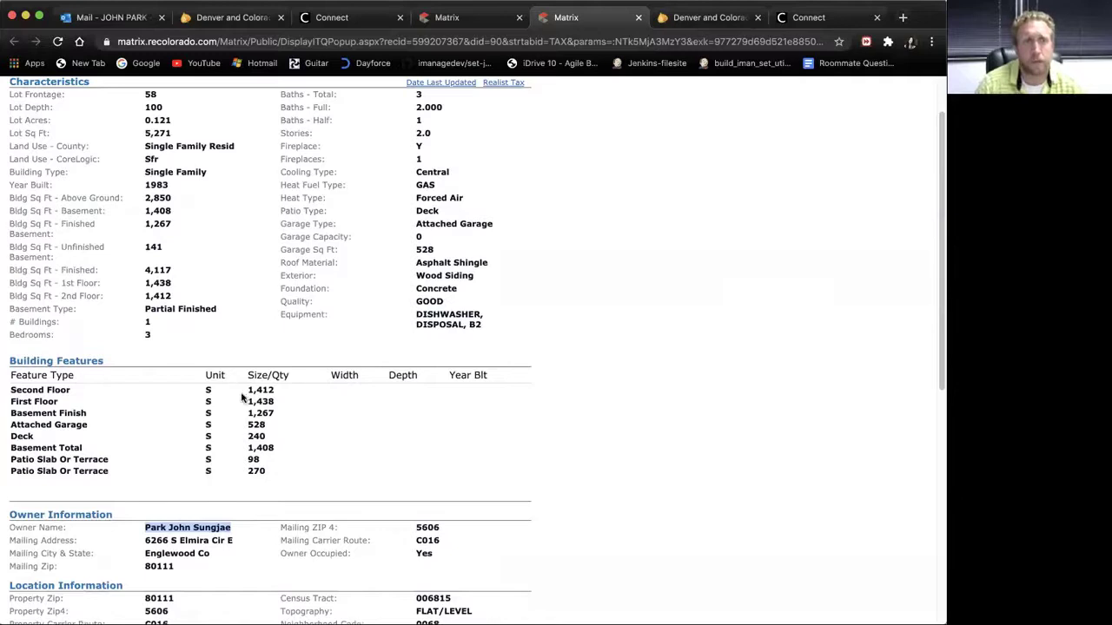
left_click(24, 354)
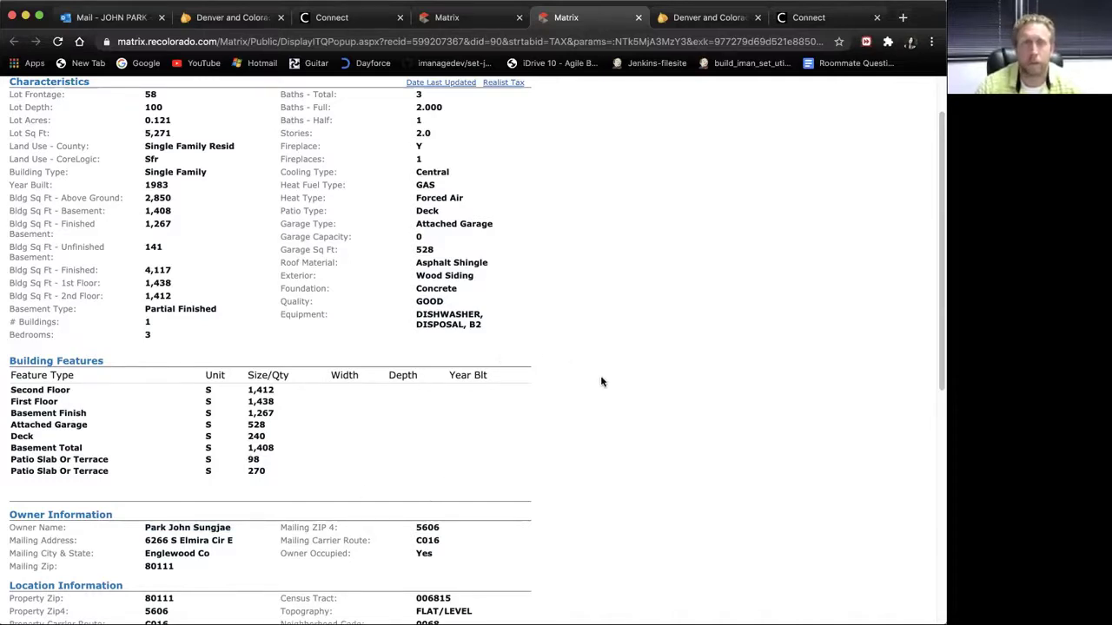
Step: Highlight the 1983 year built, then switch back to the listing's Matrix tab
left_click_drag(169, 185, 144, 185)
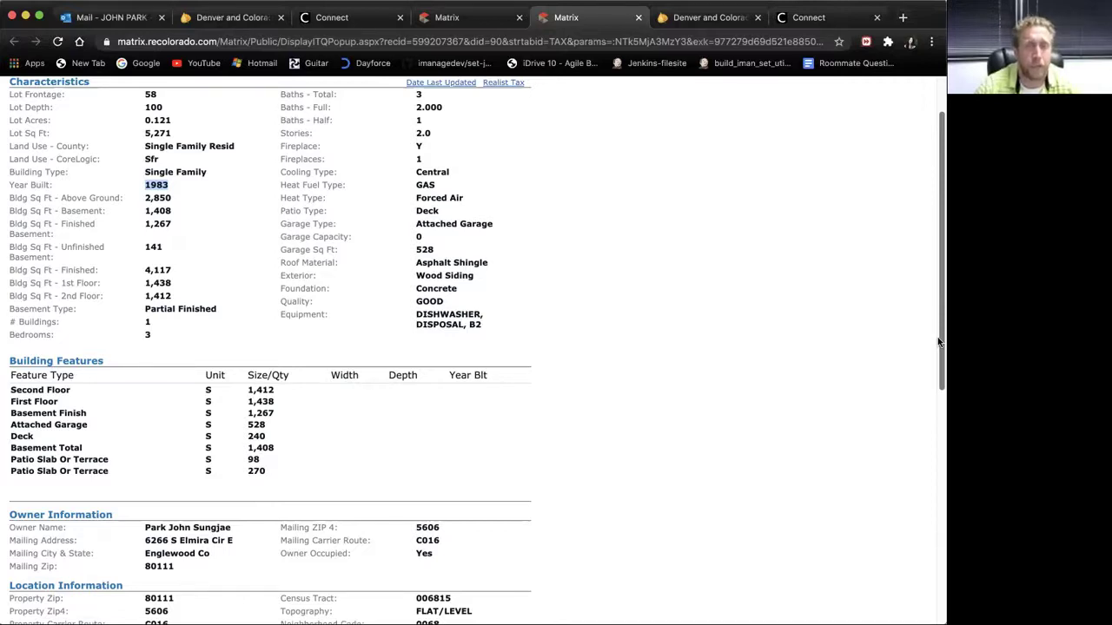
left_click_drag(938, 342, 938, 280)
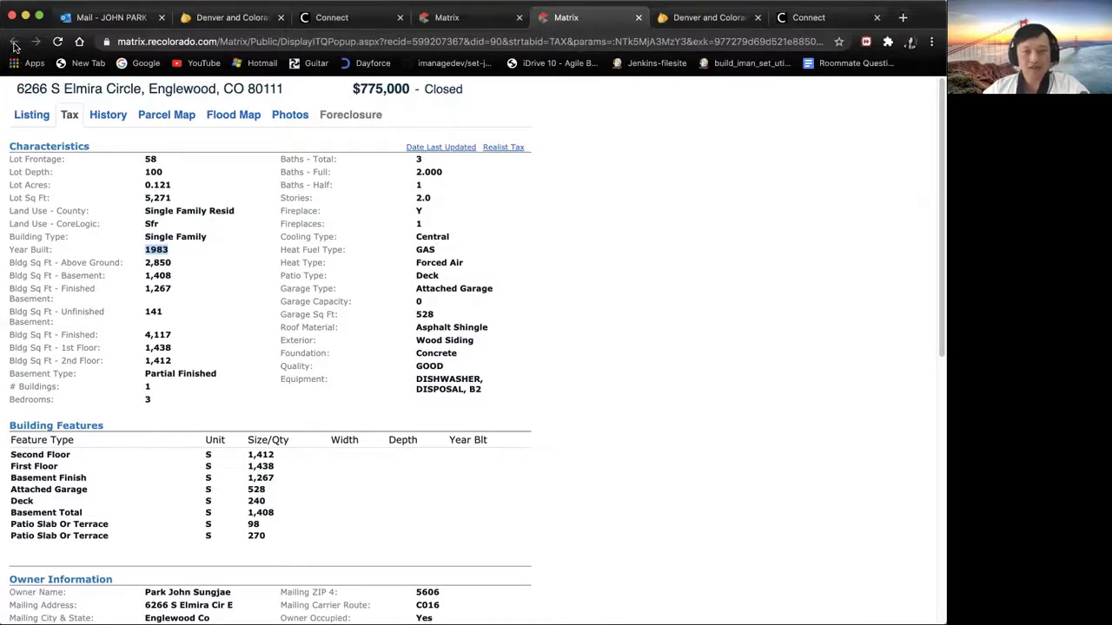
left_click(443, 20)
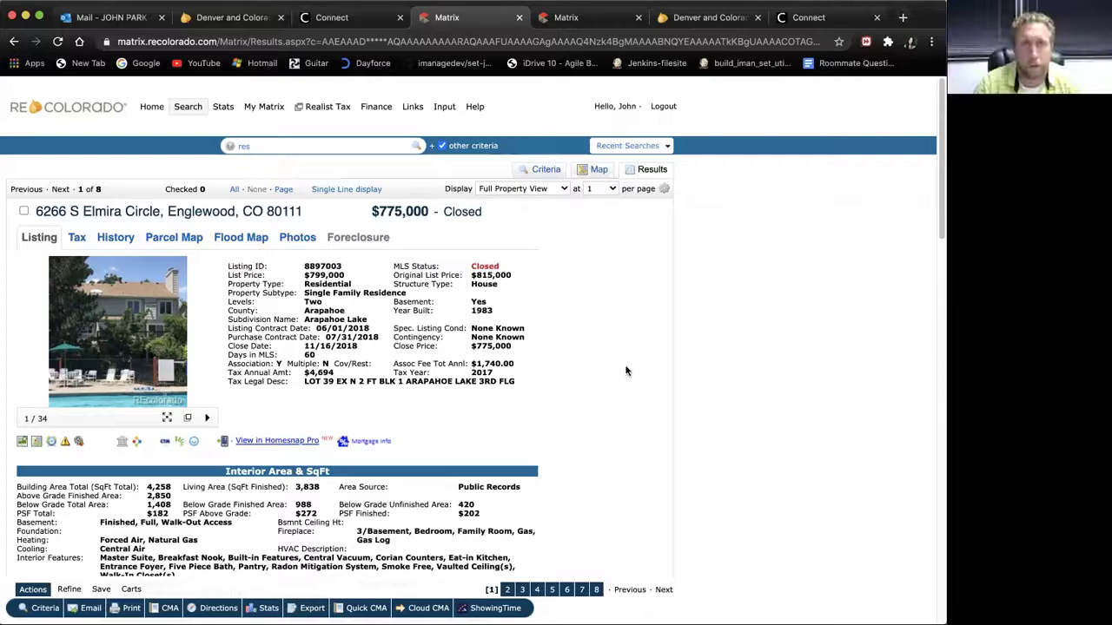
Step: Go back through the 8-result list to the Residential search criteria form
left_click(15, 42)
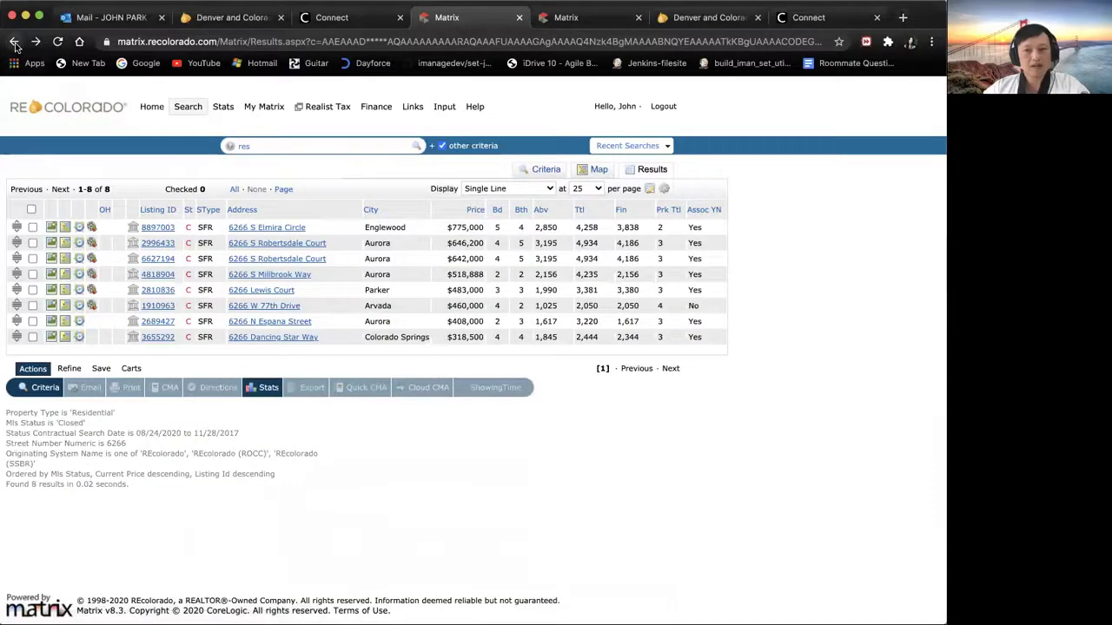
left_click(15, 42)
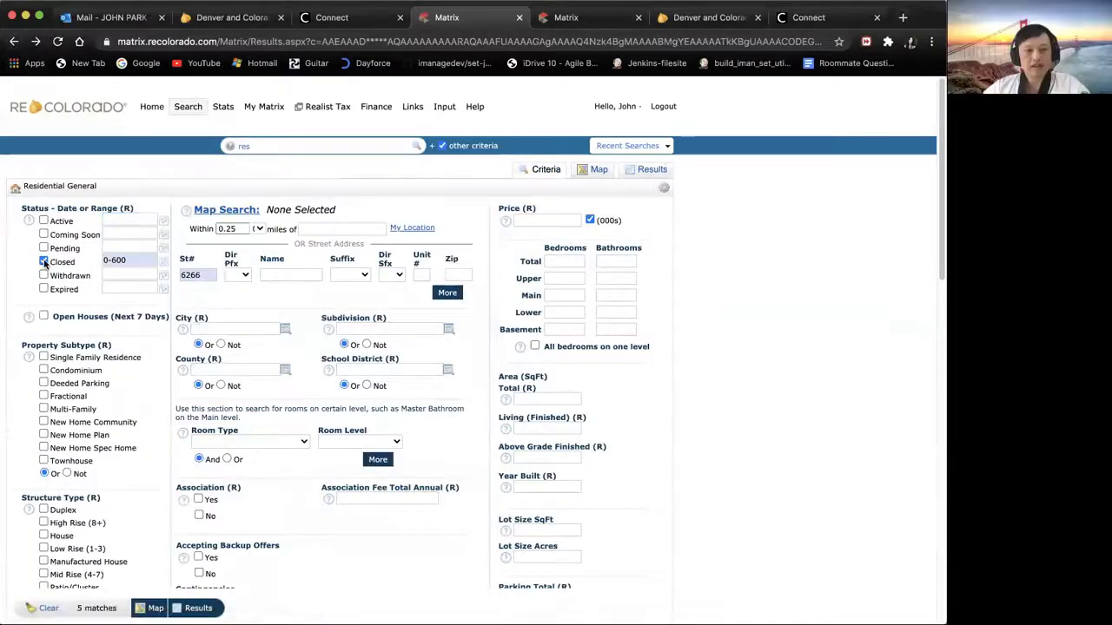
Step: Include Active, Pending and Closed listings with a 0-180 day closed range and show them on the map
left_click(43, 262)
left_click(43, 221)
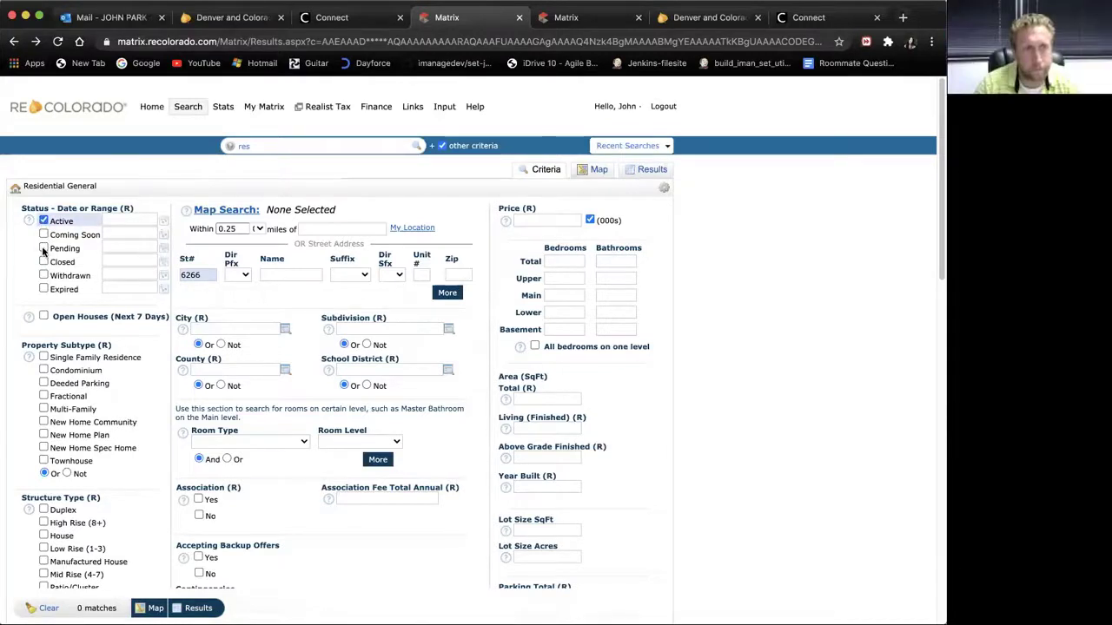
left_click(44, 248)
left_click(43, 261)
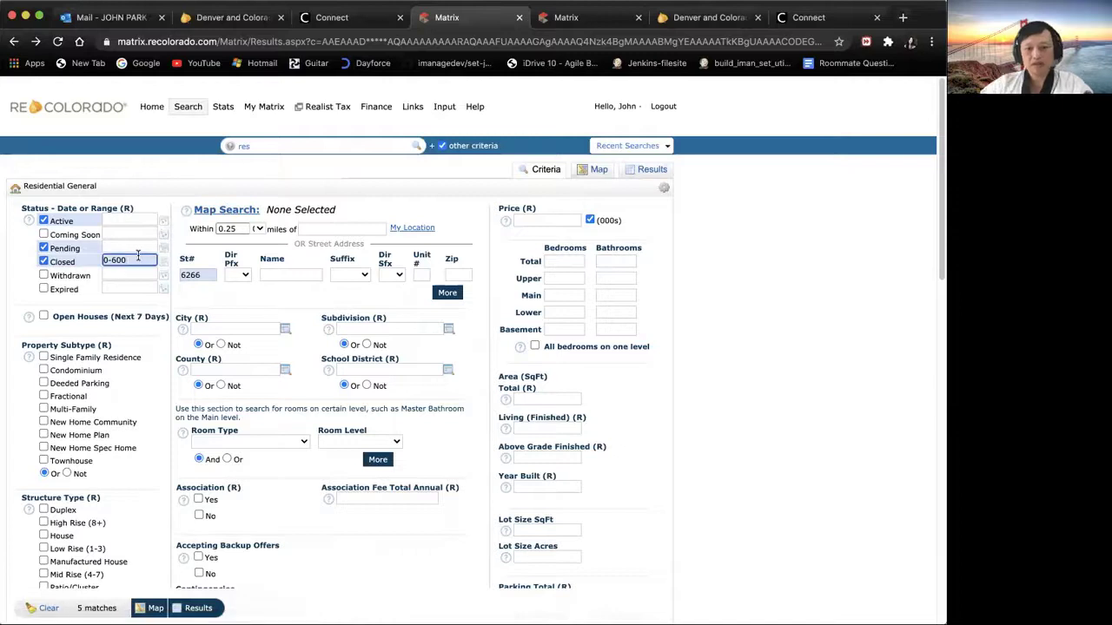
key("BackSpace")
key("BackSpace")
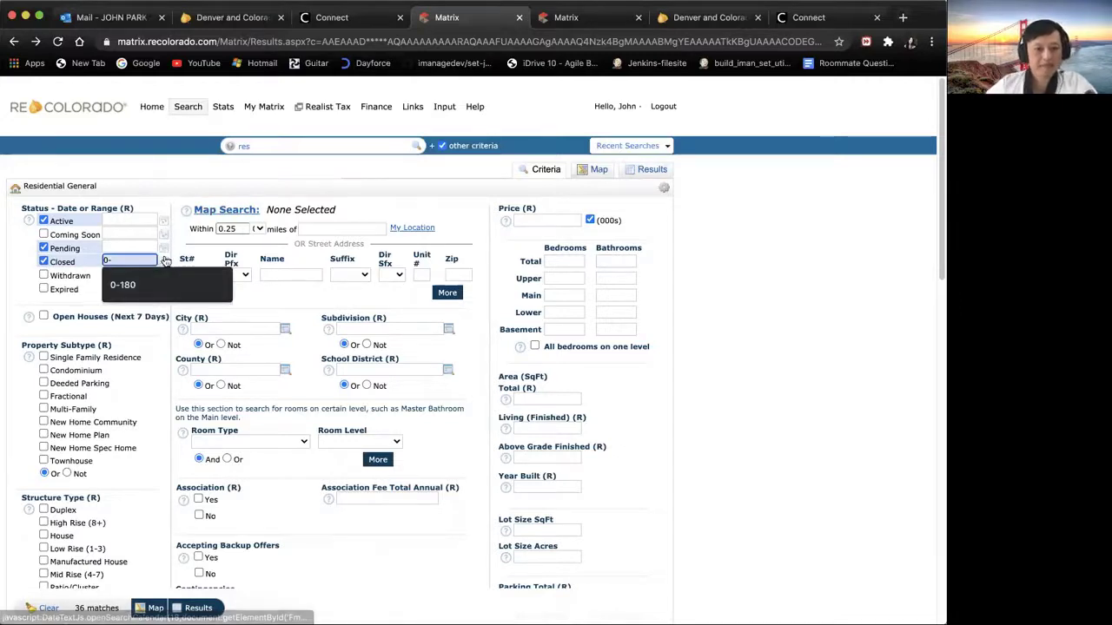
left_click(139, 286)
left_click(227, 211)
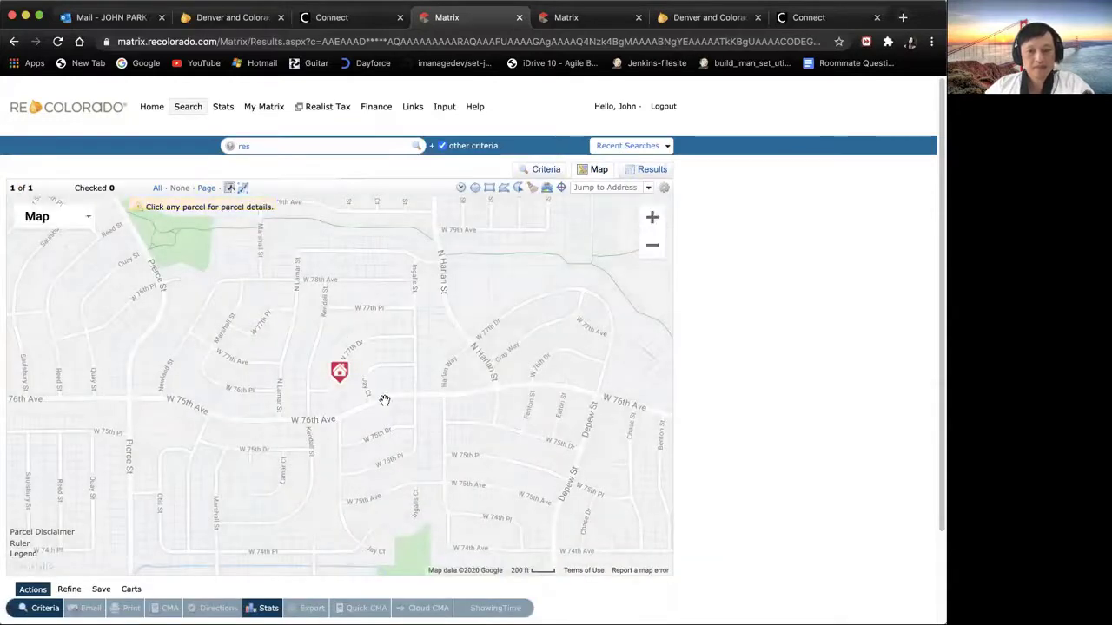
Step: Zoom out and pan the map south-east toward Cherry Creek Reservoir and Denver Tech Center
left_click(652, 247)
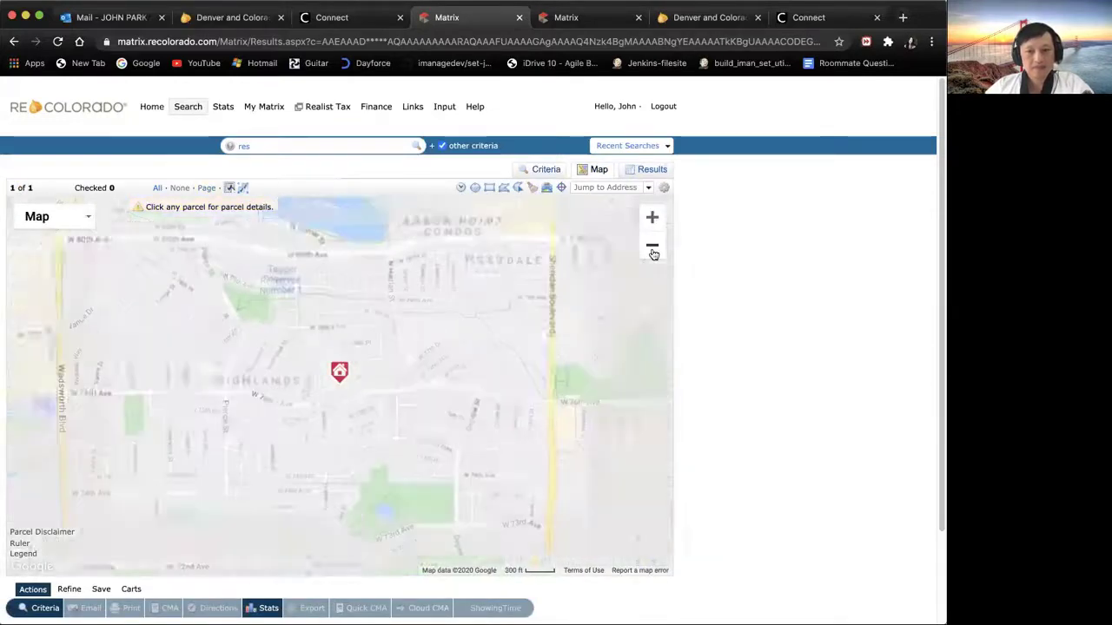
left_click(654, 252)
left_click(653, 252)
left_click_drag(598, 365, 466, 210)
left_click_drag(587, 451, 333, 282)
left_click_drag(539, 488, 321, 324)
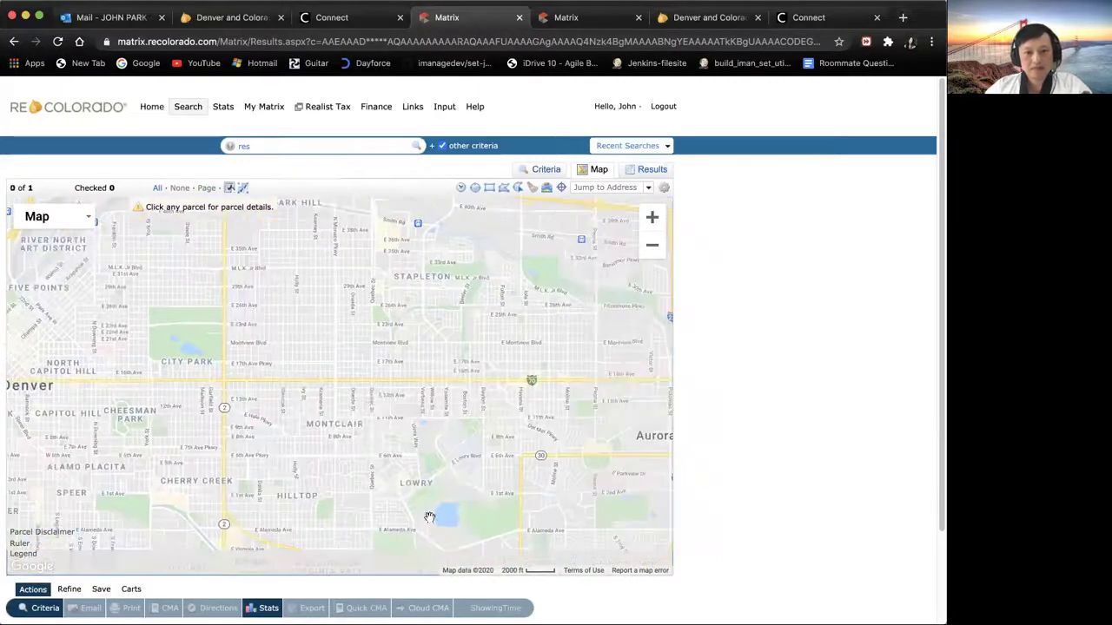
left_click_drag(407, 449, 326, 332)
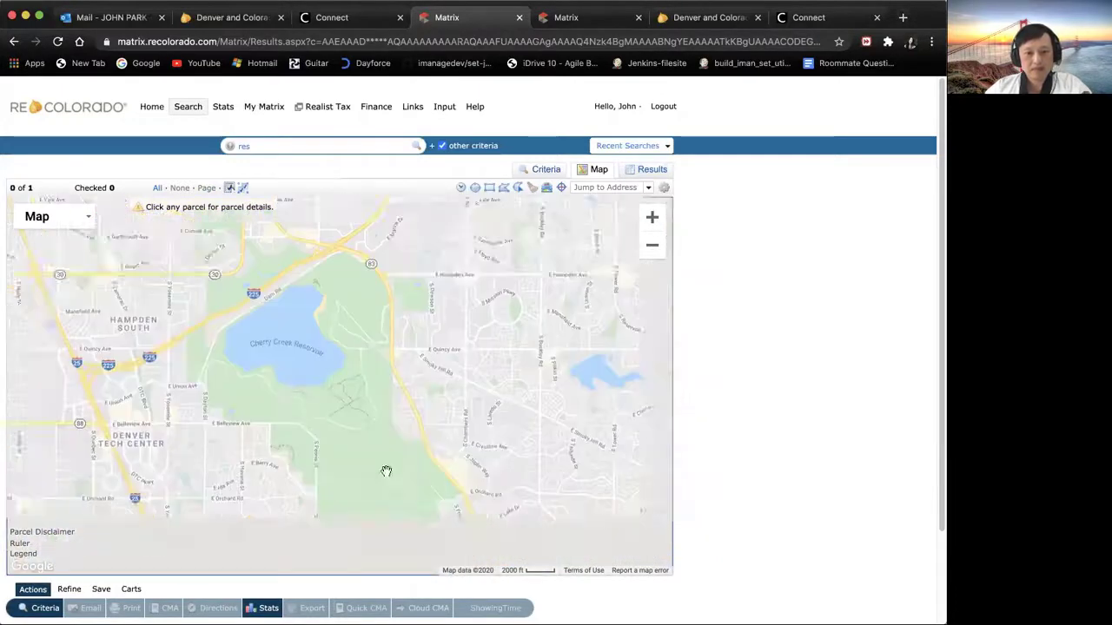
left_click_drag(385, 469, 340, 385)
left_click_drag(352, 470, 495, 516)
scroll(289, 406, "down", 3)
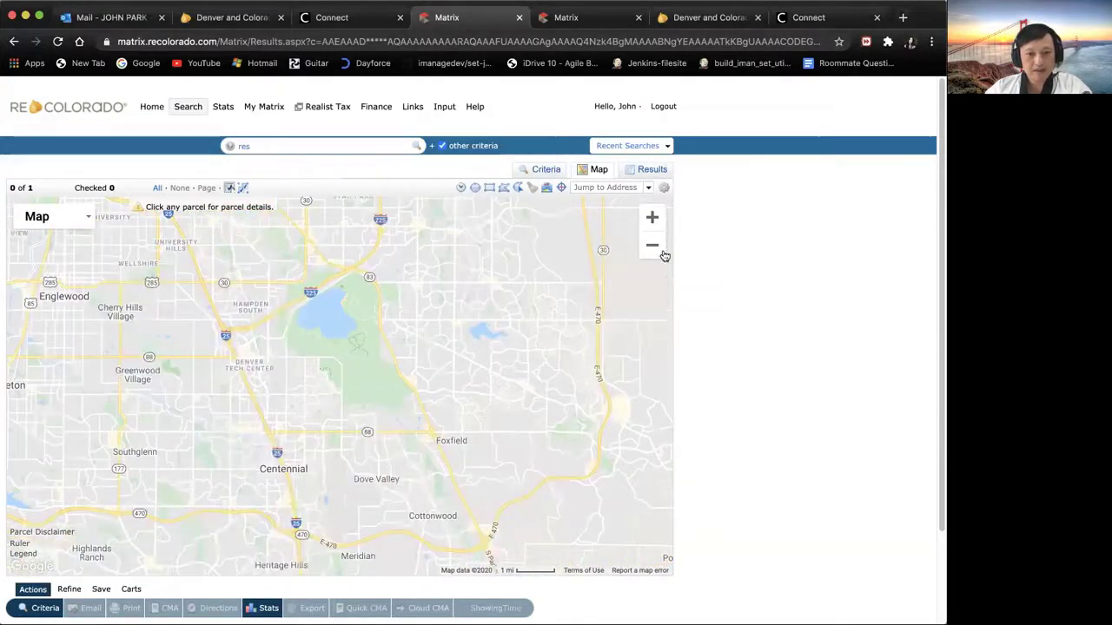
Step: Zoom in to 500 ft scale centred on Arapahoe Lake Reservoir, then return to Criteria
left_click(654, 220)
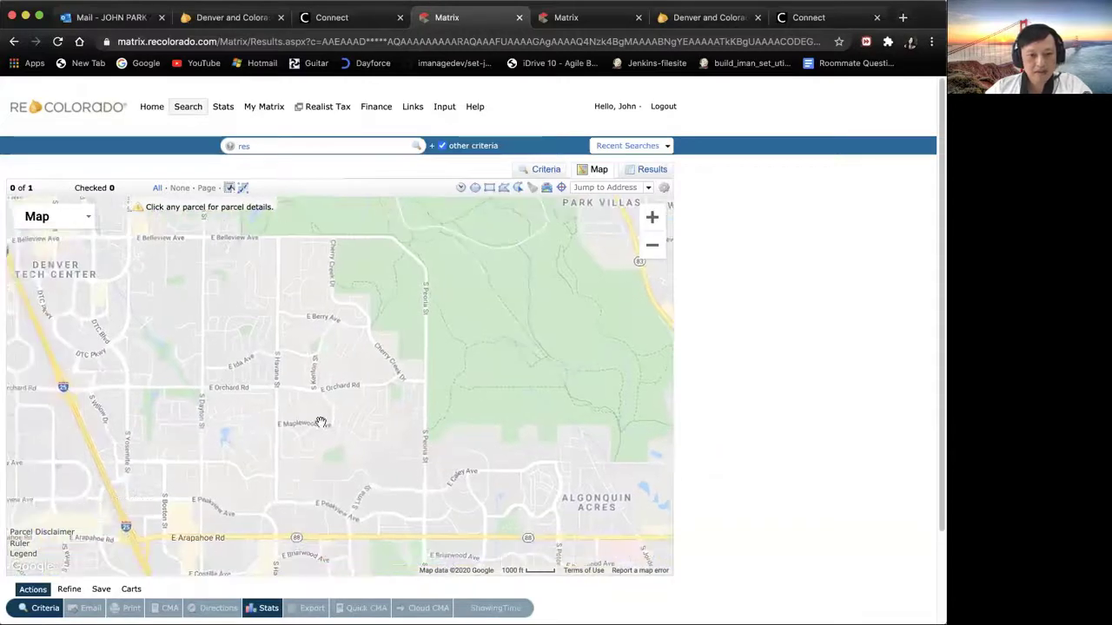
left_click_drag(263, 432, 293, 432)
left_click(652, 217)
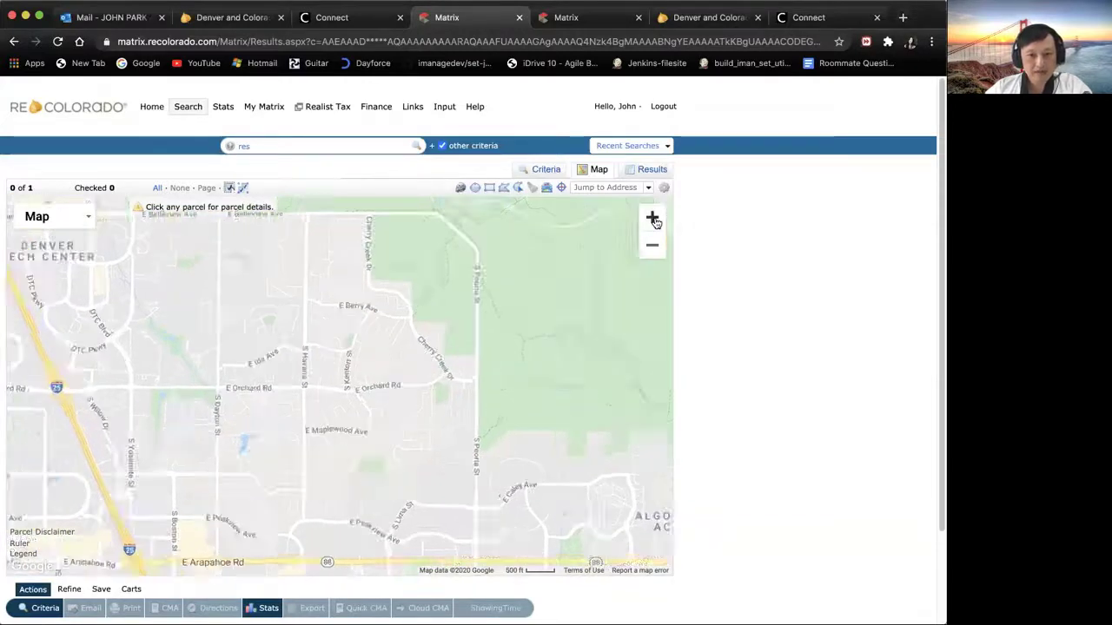
left_click_drag(375, 382, 491, 345)
left_click_drag(366, 465, 402, 434)
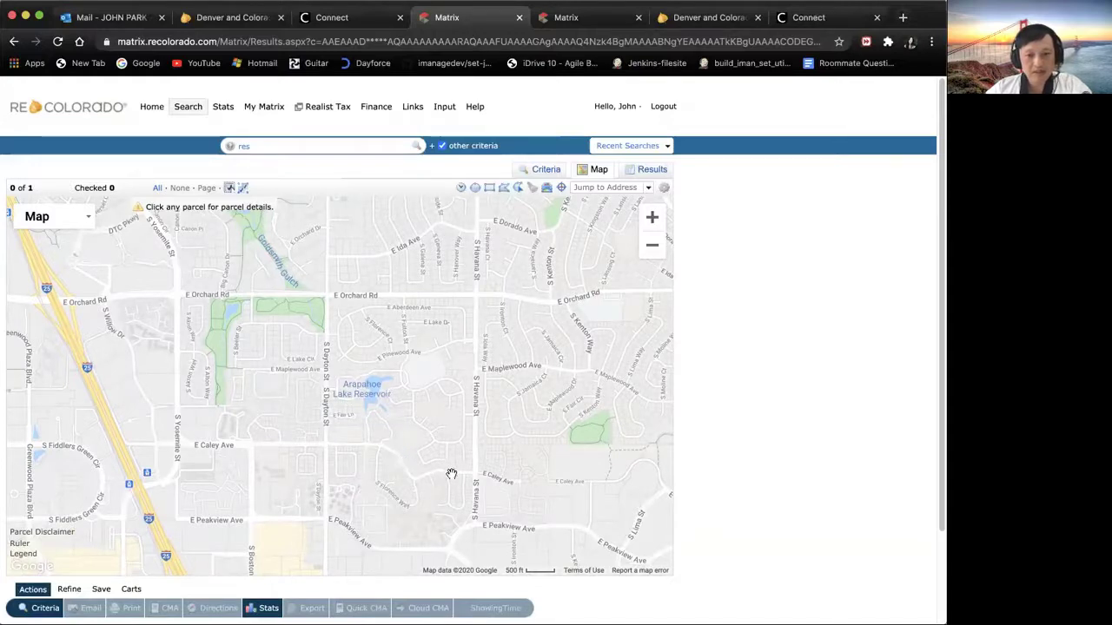
left_click_drag(452, 474, 507, 480)
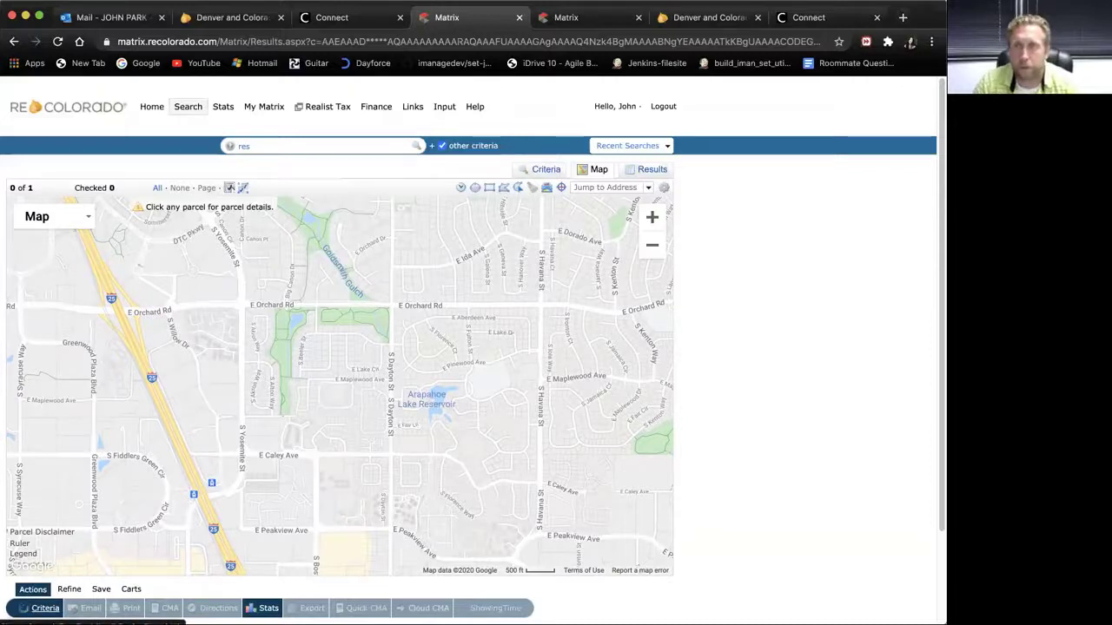
left_click(45, 608)
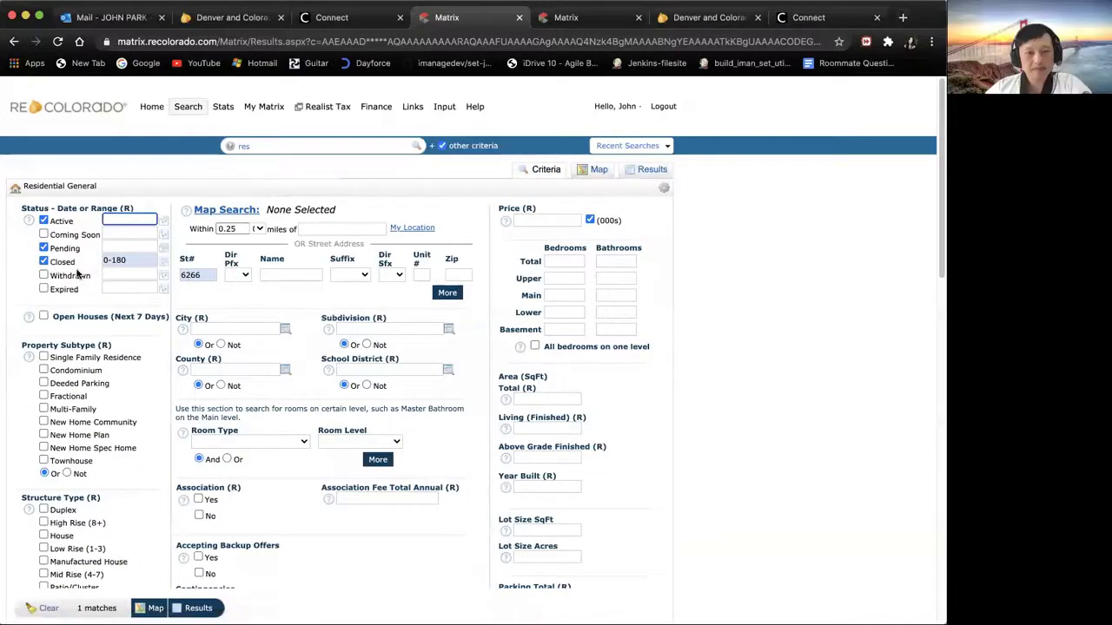
Step: Clear the 6266 street number filter and view the broadened search on the map
double_click(211, 273)
key("BackSpace")
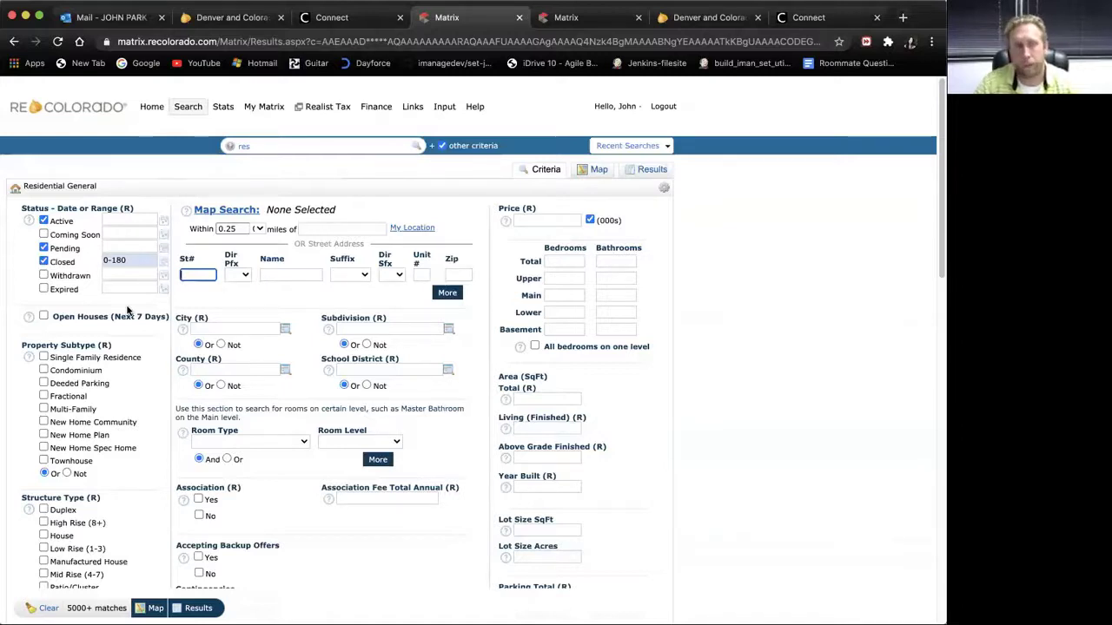
left_click(224, 210)
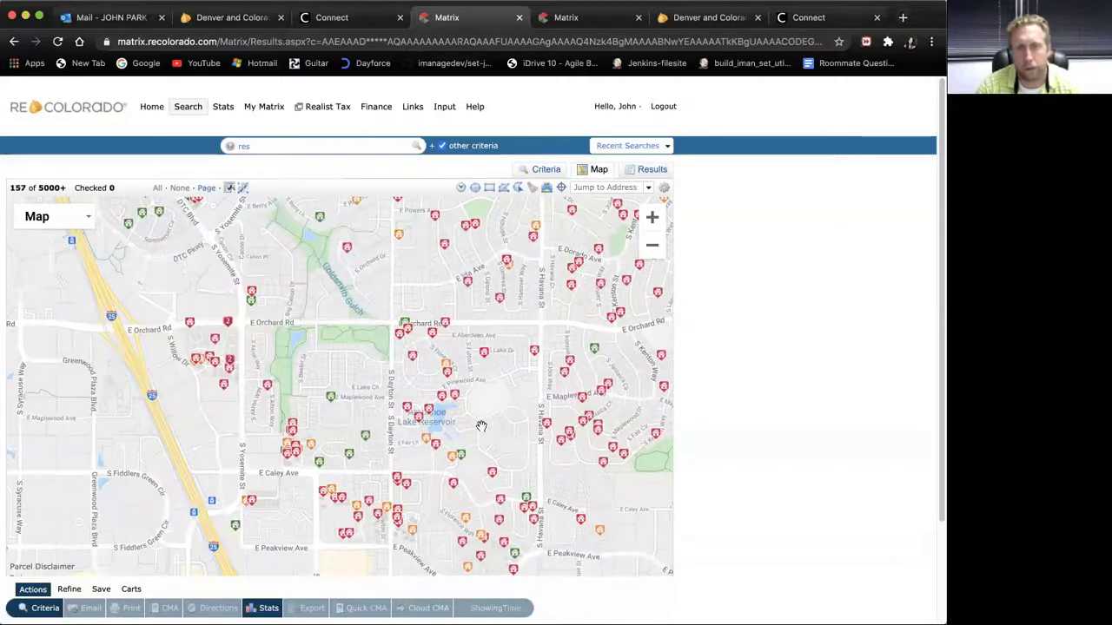
Step: Add Single Family Residence to the criteria and show the results on the map
left_click(25, 608)
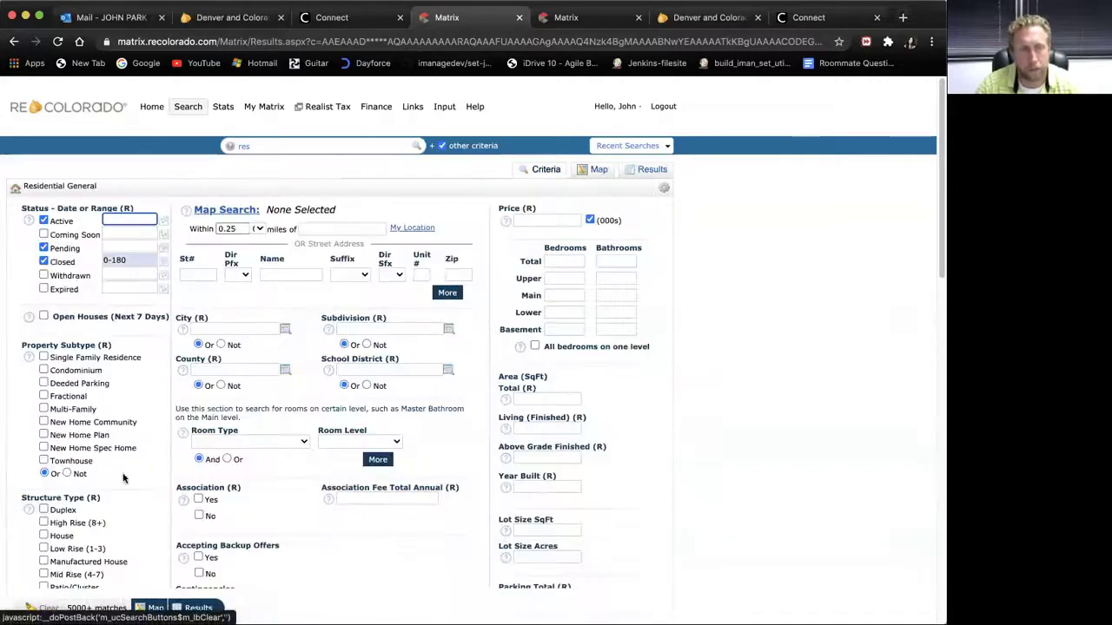
left_click(43, 357)
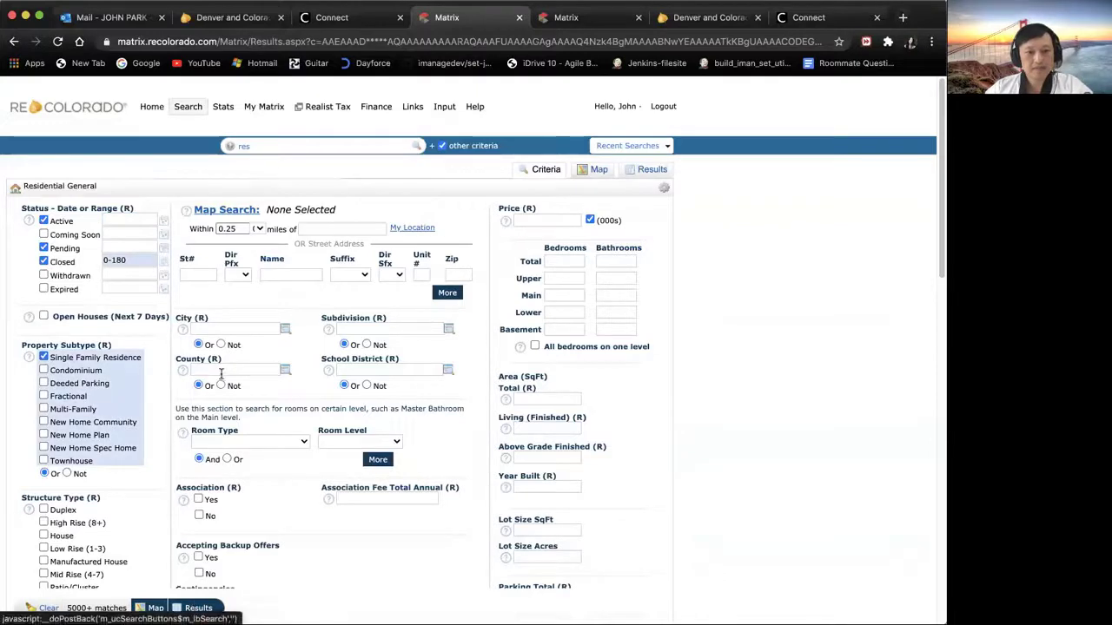
left_click(209, 212)
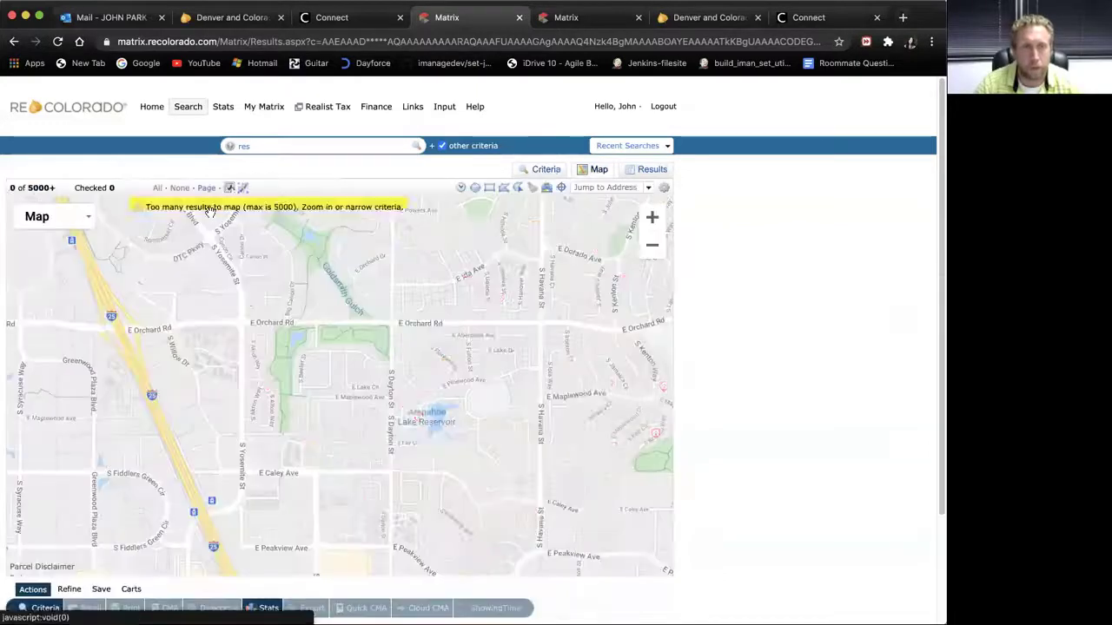
Step: Zoom in and centre the results map on Arapahoe Lake Reservoir and E Caley Ave
left_click_drag(451, 504, 386, 468)
left_click(650, 220)
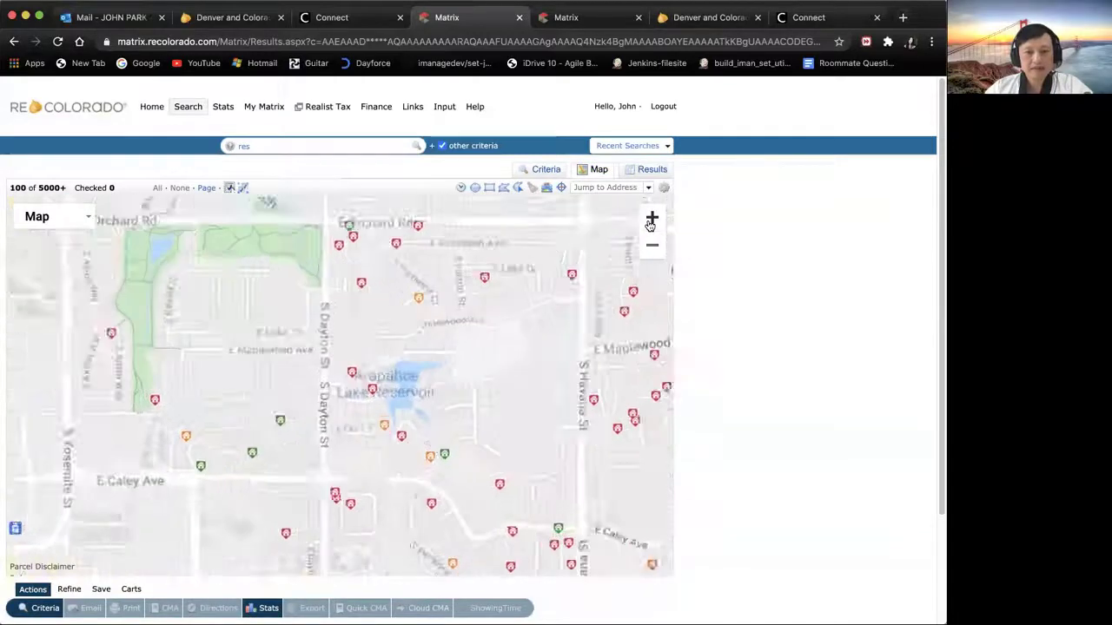
left_click_drag(561, 392, 436, 407)
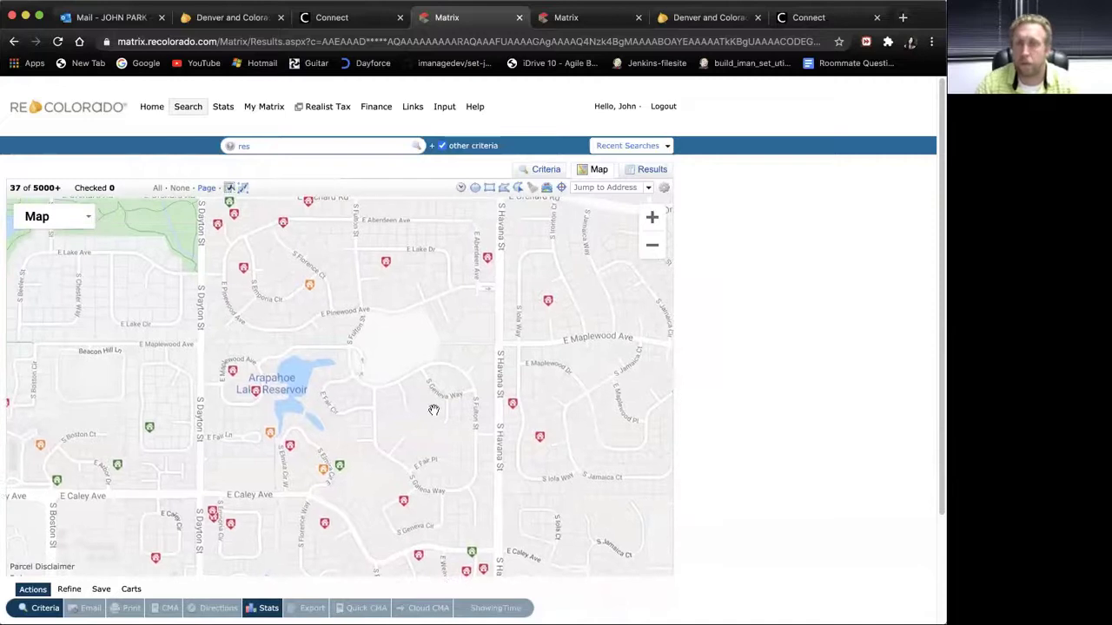
left_click_drag(433, 452, 362, 466)
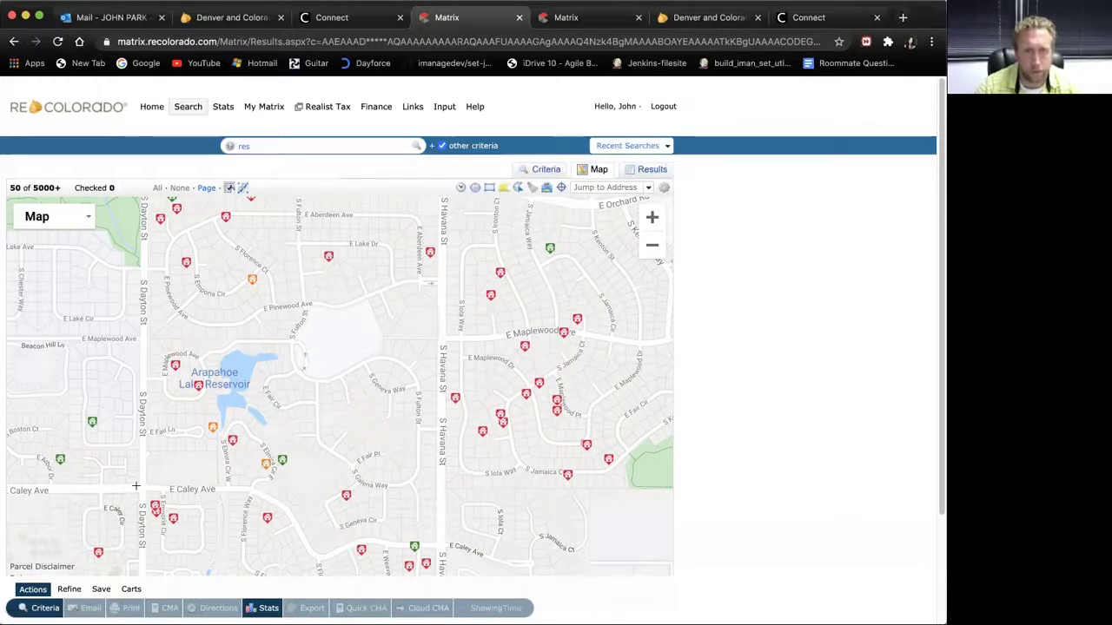
left_click_drag(139, 489, 135, 398)
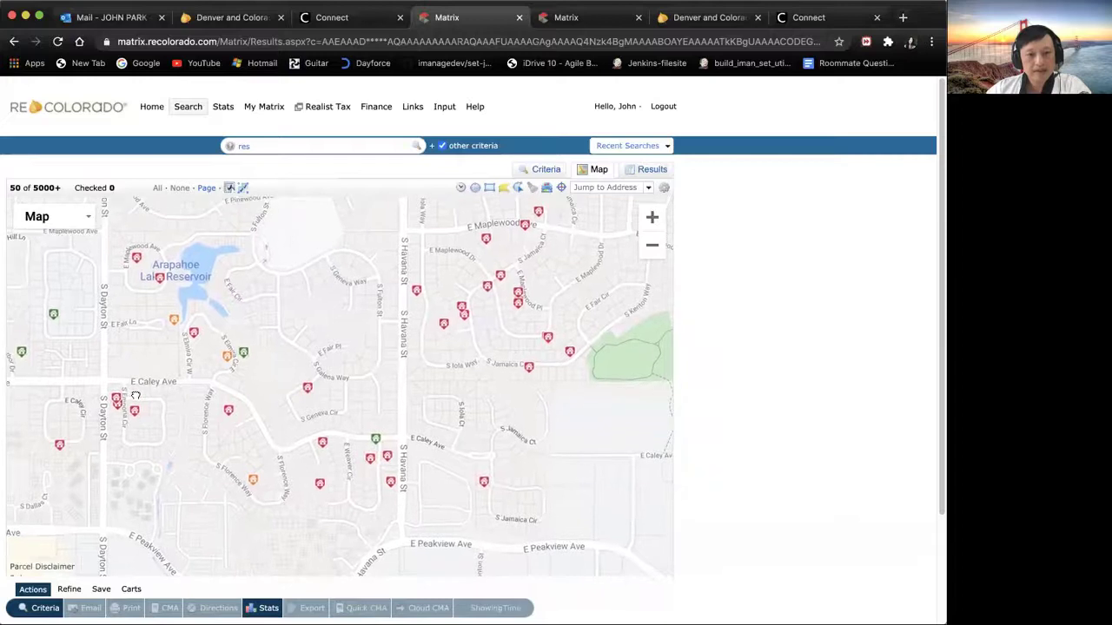
mouse_move(157, 468)
left_mouse_down()
mouse_move(116, 415)
mouse_move(153, 480)
left_mouse_up()
Step: Draw a boundary along E Caley Ave, S Jamaica Circle, E Maplewood Ave and S Dayton St
left_click(93, 393)
left_click(202, 397)
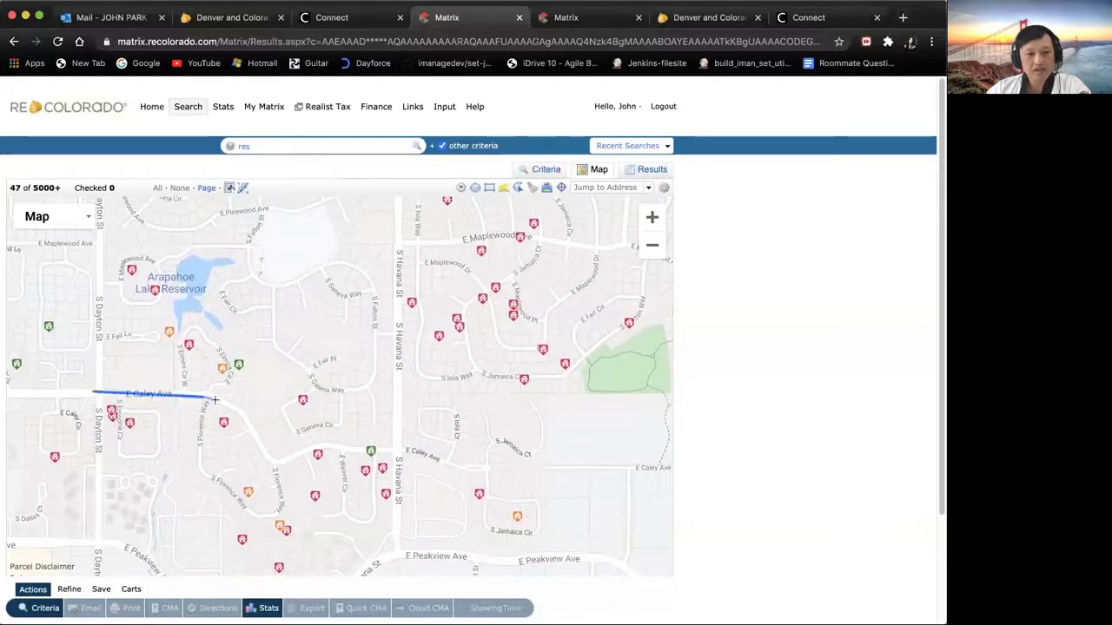
left_click(280, 460)
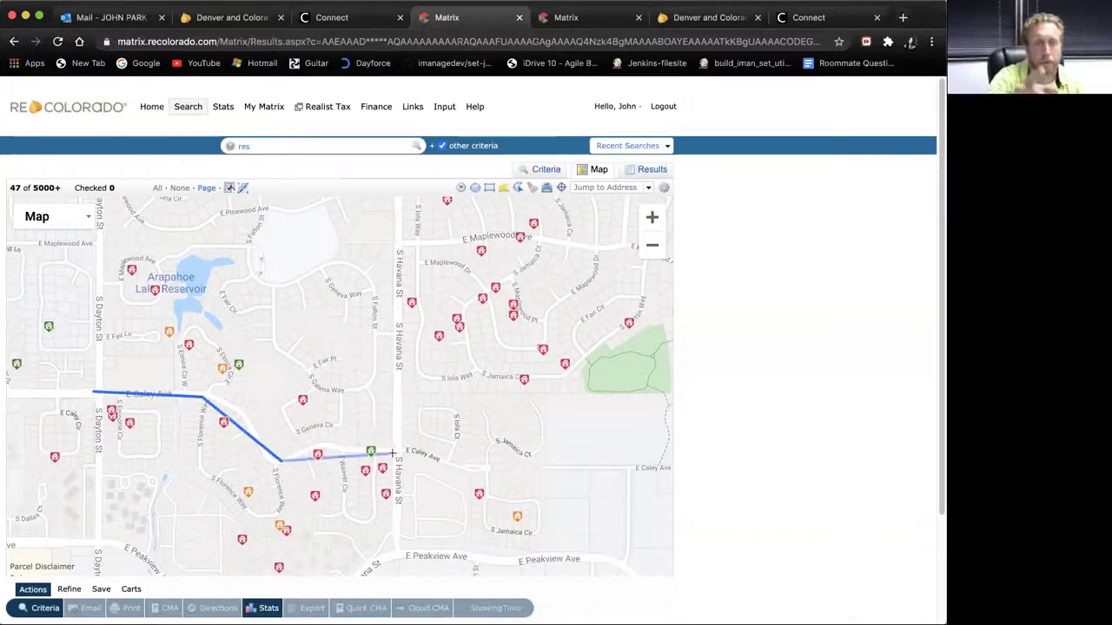
left_click(400, 452)
left_click(524, 451)
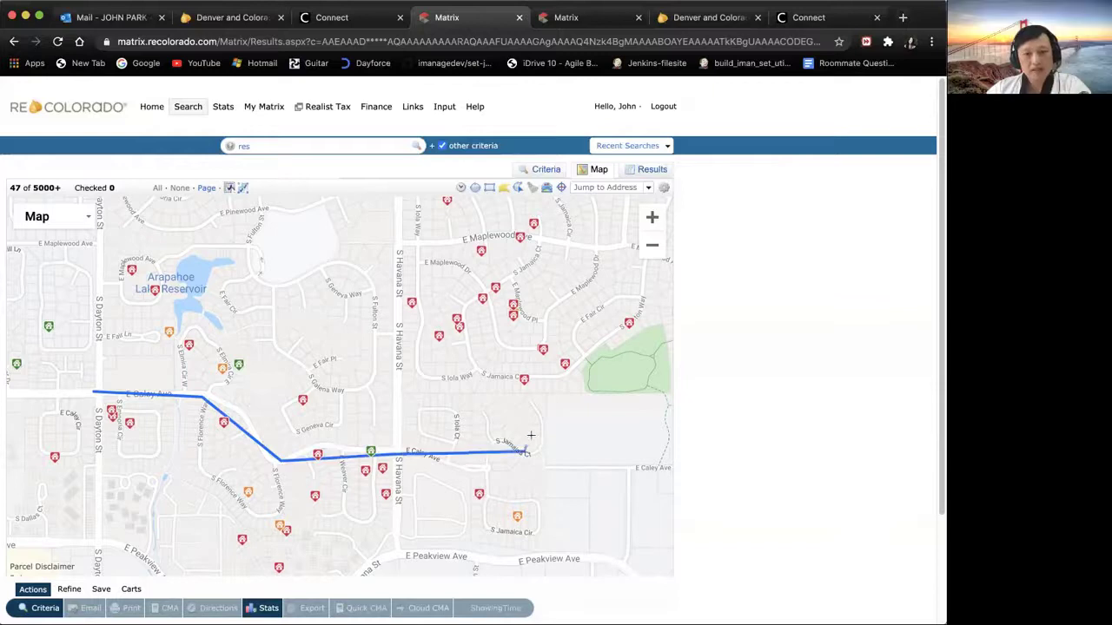
left_click(504, 236)
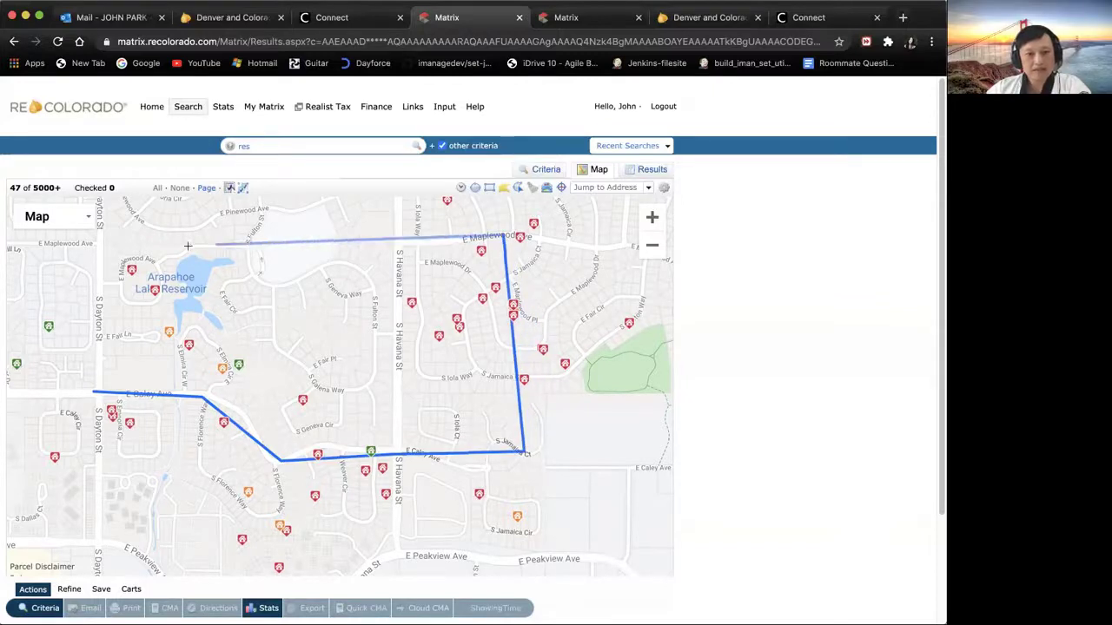
left_click(102, 244)
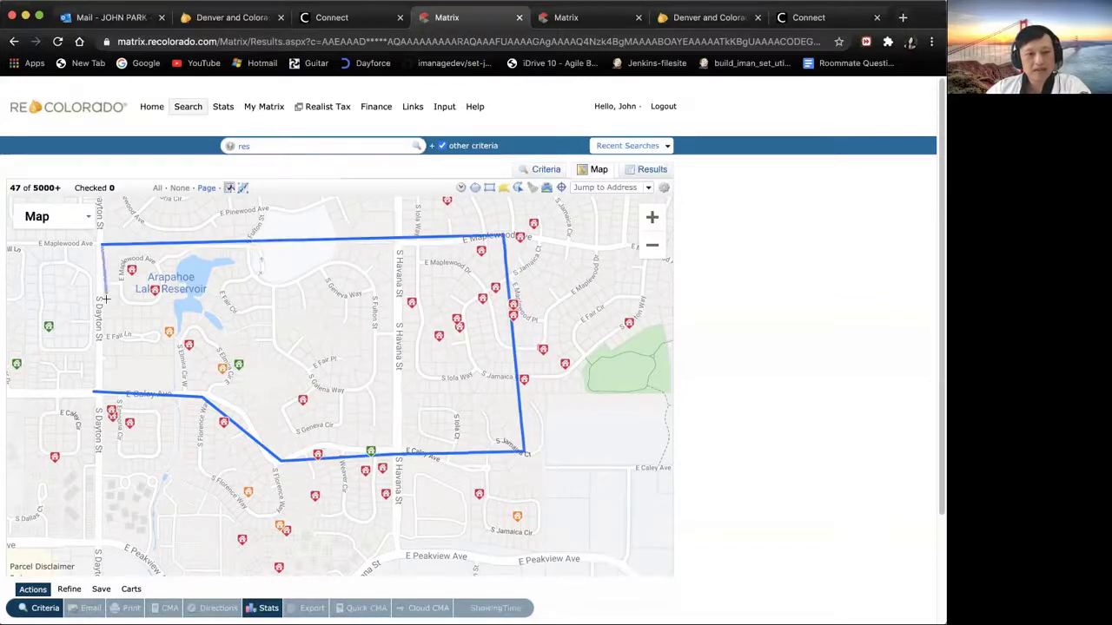
left_click(95, 391)
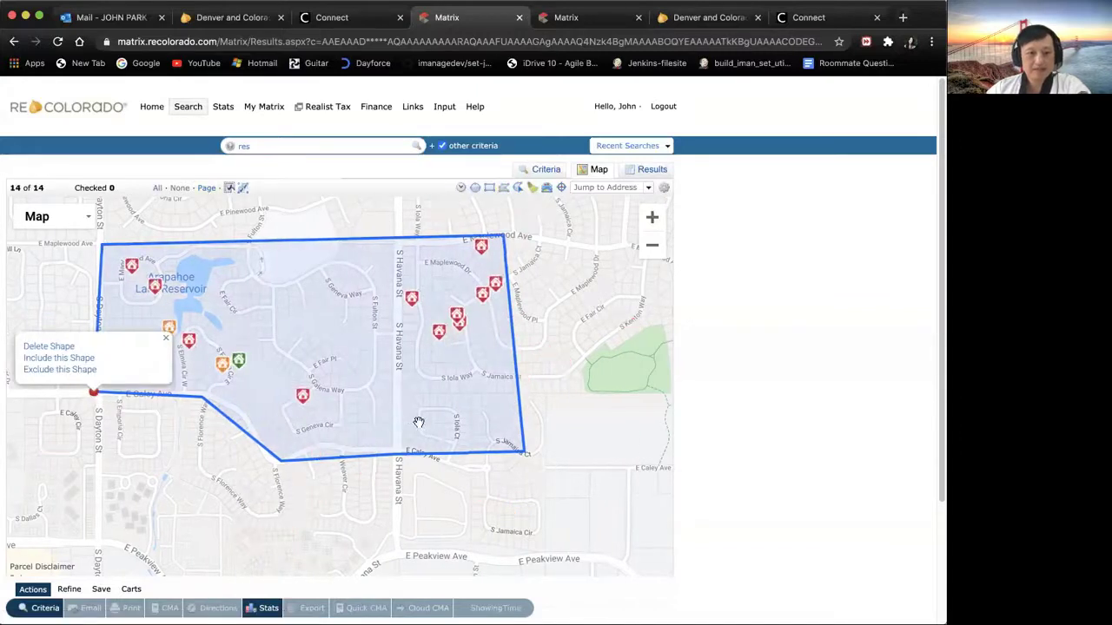
left_click(589, 411)
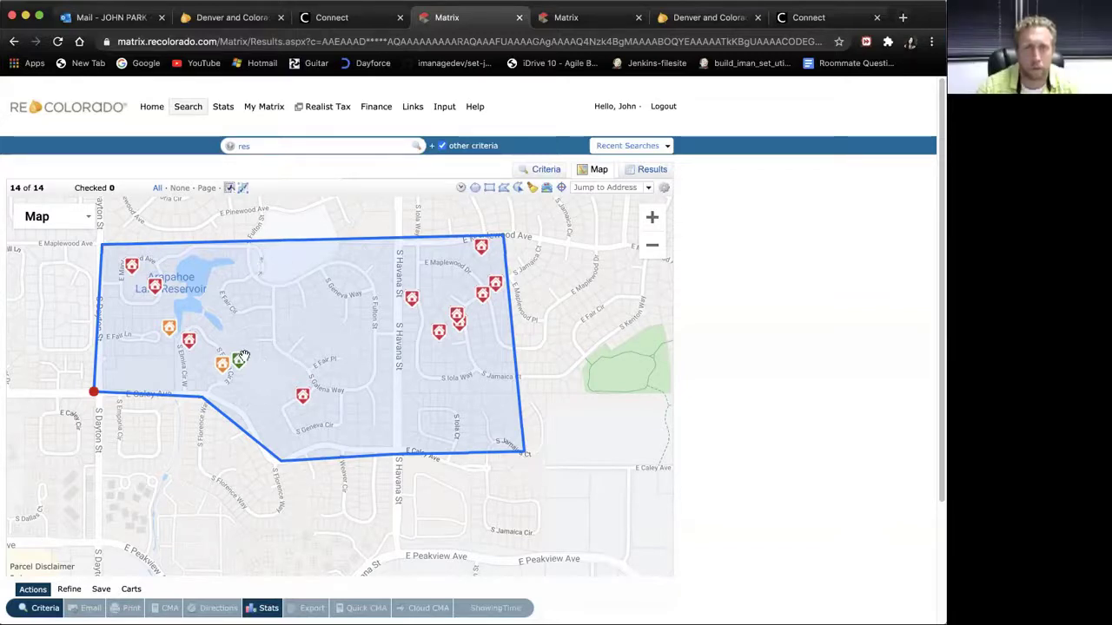
mouse_move(311, 397)
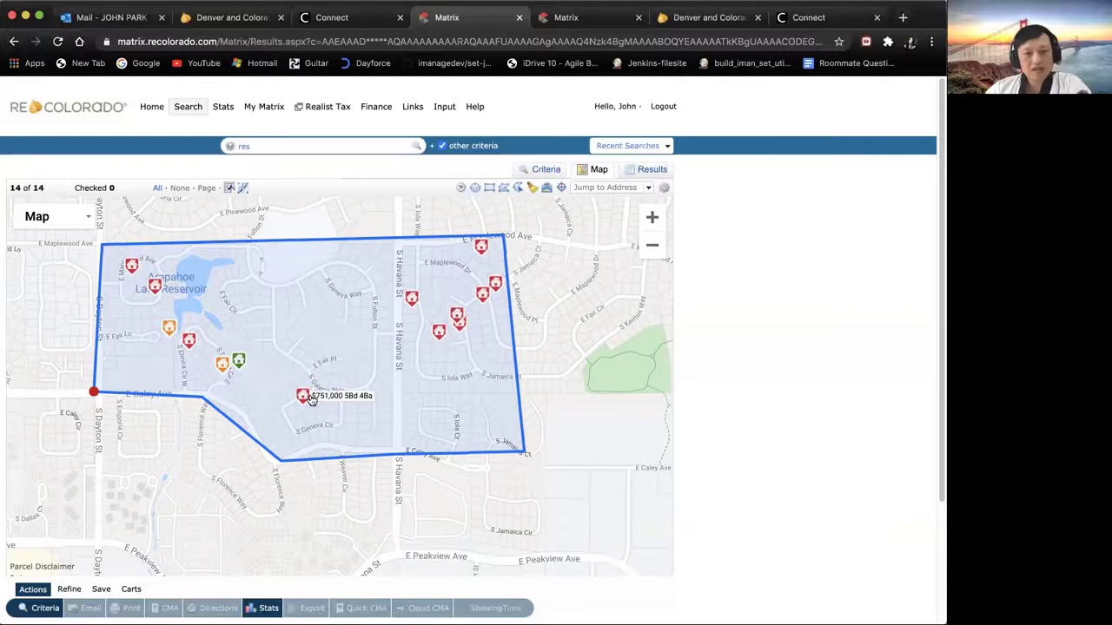
mouse_move(222, 368)
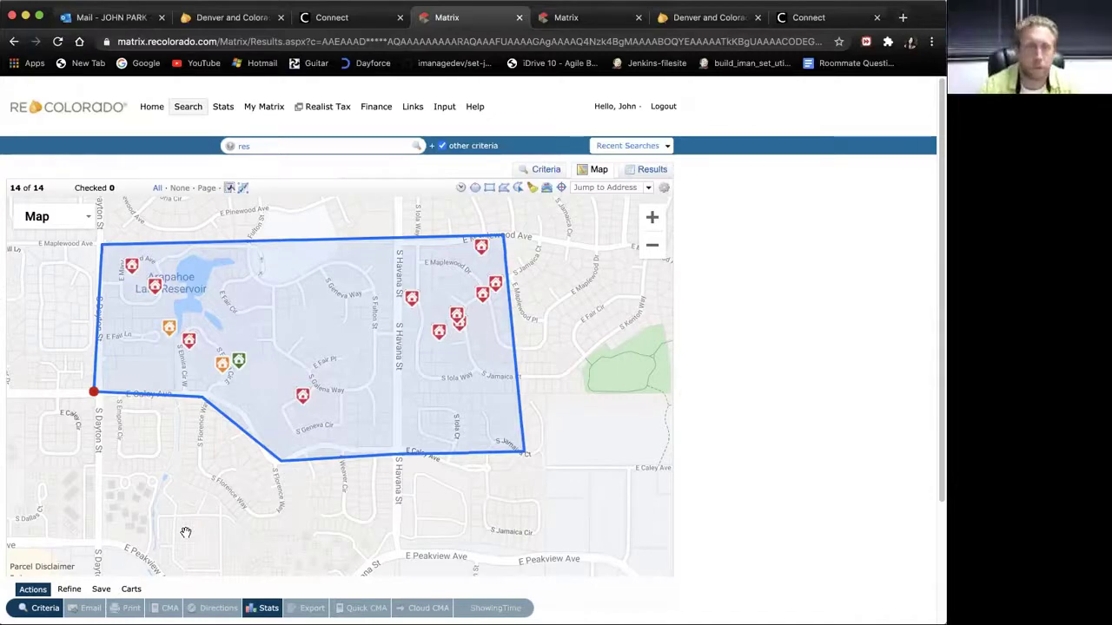
left_click(649, 171)
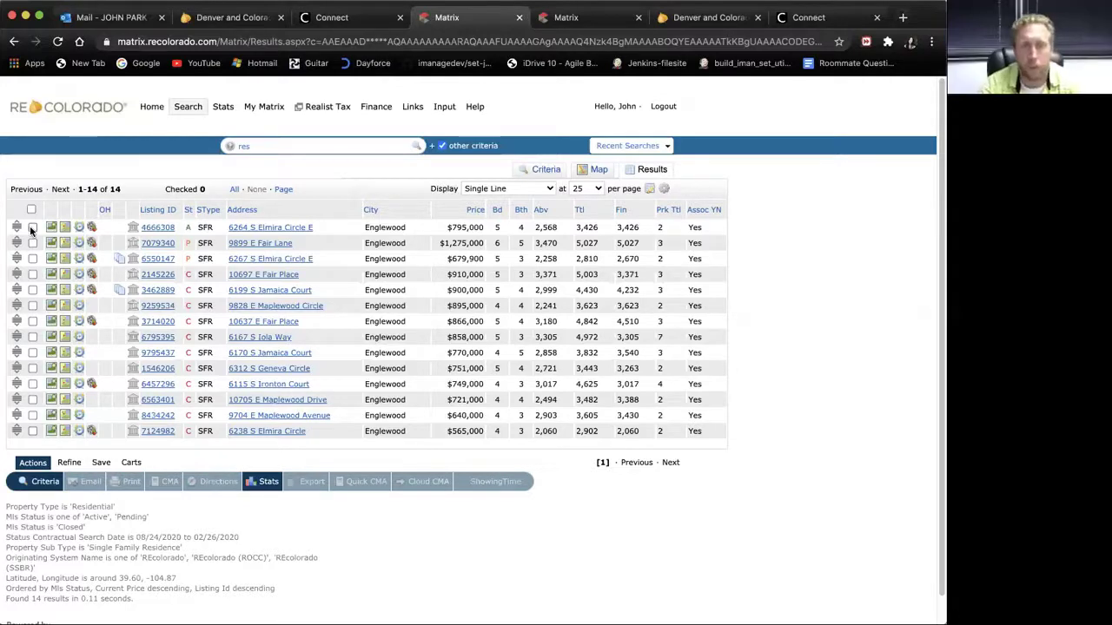
left_click(32, 227)
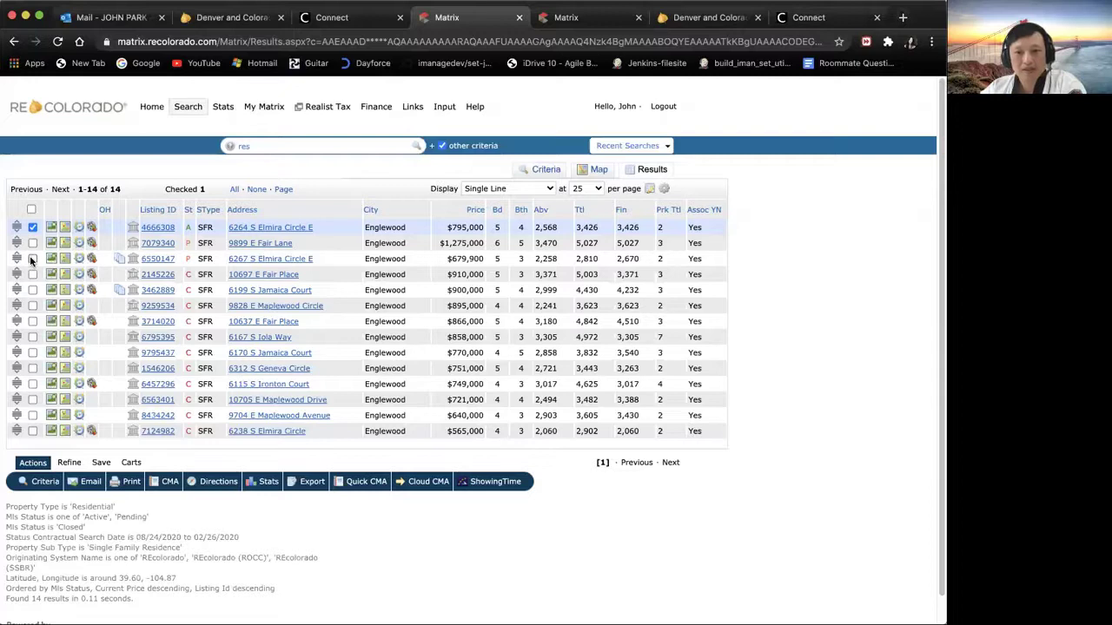
left_click(32, 259)
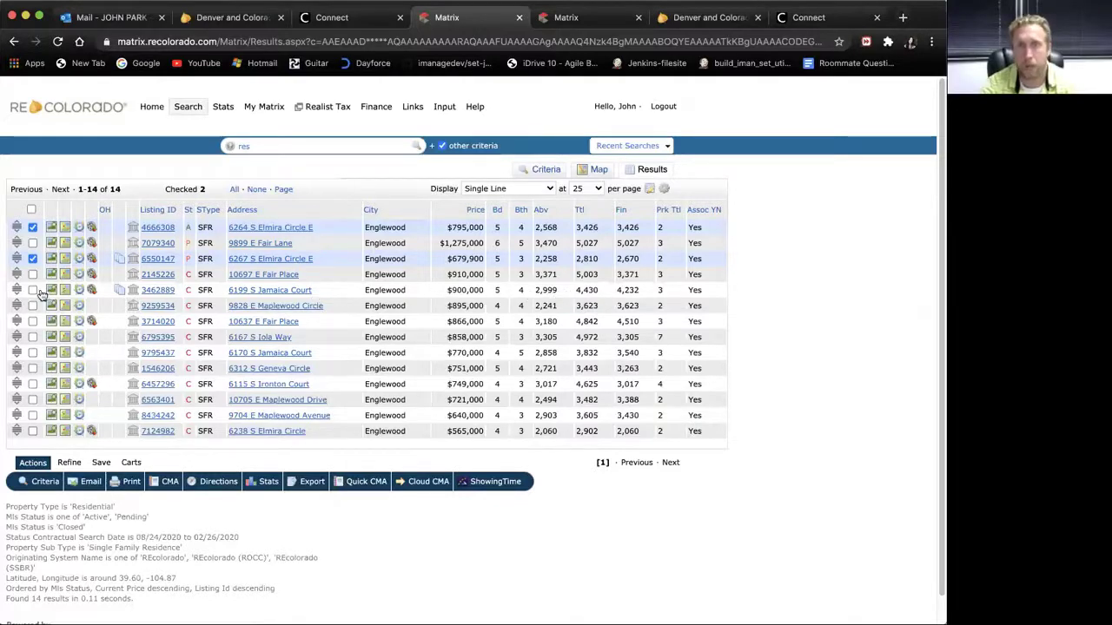
left_click(32, 290)
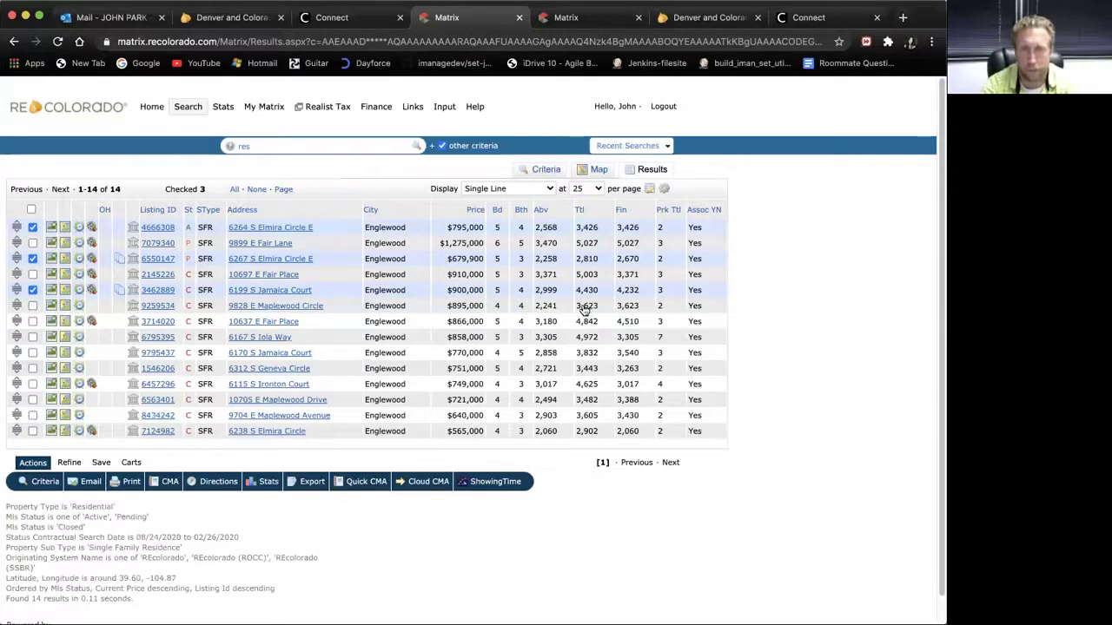
left_click(32, 306)
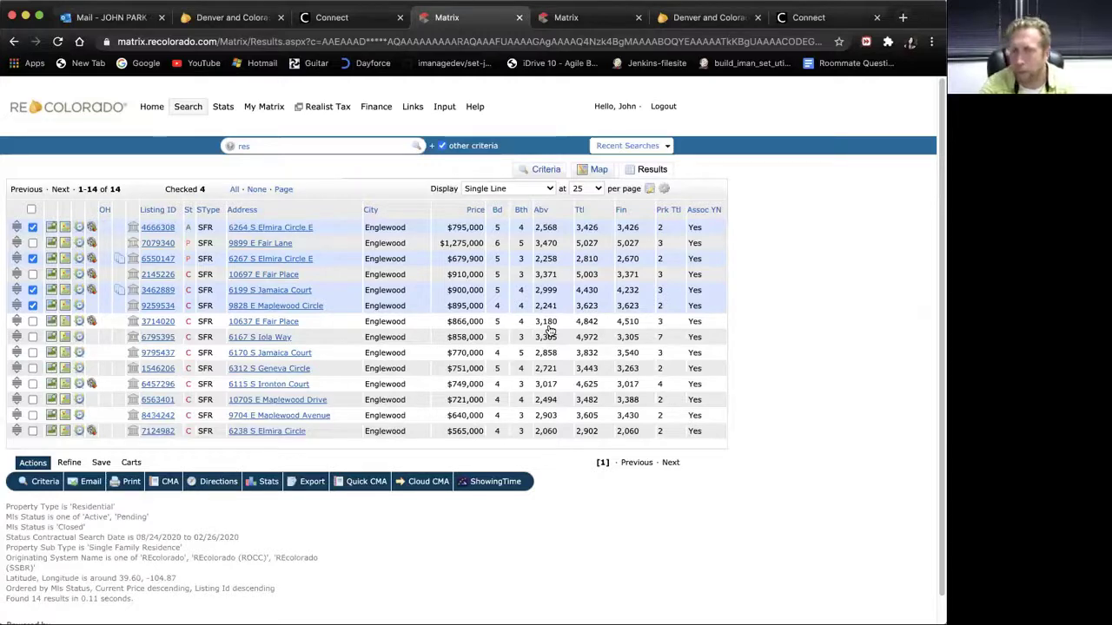
left_click(33, 321)
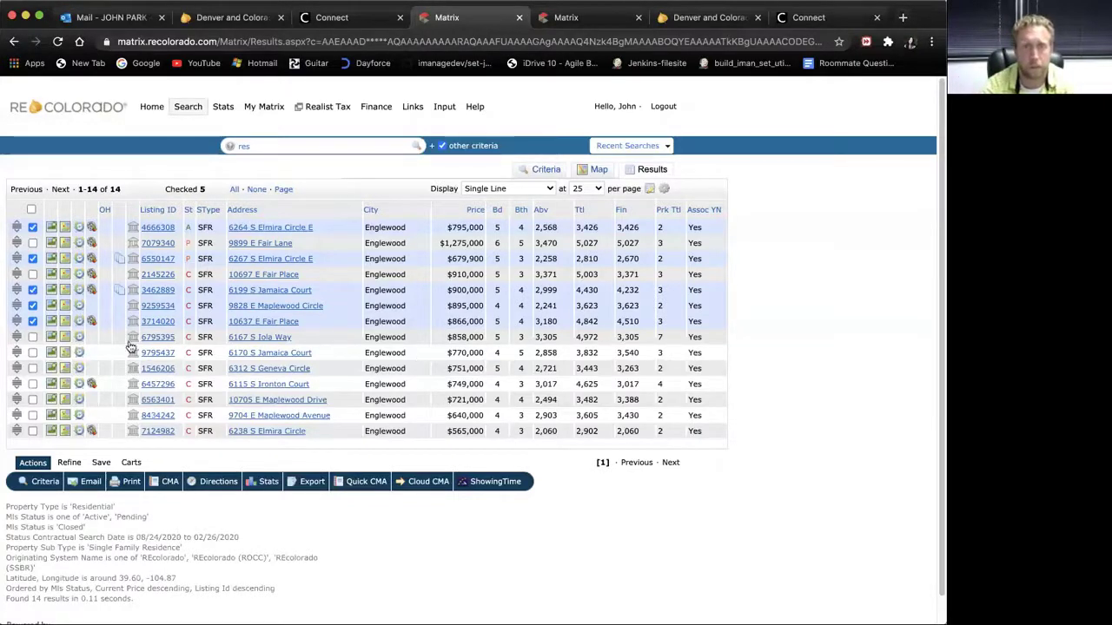
left_click(33, 353)
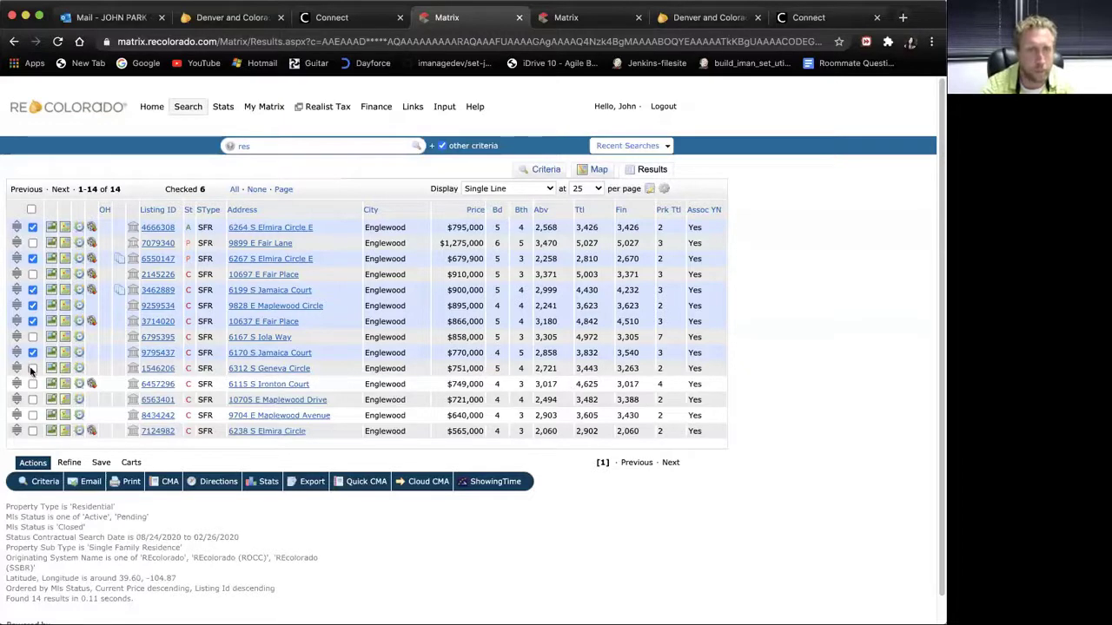
left_click(31, 369)
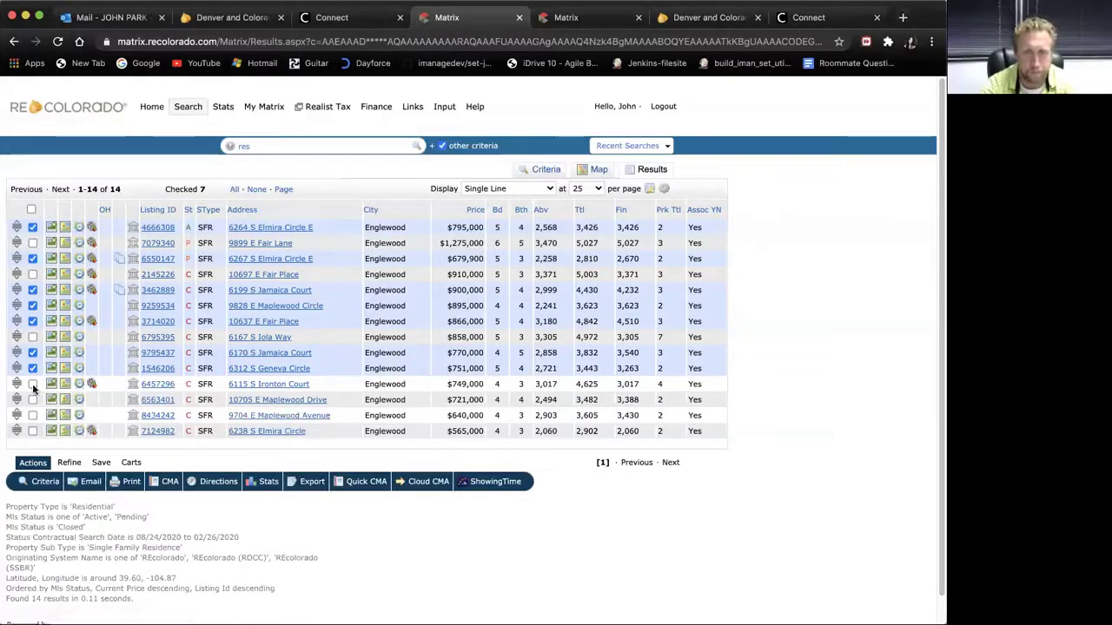
left_click(32, 384)
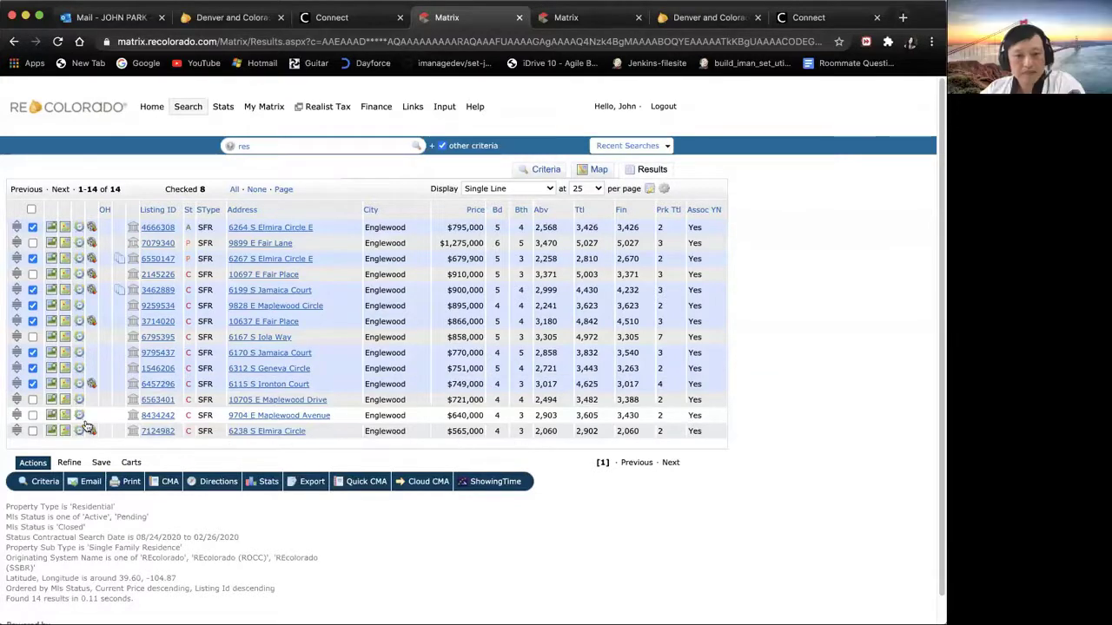
left_click(32, 416)
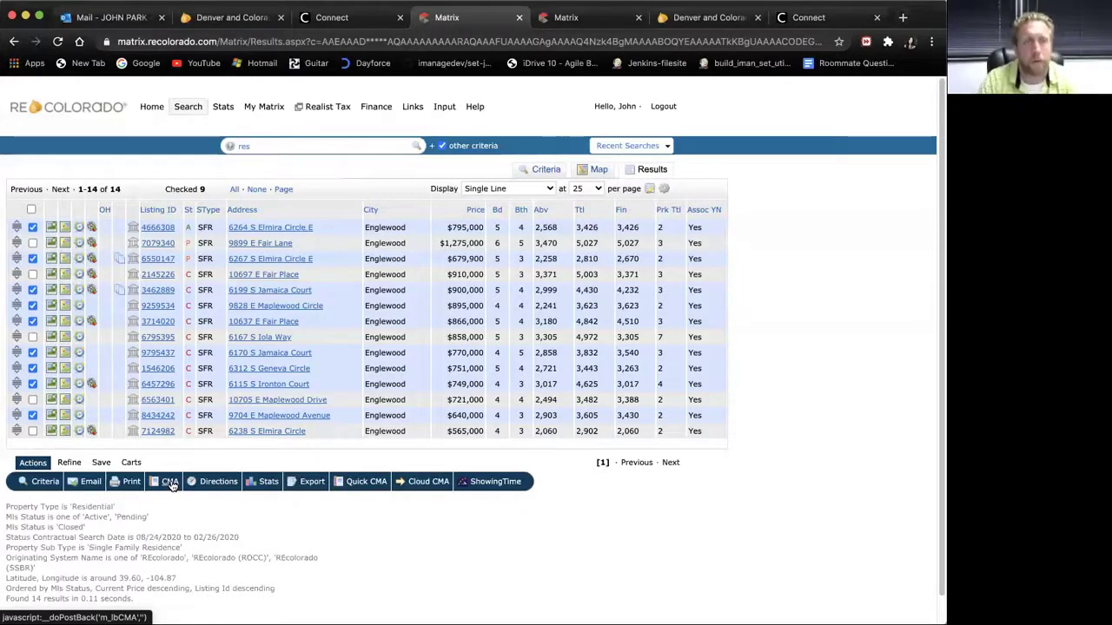
left_click(170, 483)
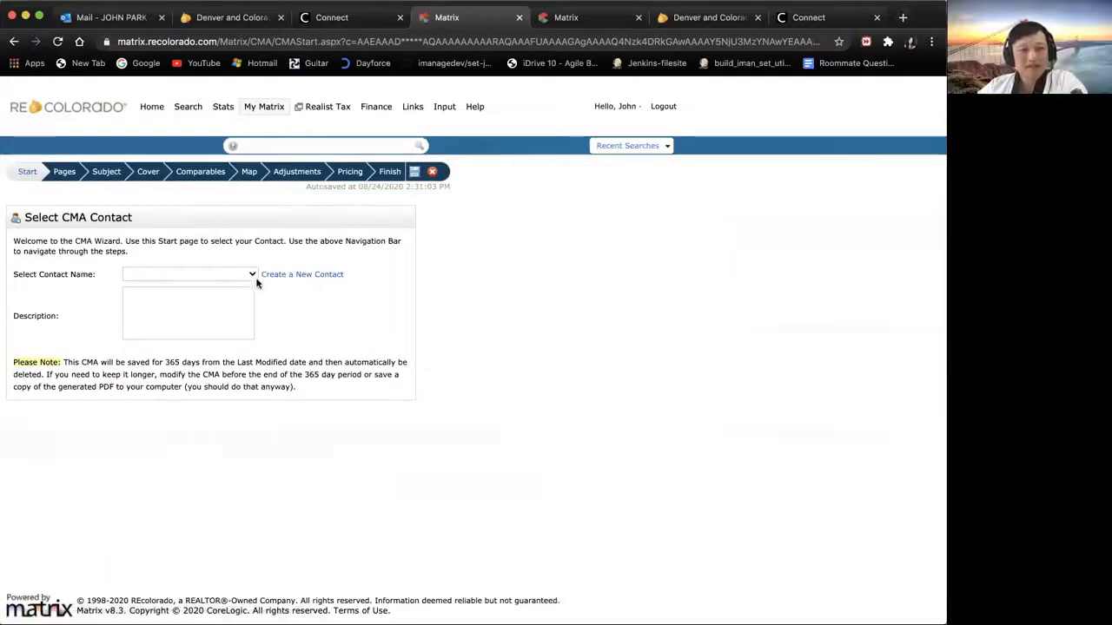
left_click(252, 275)
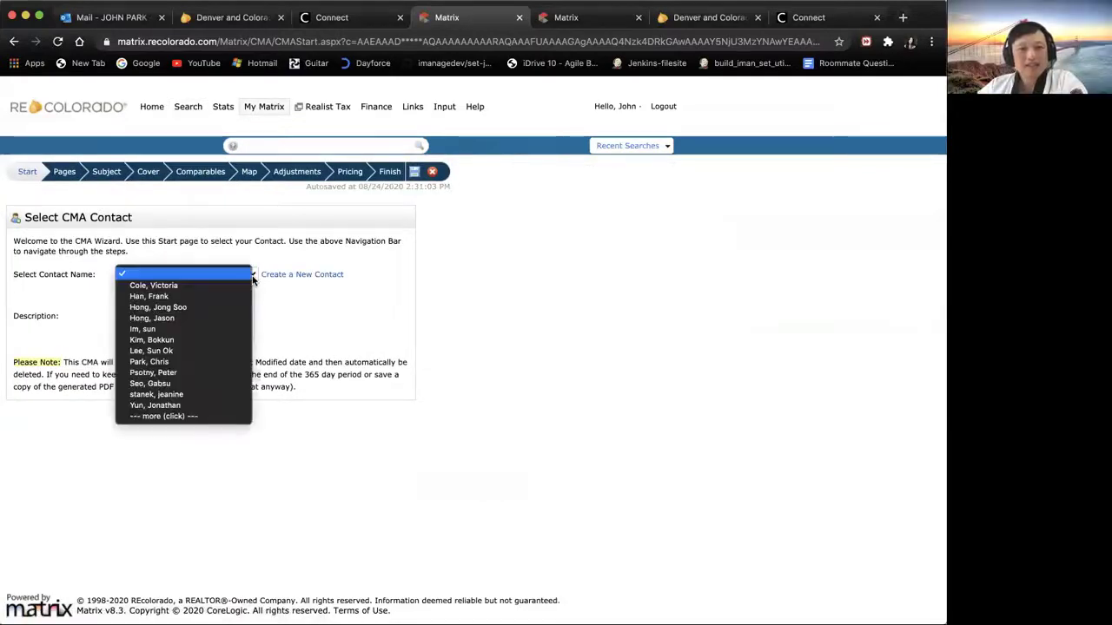
left_click(182, 372)
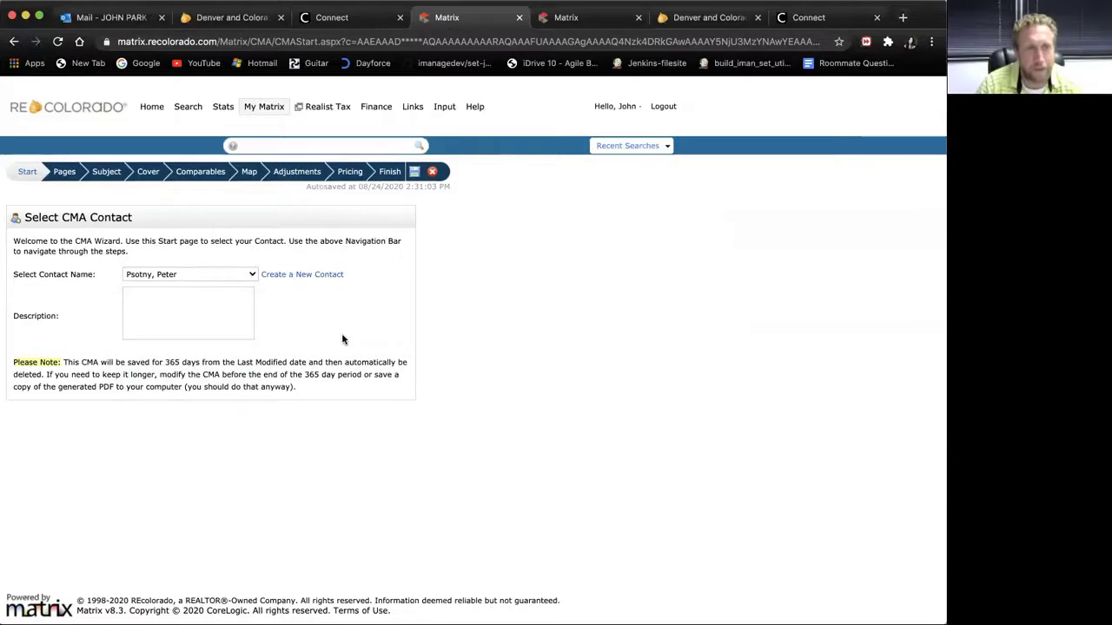
left_click(210, 319)
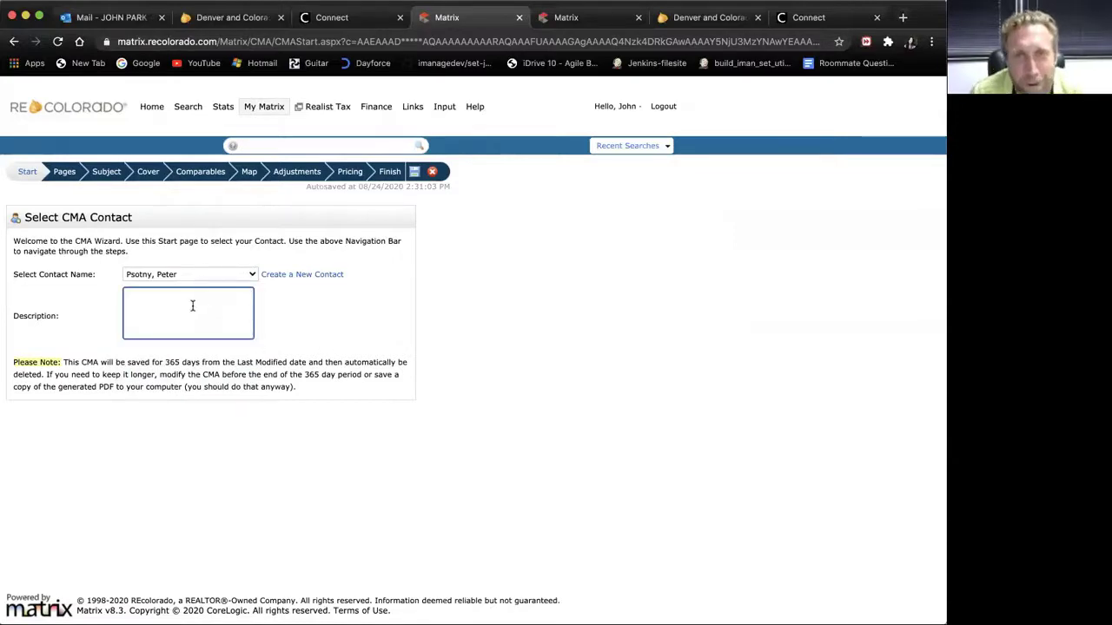
type("CM")
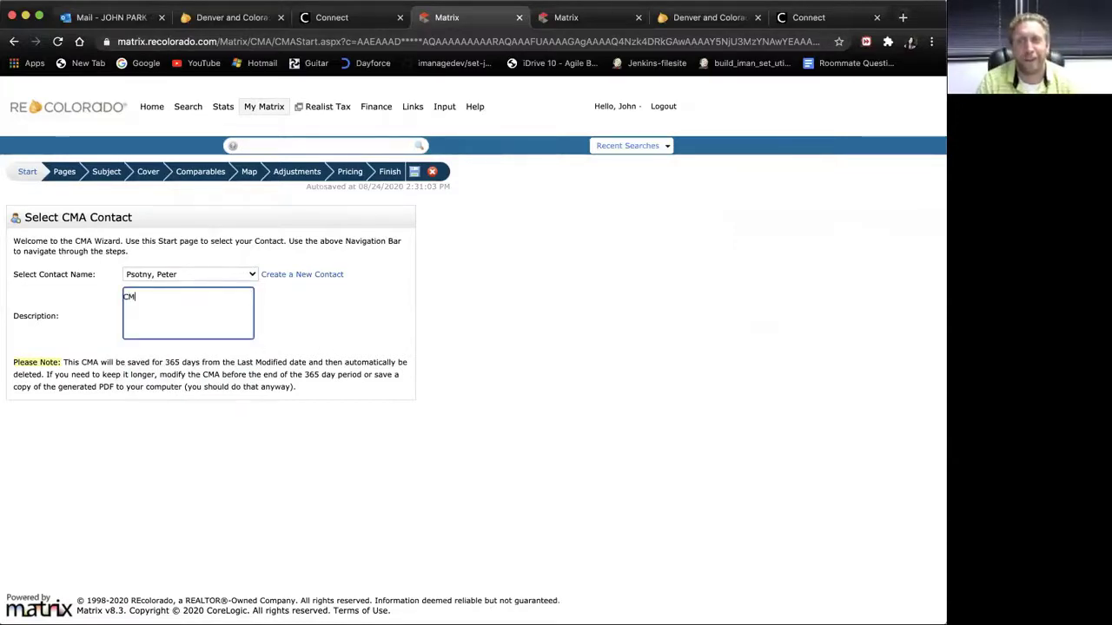
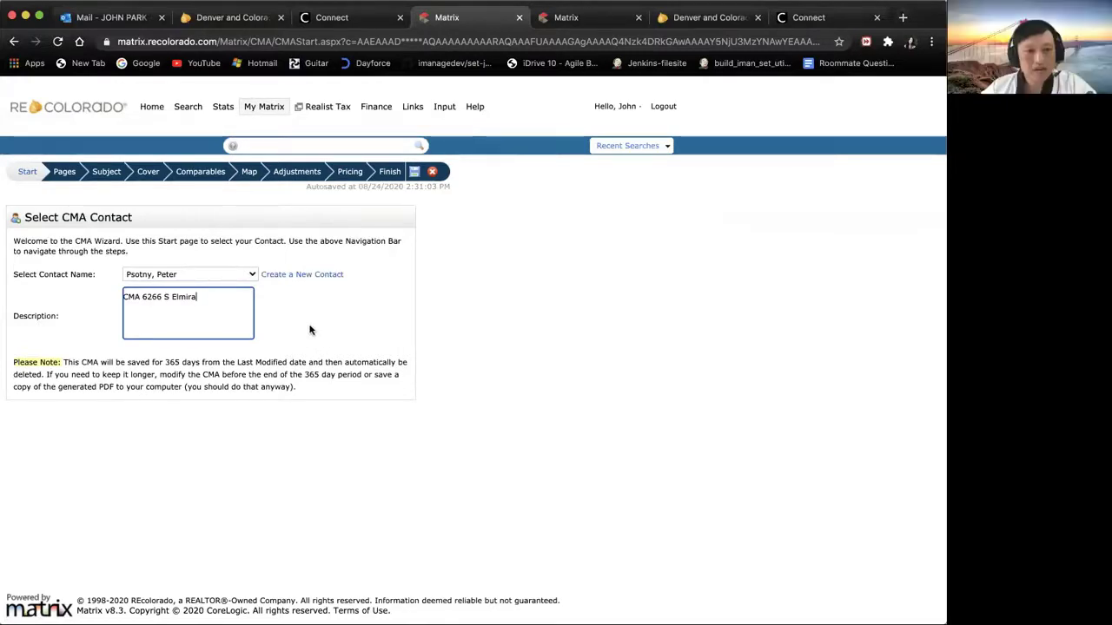
left_click(65, 174)
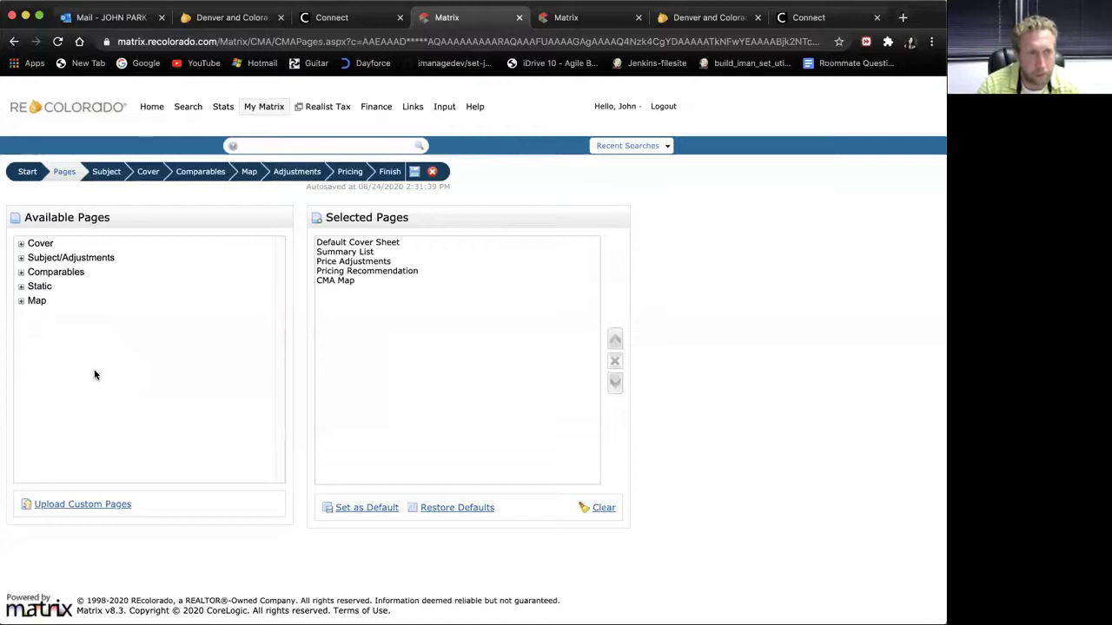
Step: Add all five Comparables pages to the selected pages and select Summary List
left_click(55, 272)
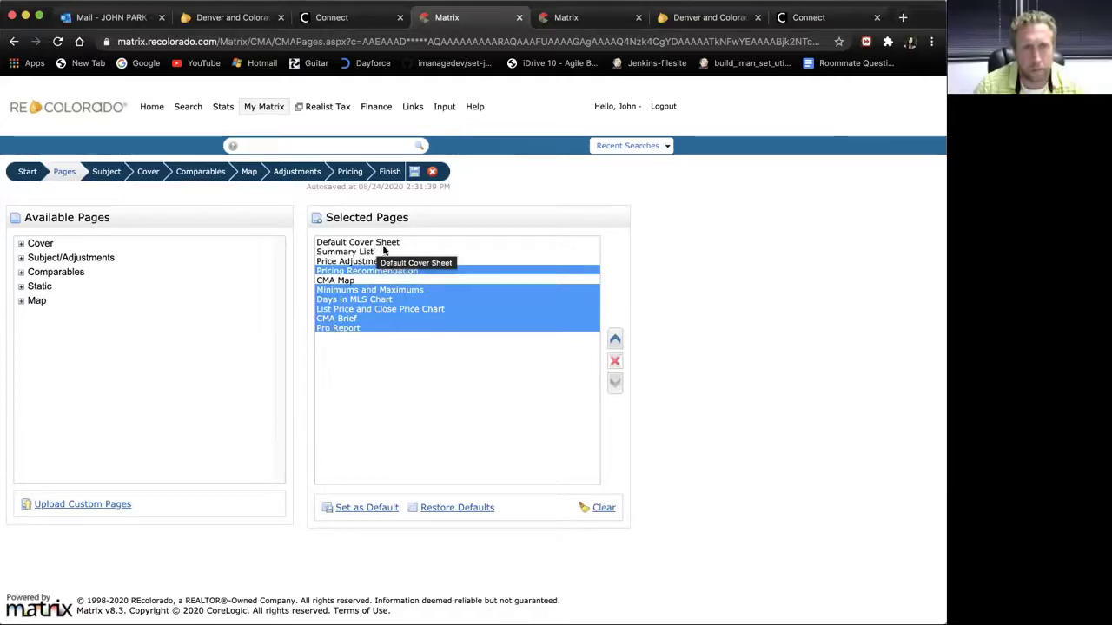
left_click(369, 252)
left_click(371, 261)
left_click(374, 252)
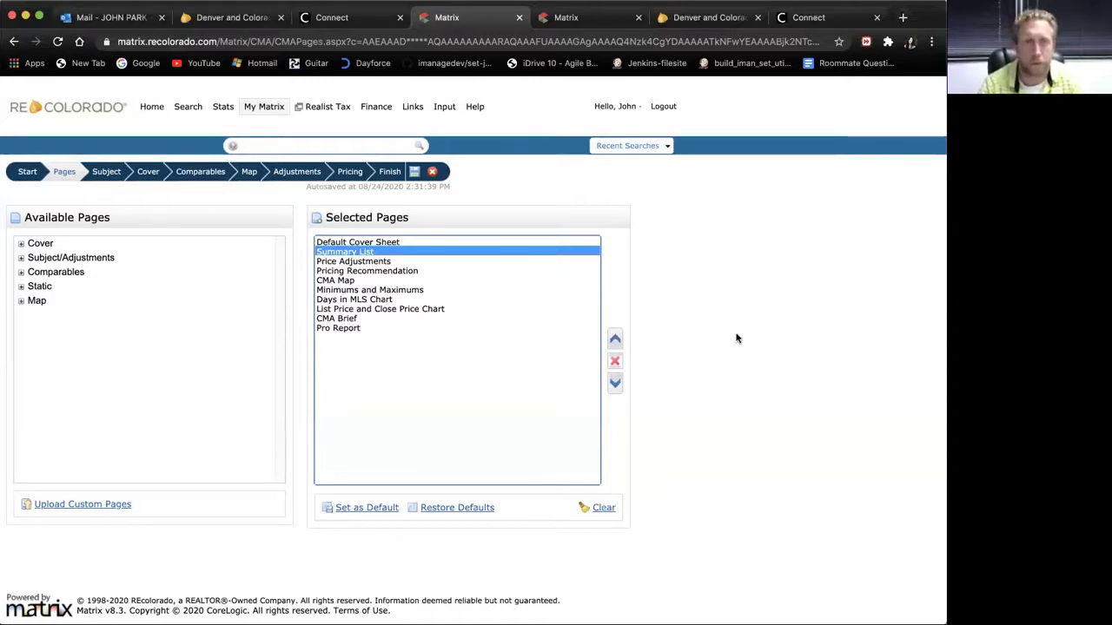
Step: Remove Summary List and Price Adjustments, leaving eight pages, and move to the Subject Property step
left_click(617, 364)
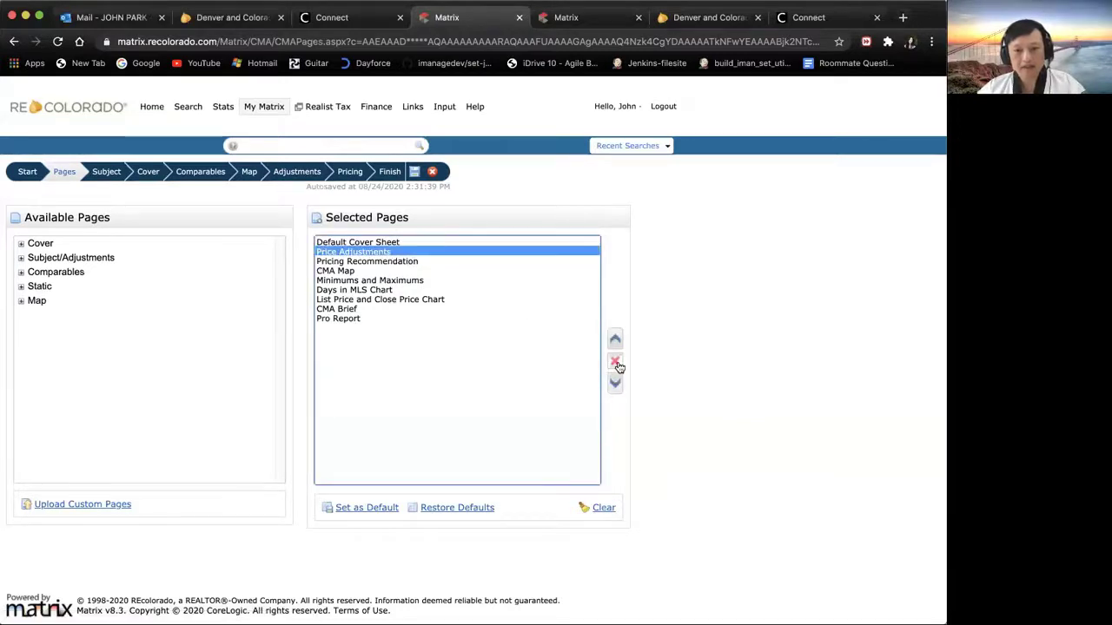
left_click(616, 365)
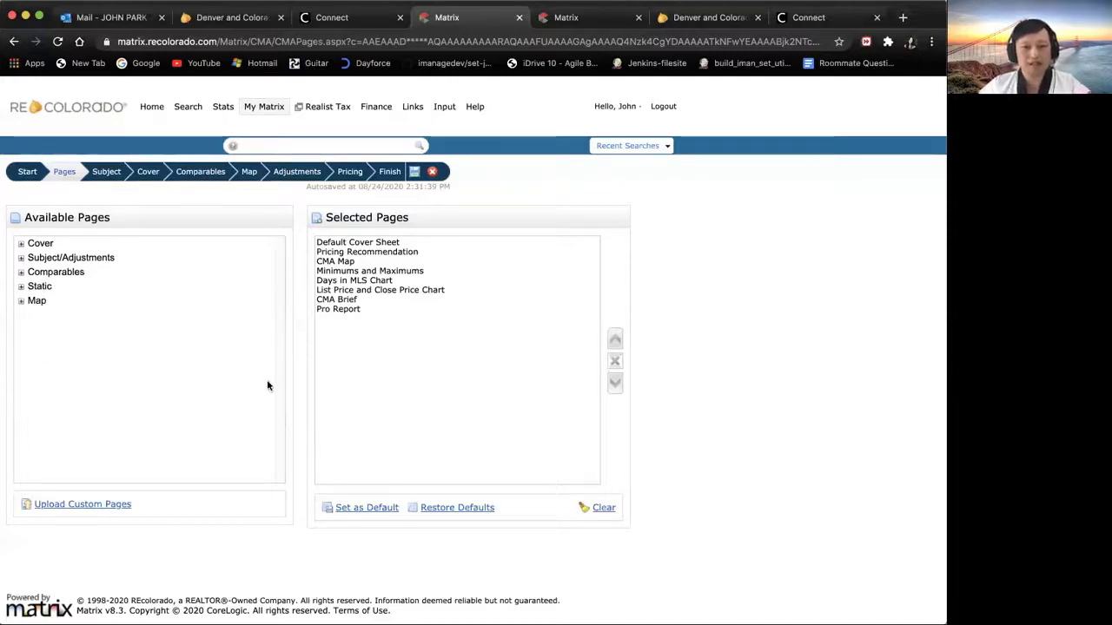
left_click(106, 174)
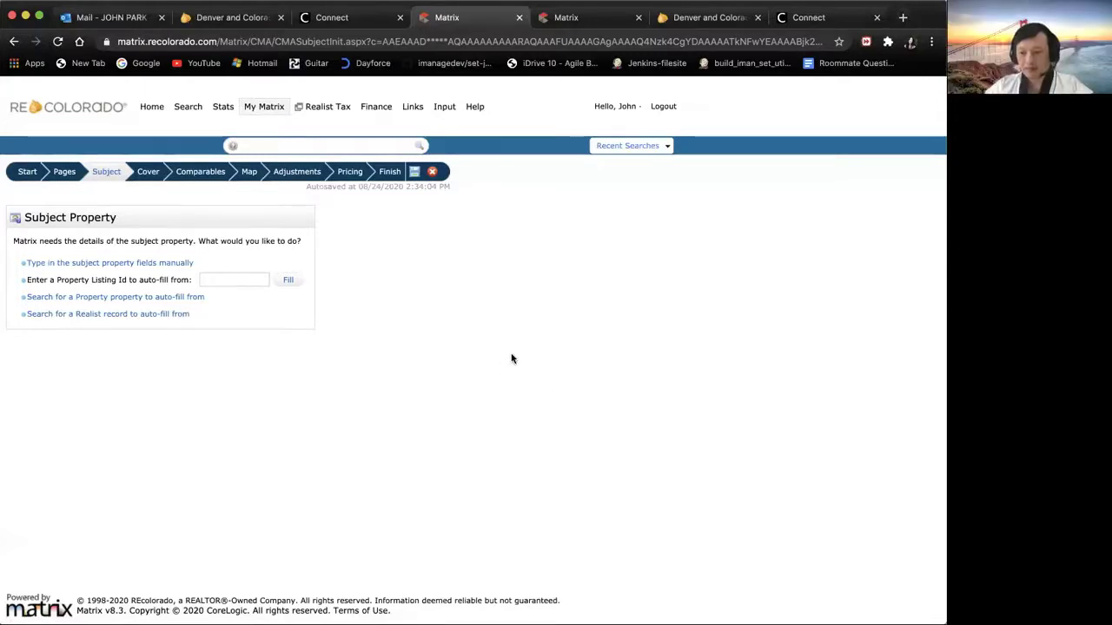
Step: Auto-fill the subject property details from listing ID 8897003
left_click(235, 280)
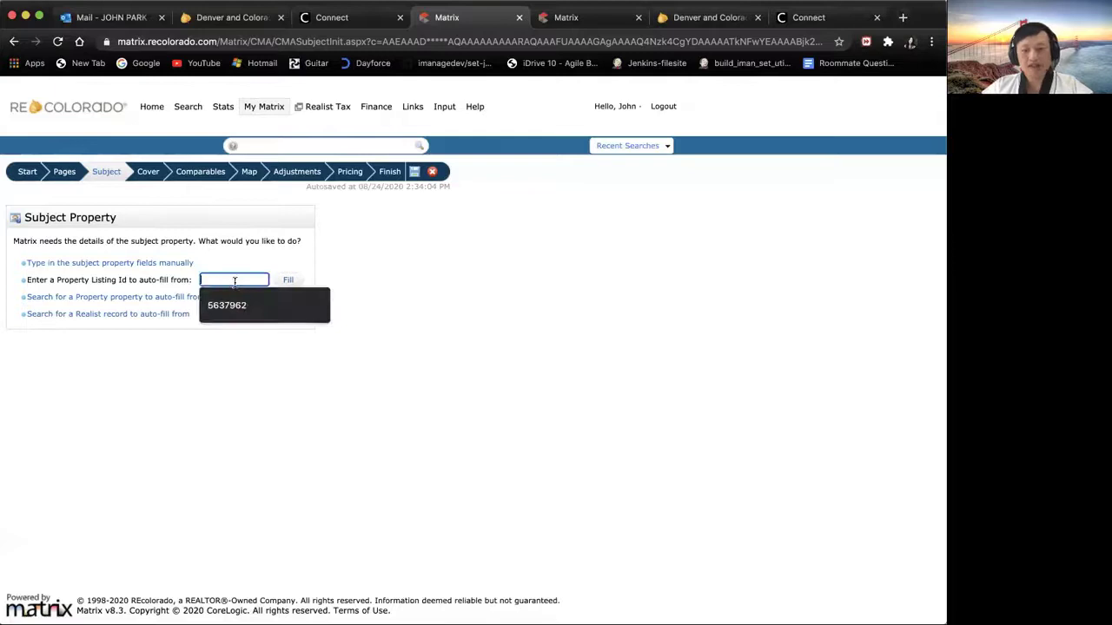
type("88")
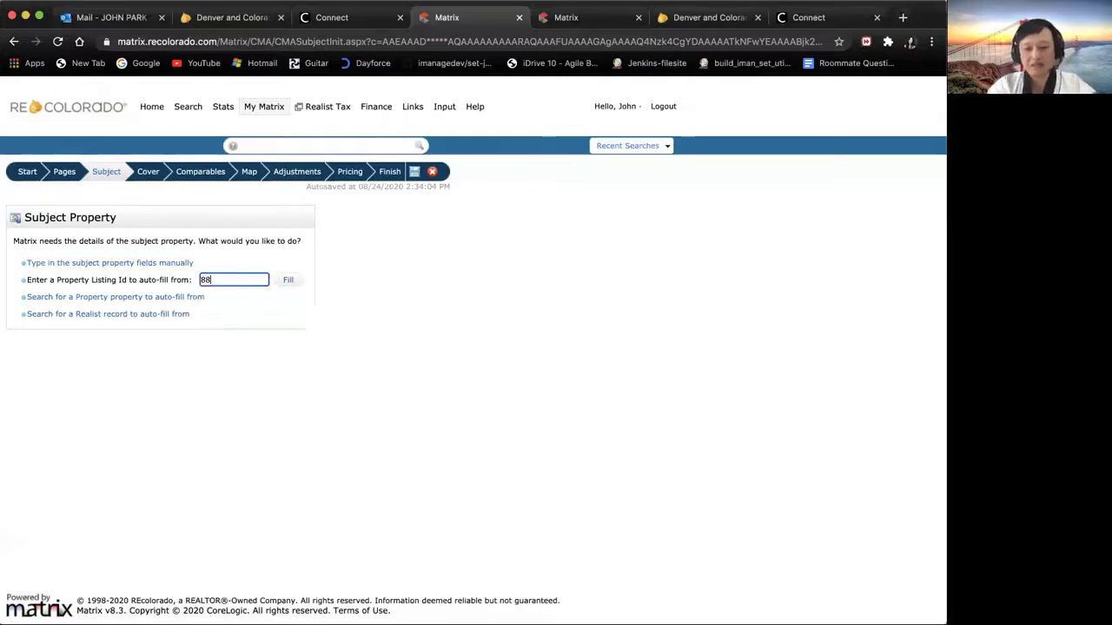
type("97003")
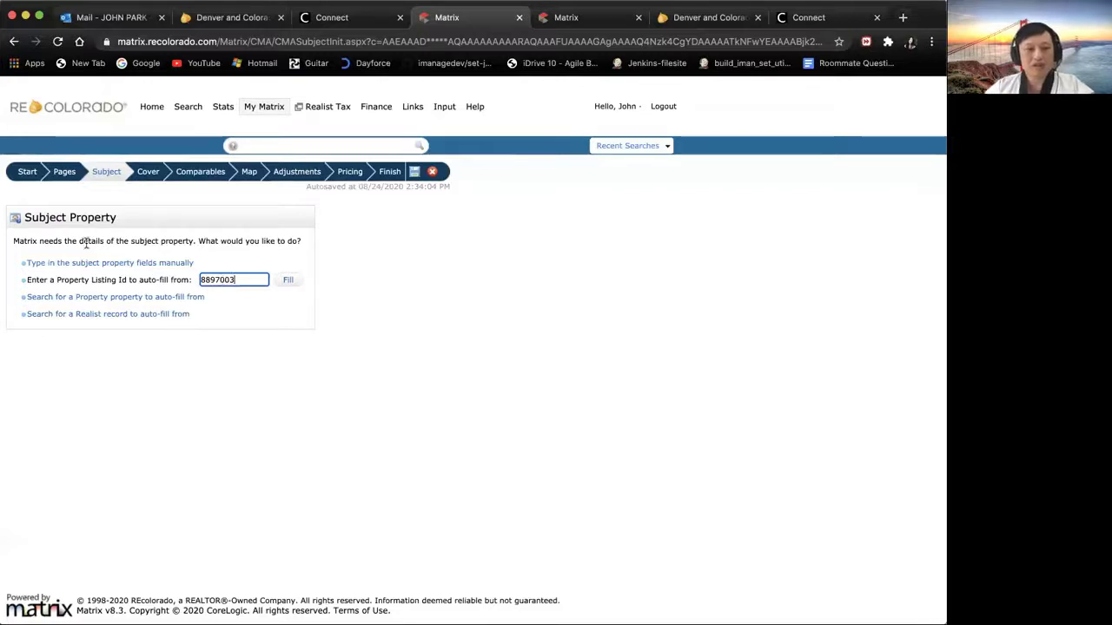
left_click(288, 283)
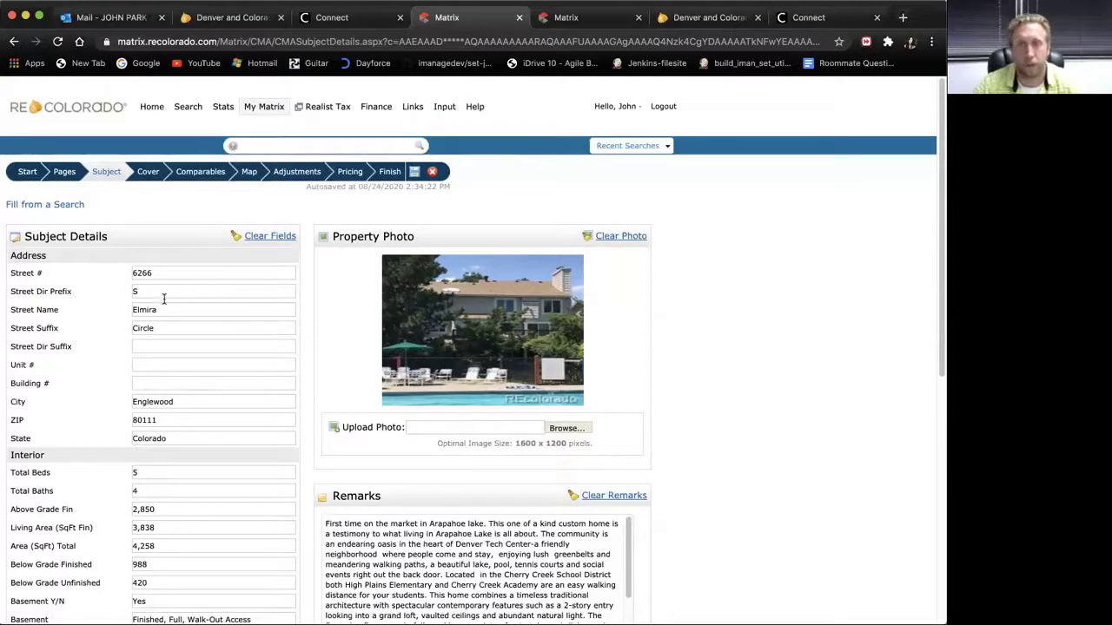
left_click_drag(938, 298, 926, 340)
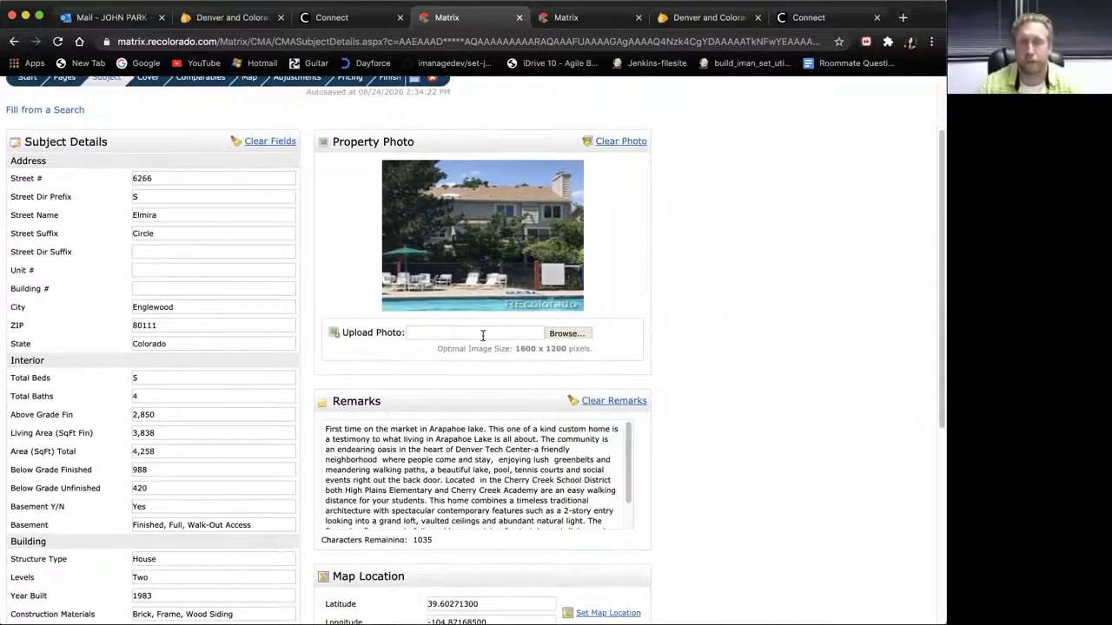
left_click(566, 333)
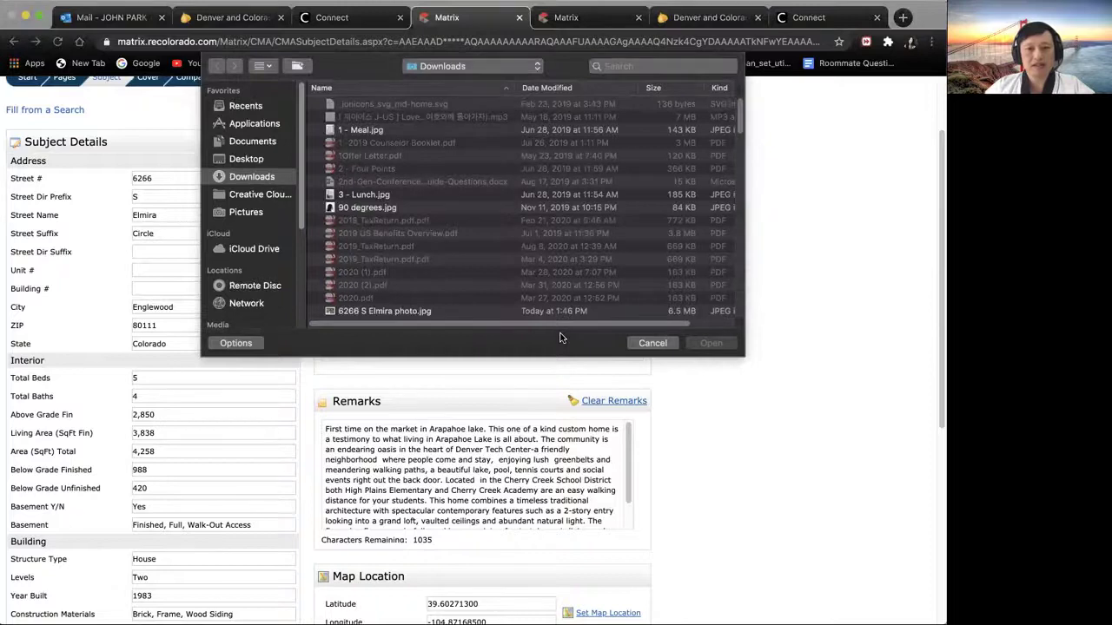
left_click(405, 314)
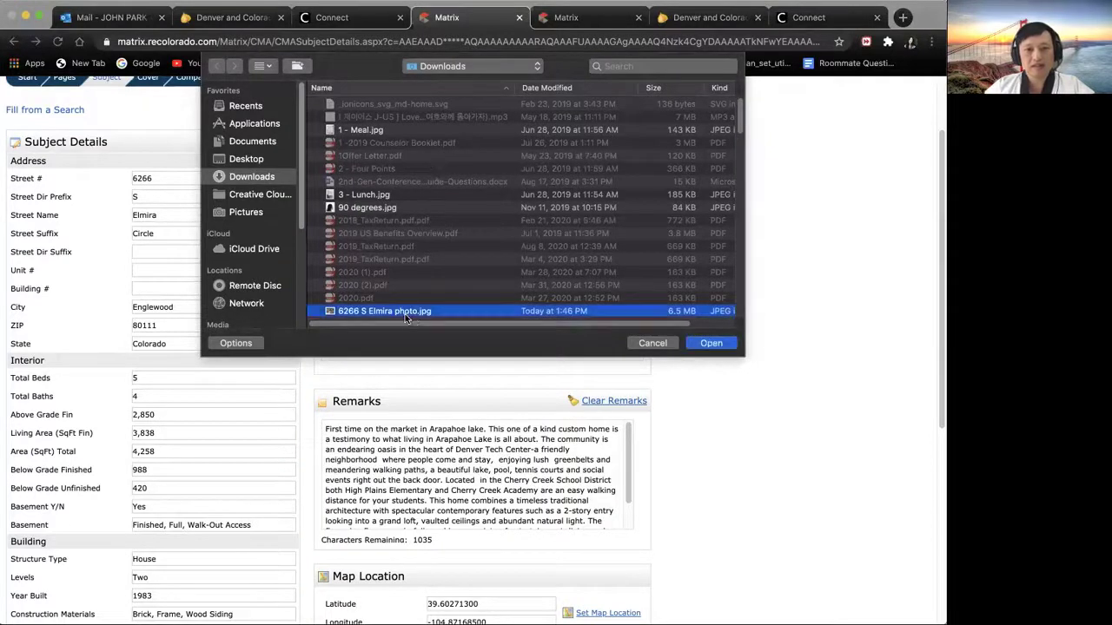
left_click(695, 344)
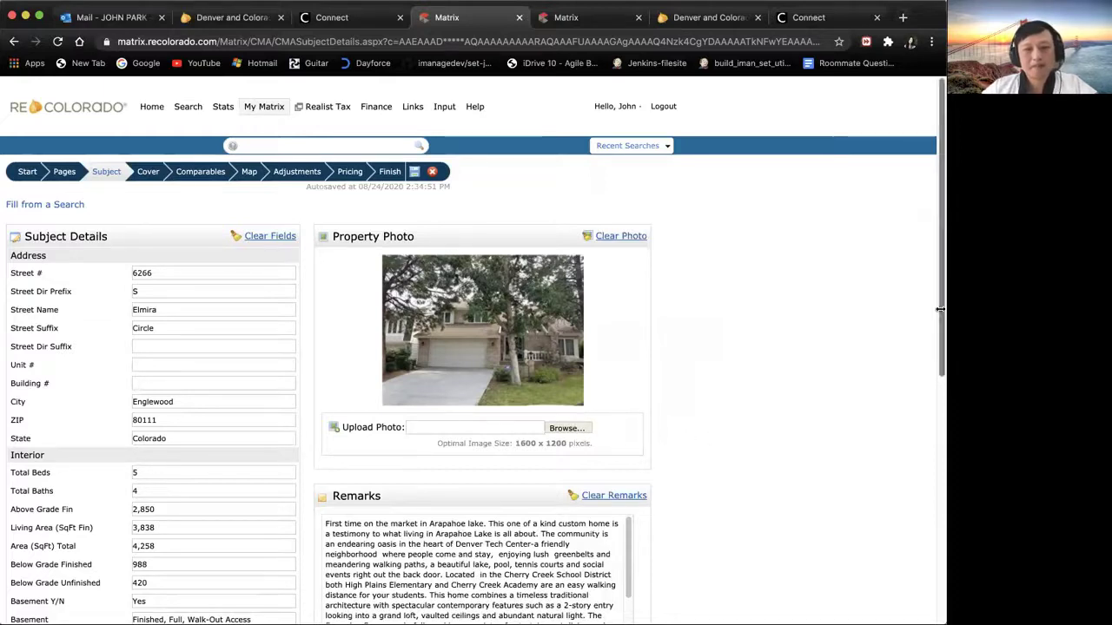
Step: Label the first two custom subject fields Updated and Remodeled
scroll(938, 276, "down", 5)
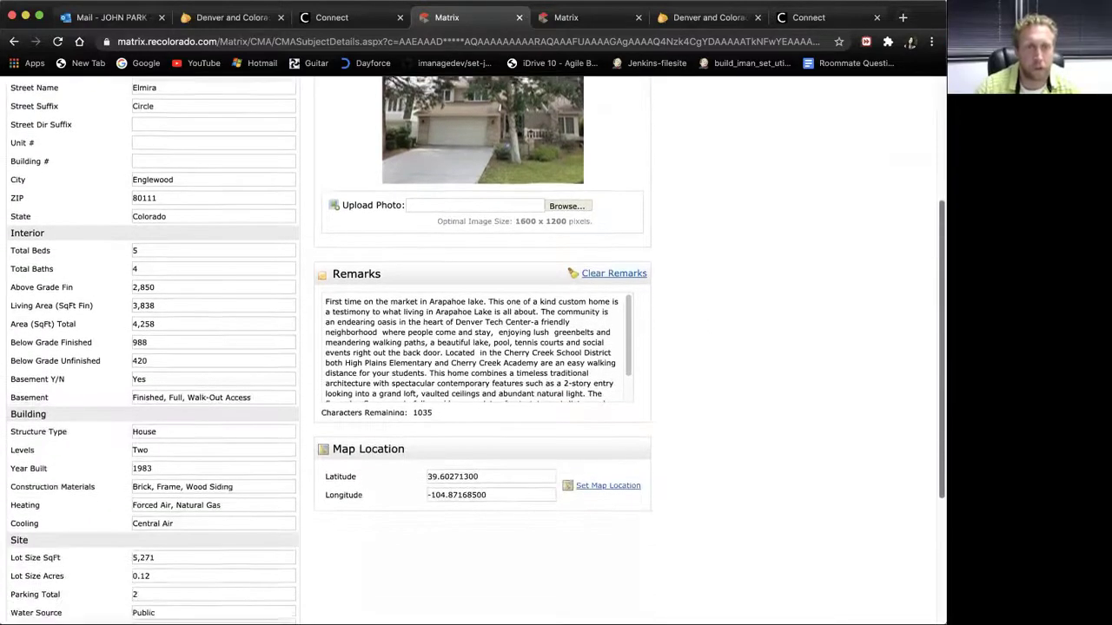
scroll(485, 449, "down", 1)
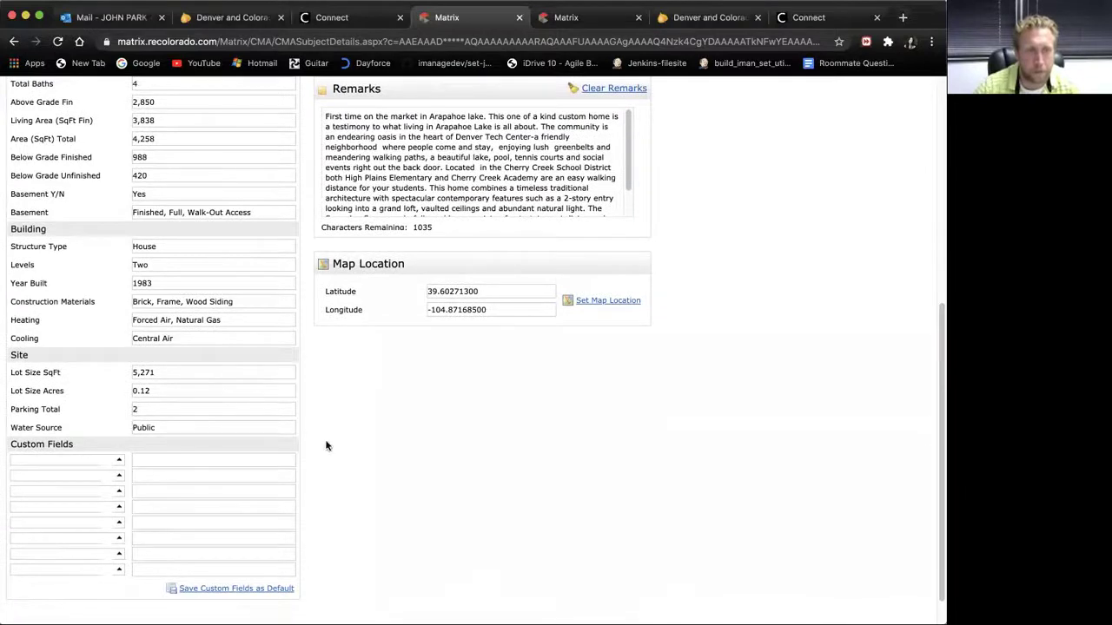
left_click_drag(936, 341, 936, 208)
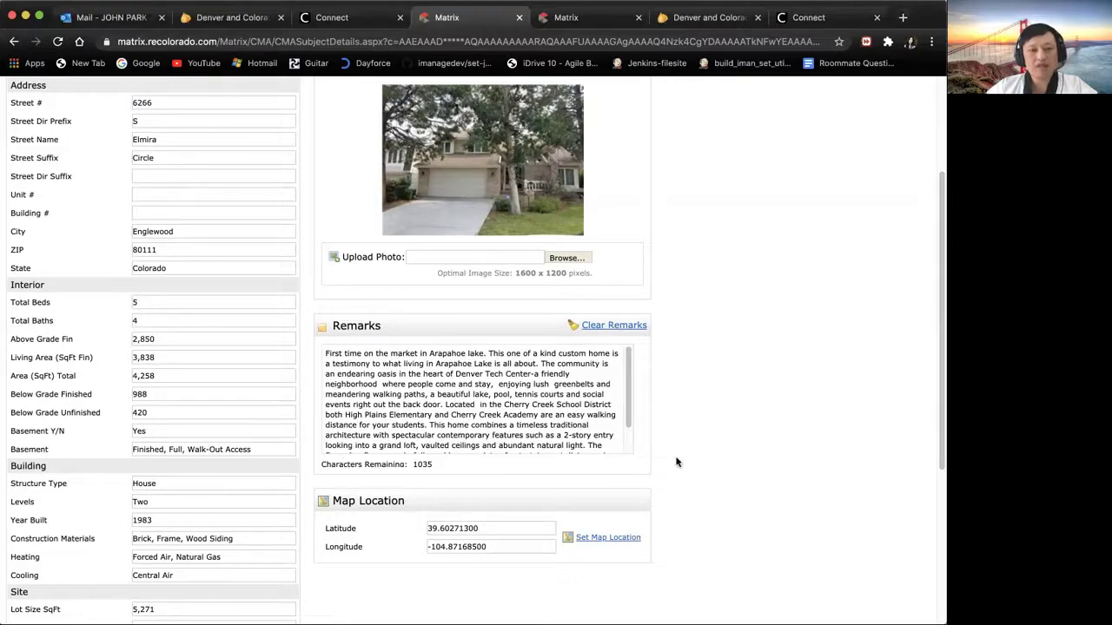
left_click_drag(938, 251, 938, 409)
left_click(57, 424)
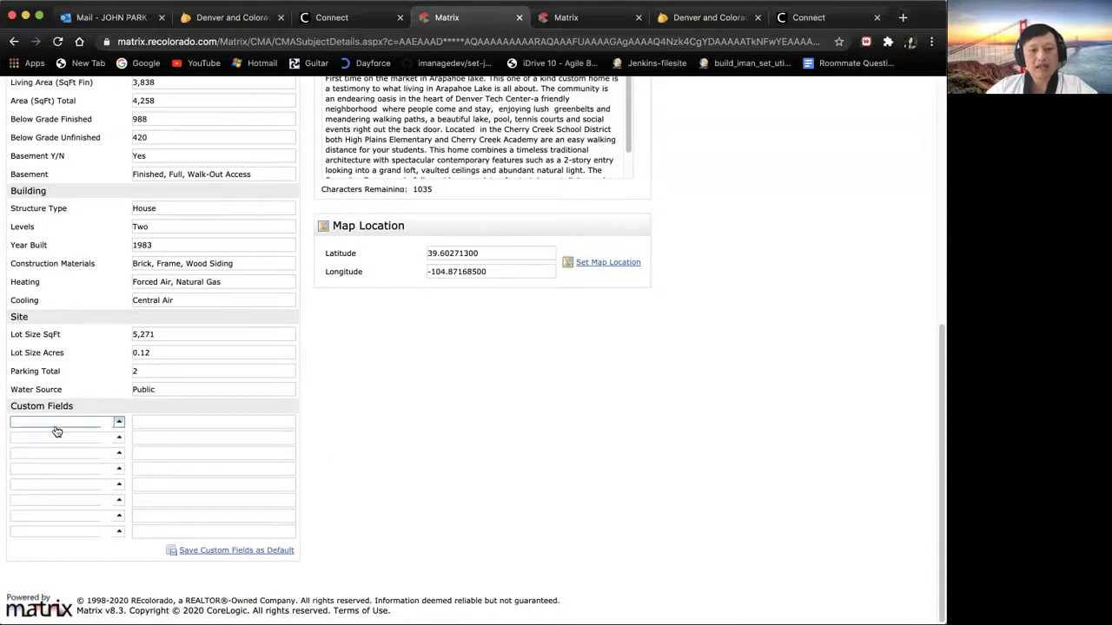
left_click(119, 423)
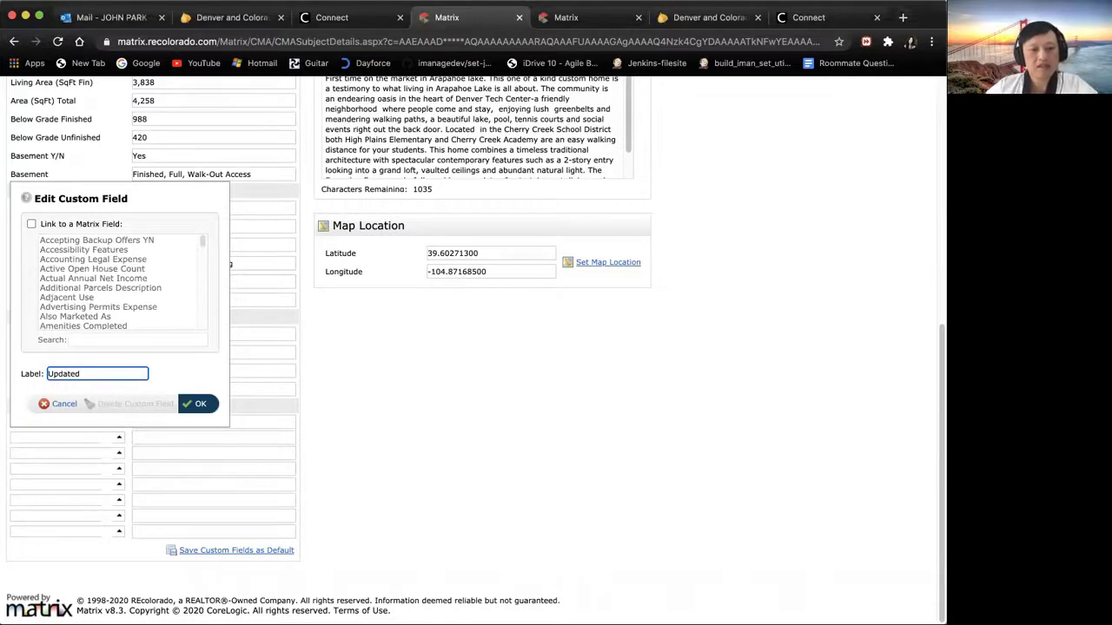
left_click(198, 403)
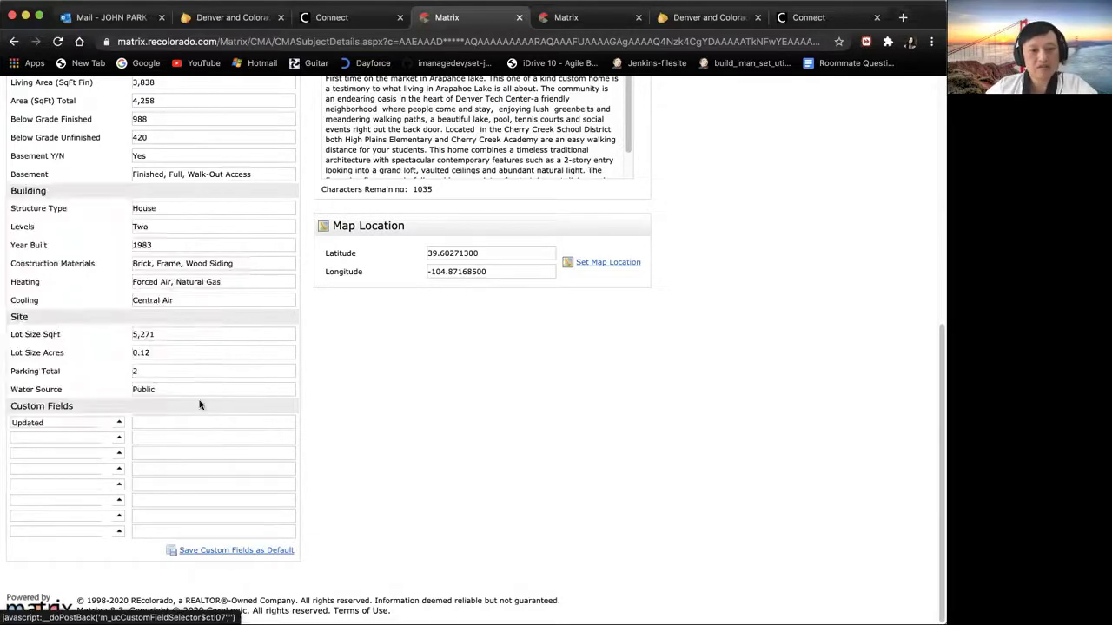
left_click(119, 439)
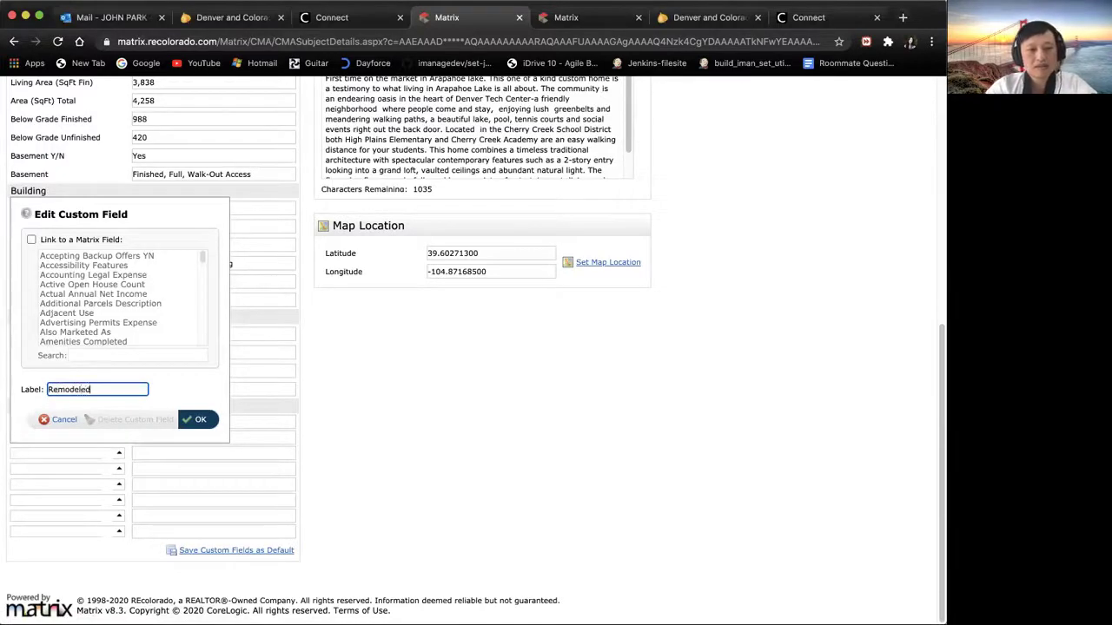
type("Remodeled")
left_click(200, 420)
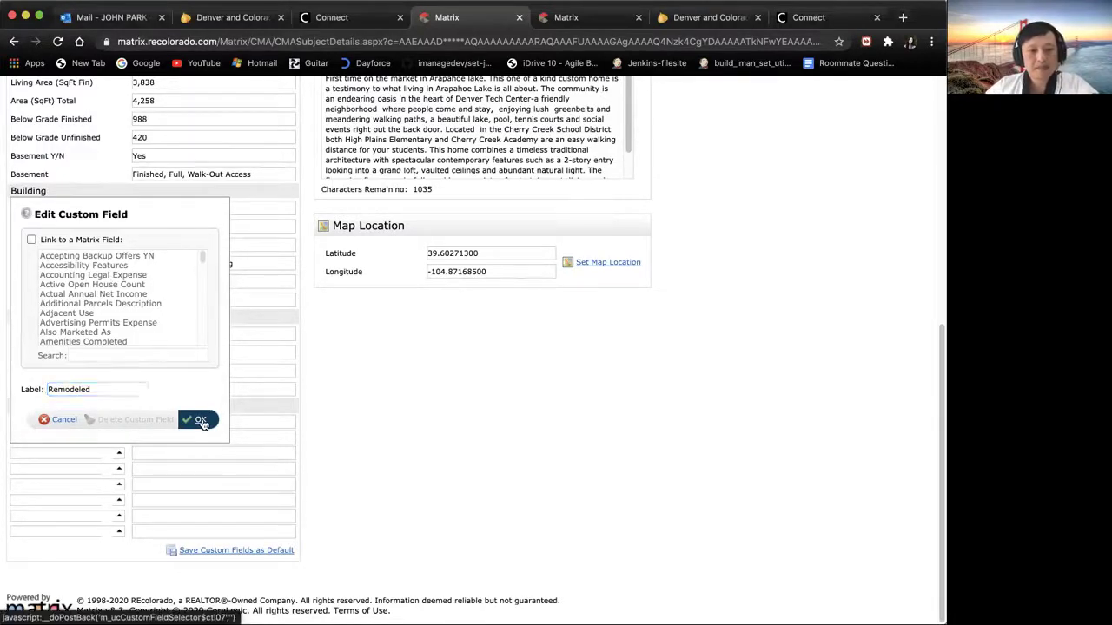
Step: Label the third and fourth custom fields Lake and Other, then advance to the Cover step
left_click(119, 453)
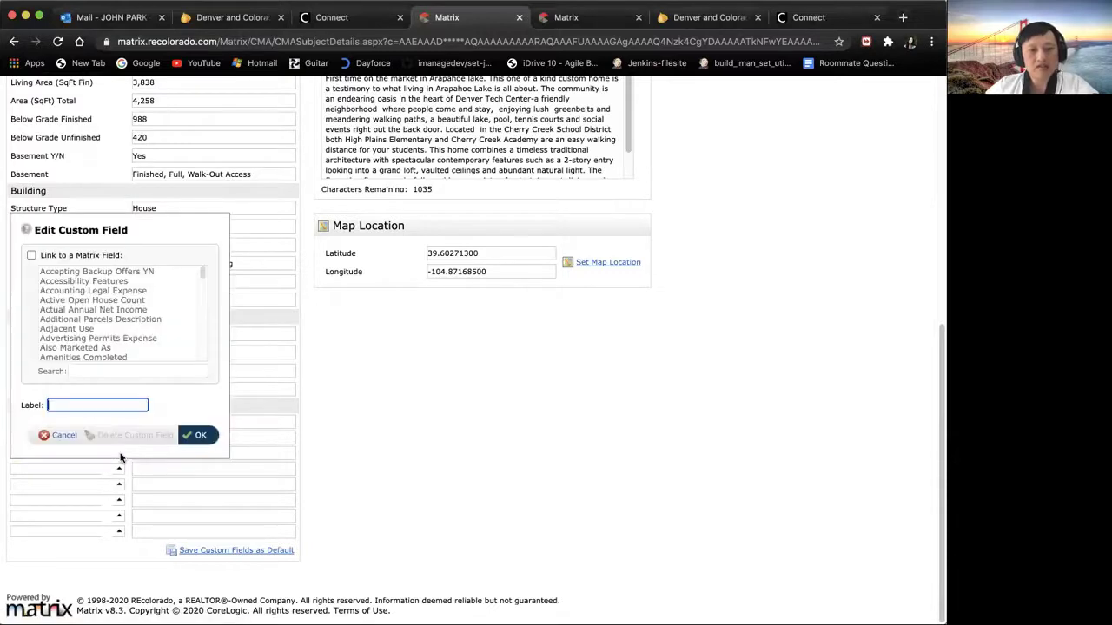
type("Lake")
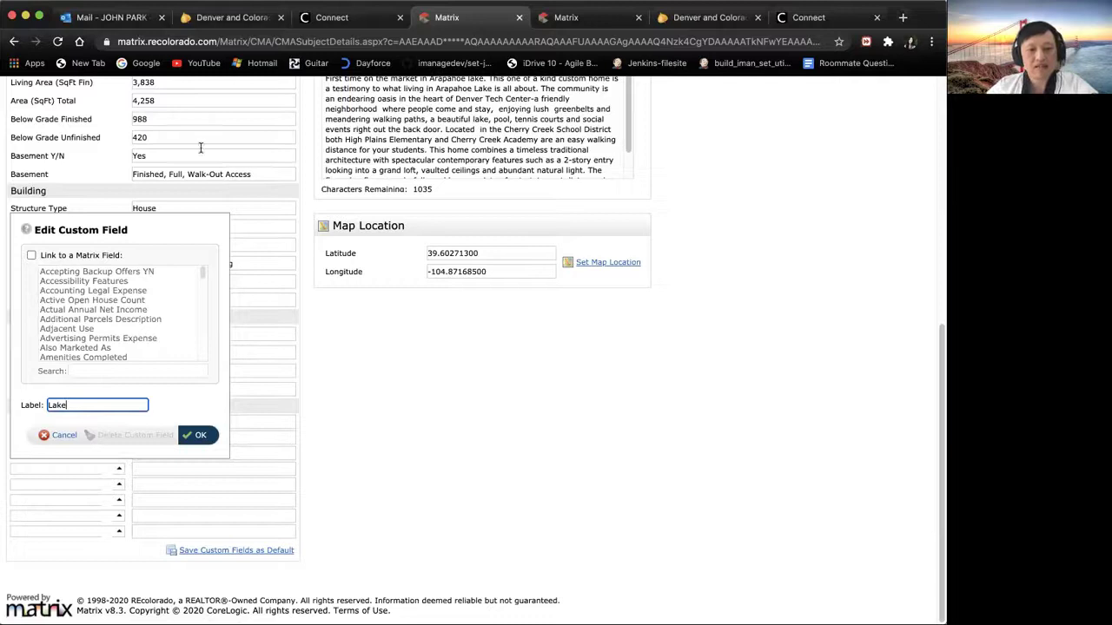
left_click(197, 434)
left_click(120, 470)
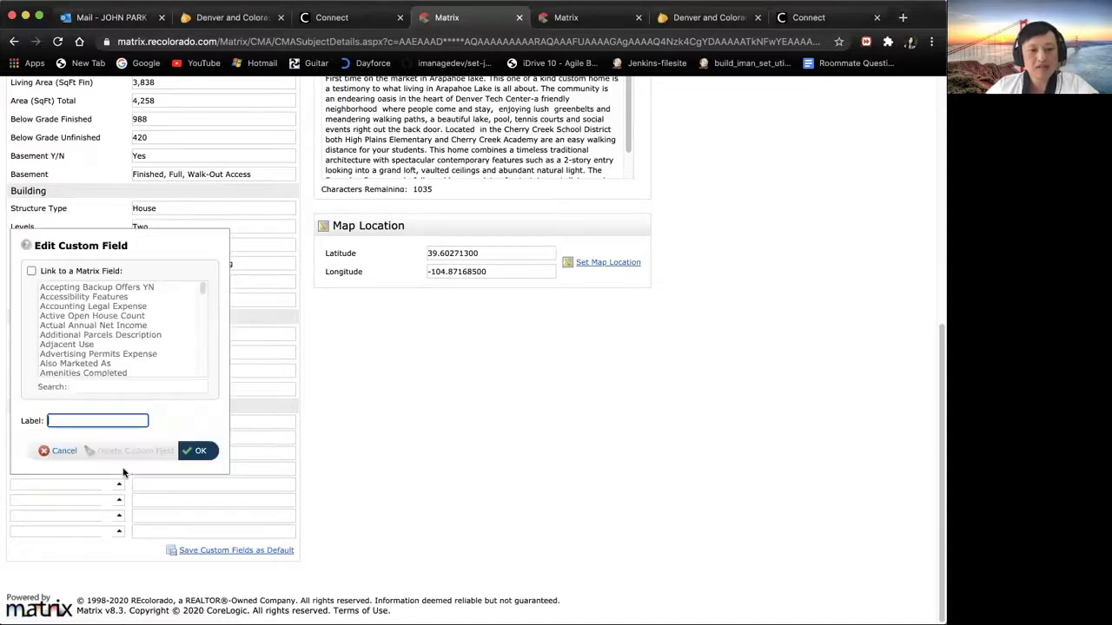
type("Other")
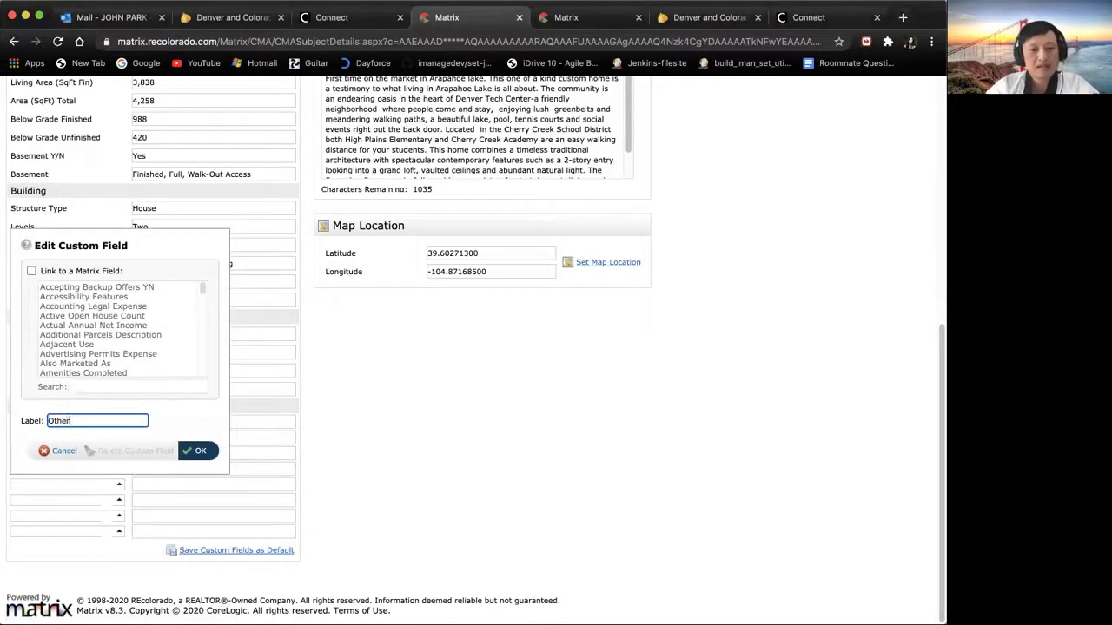
left_click(197, 461)
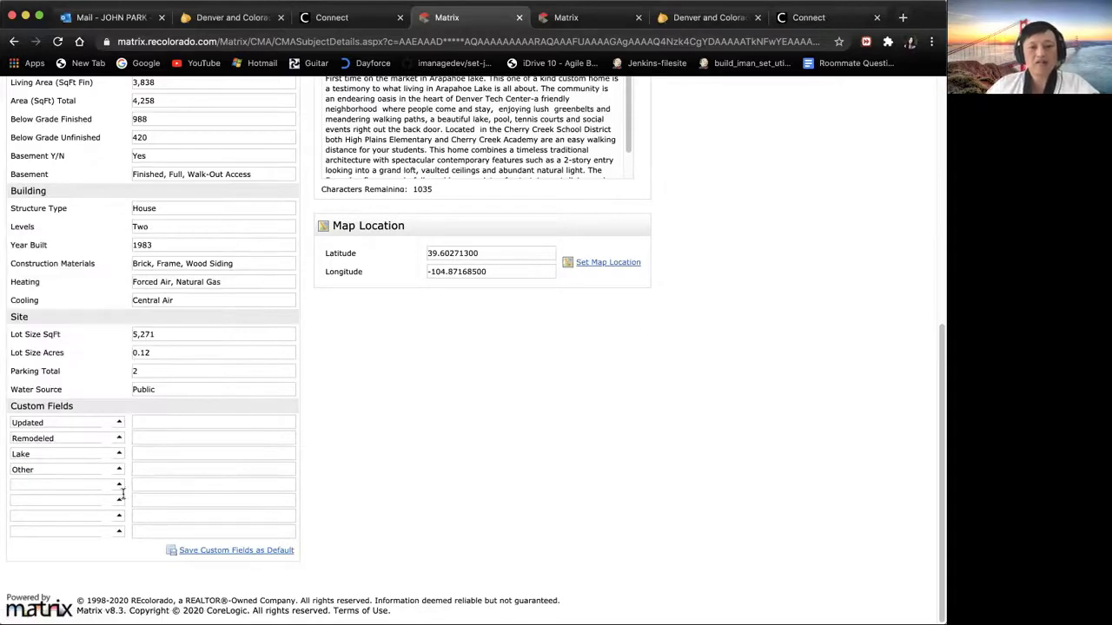
left_click_drag(937, 361, 935, 151)
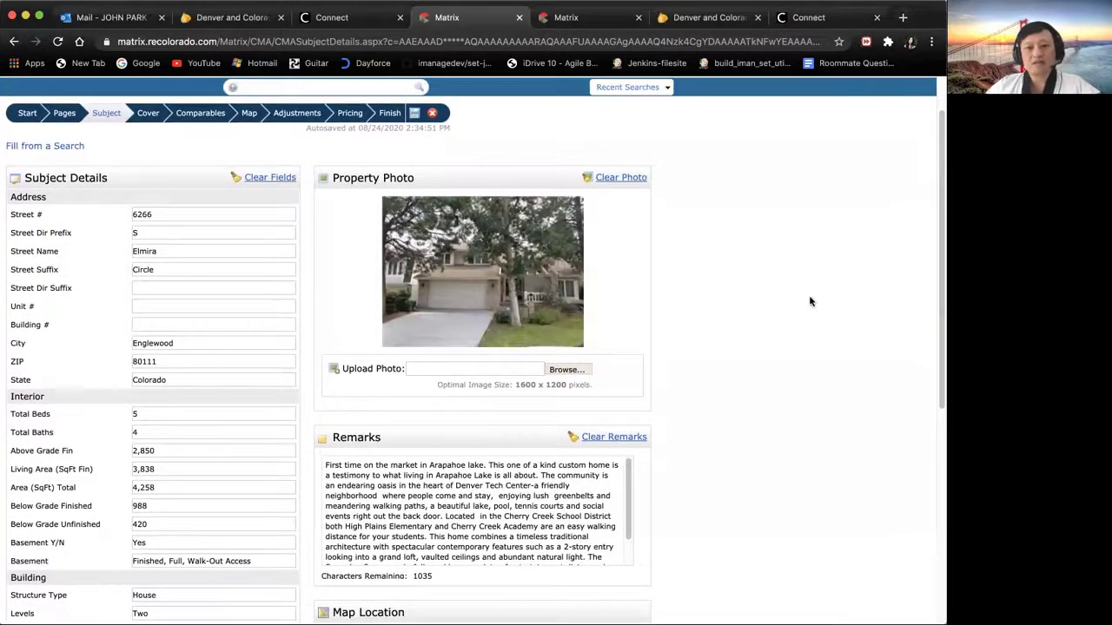
left_click(149, 119)
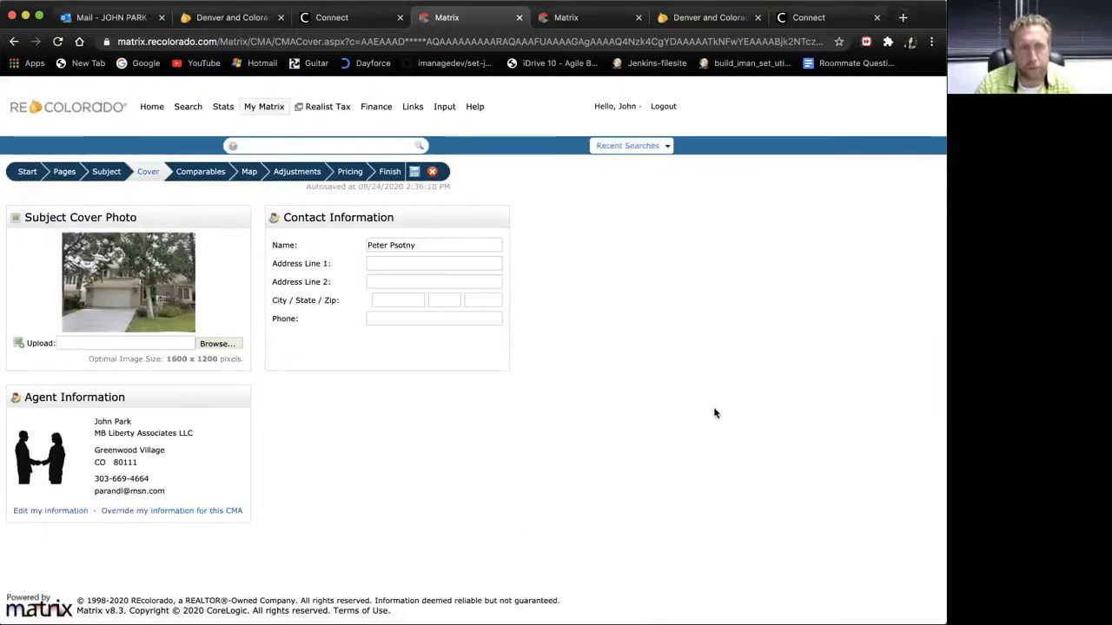
Step: Check all nine comparables on the Selected Comparables step and open the Map preview
left_click(208, 173)
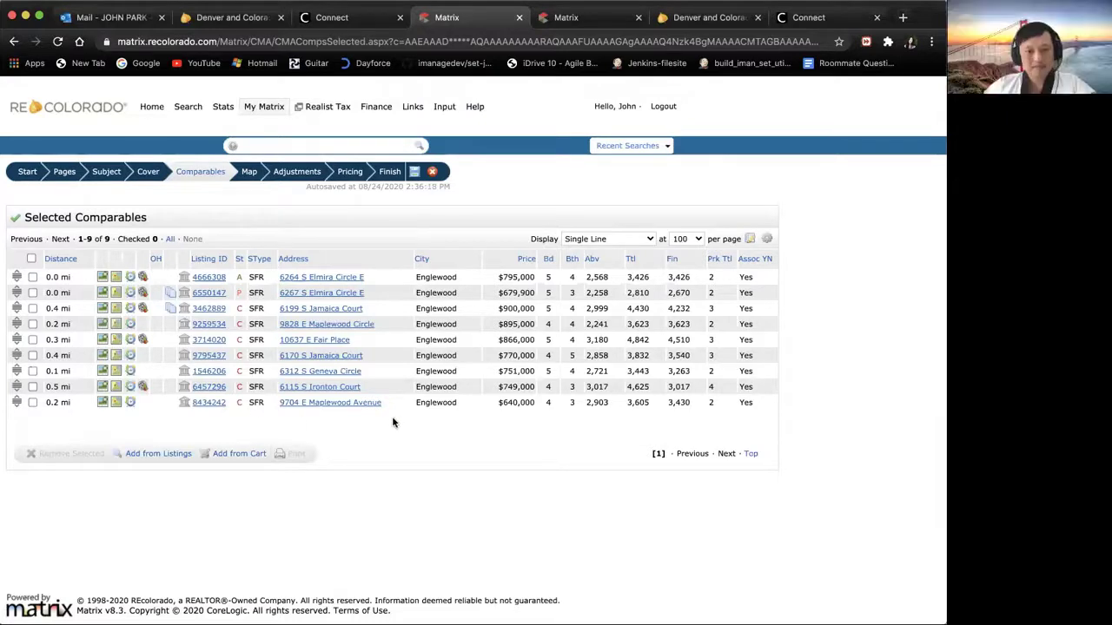
left_click(32, 258)
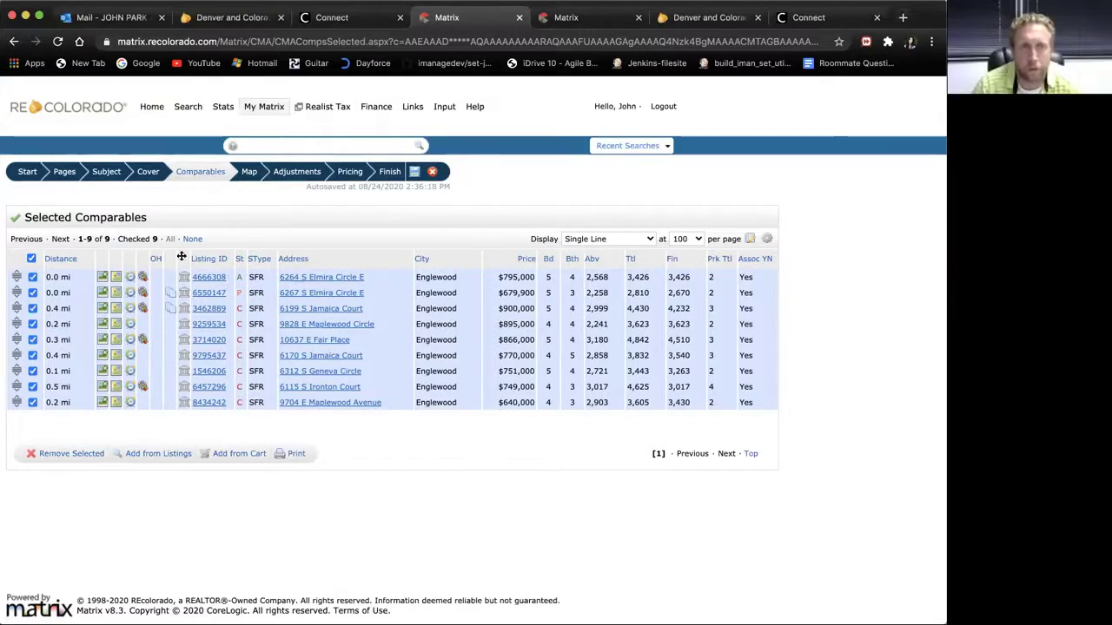
left_click(248, 173)
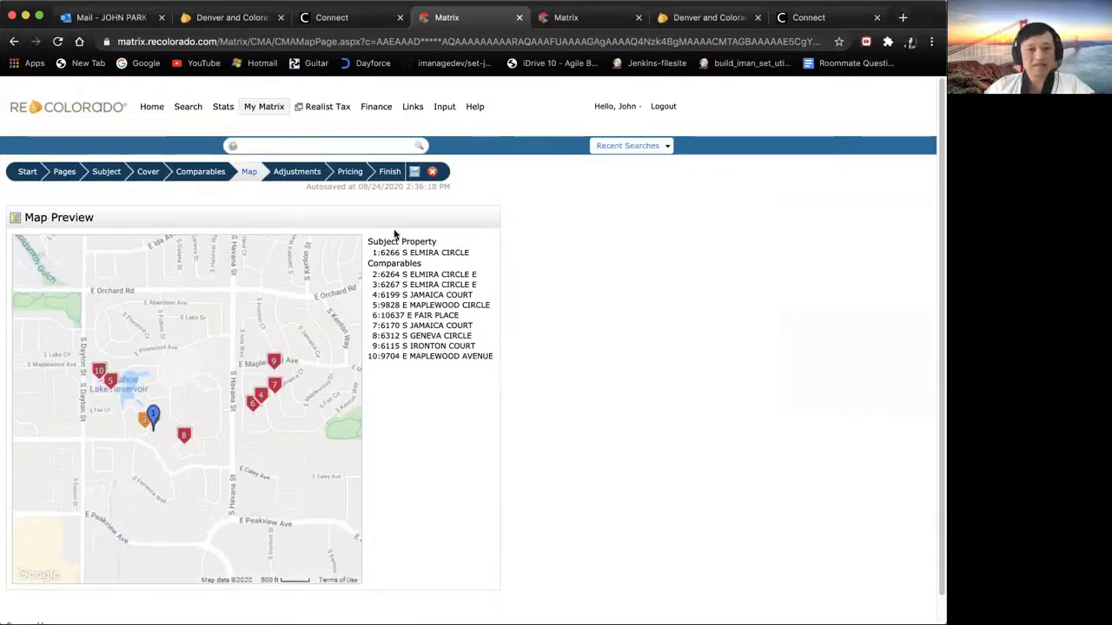
scroll(626, 353, "down", 1)
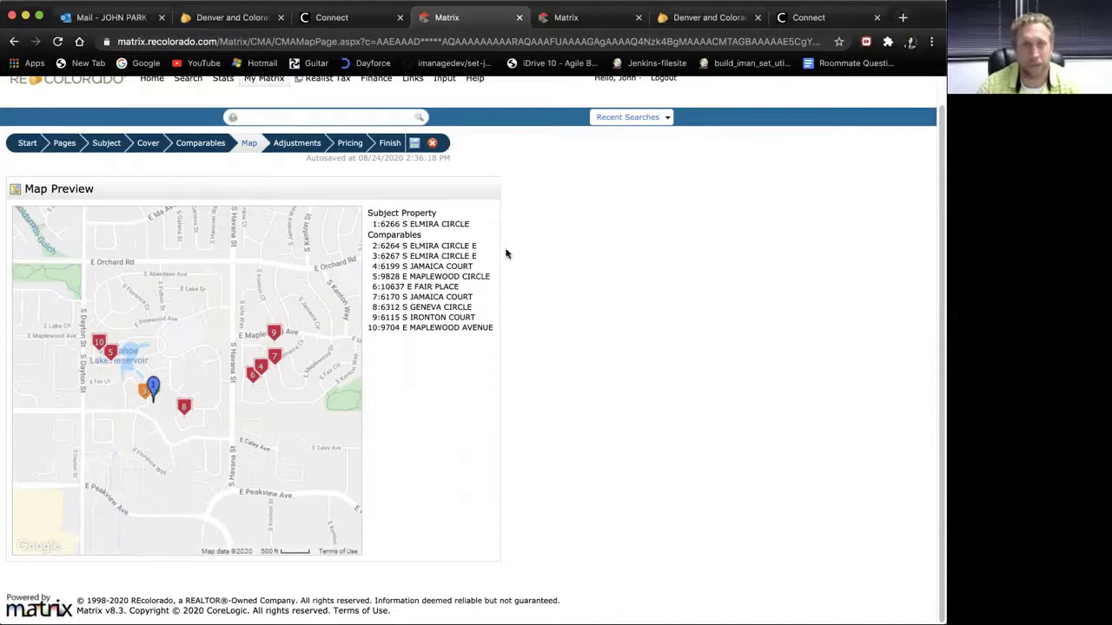
left_click(293, 150)
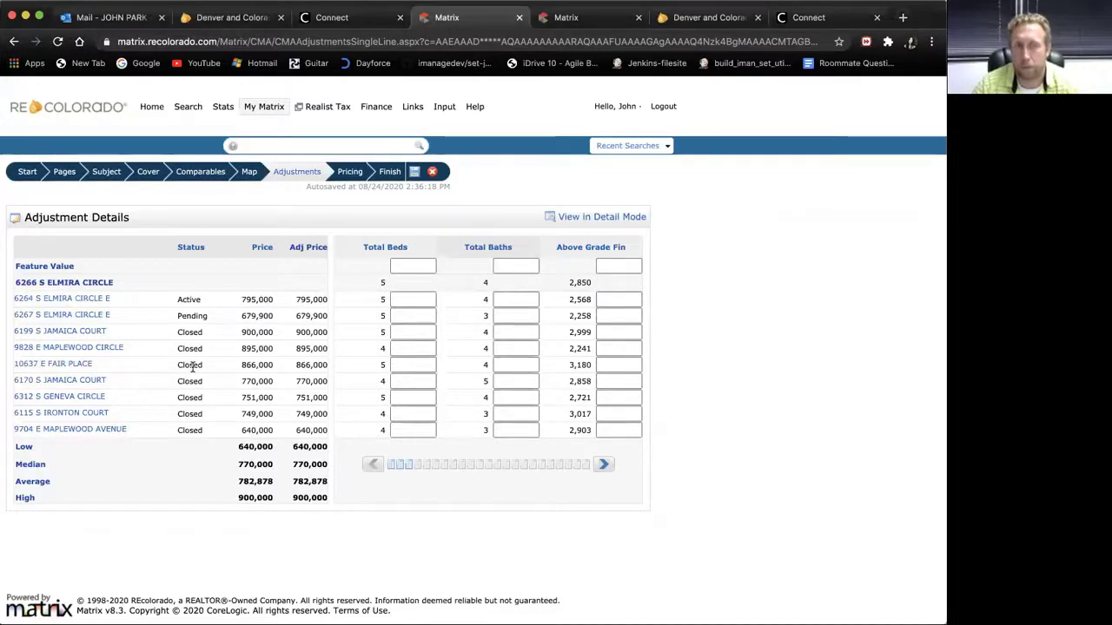
left_click(69, 299)
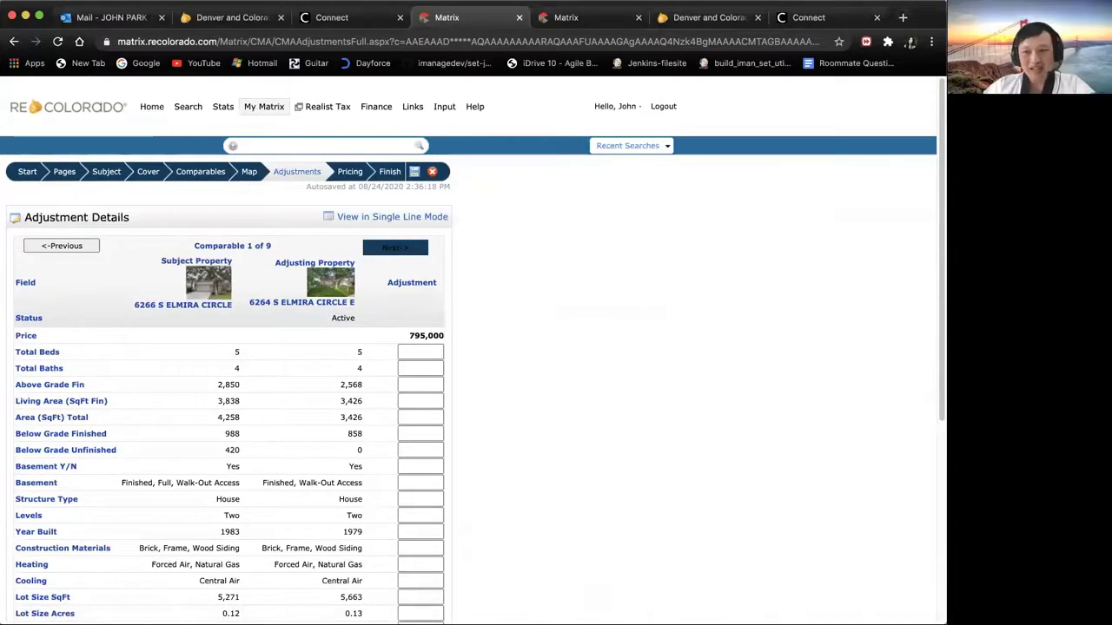
scroll(690, 348, "down", 2)
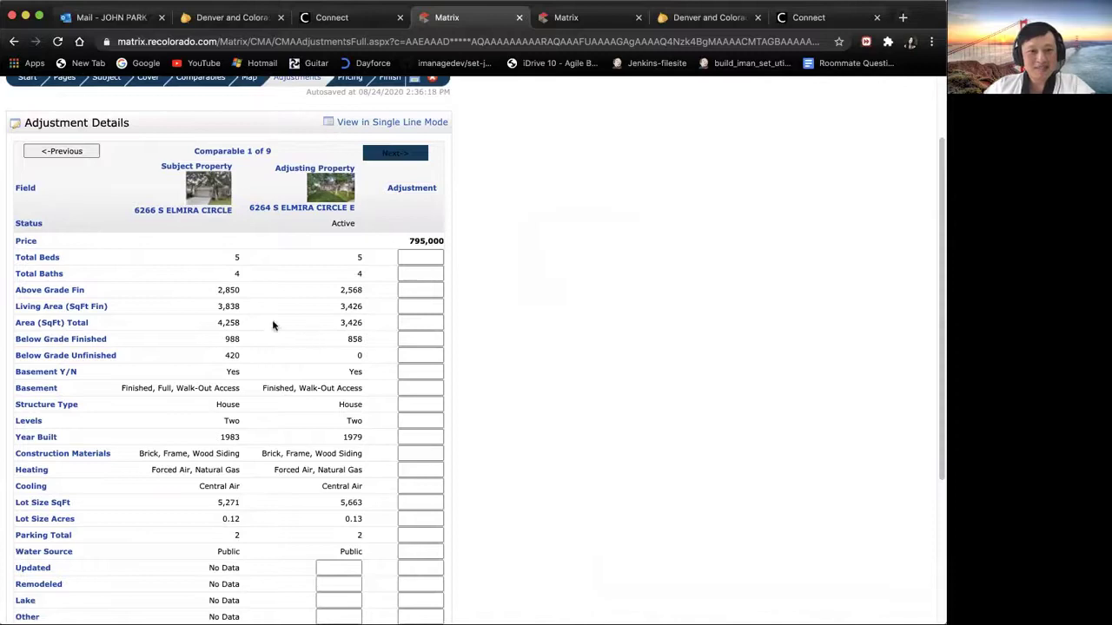
left_click(410, 274)
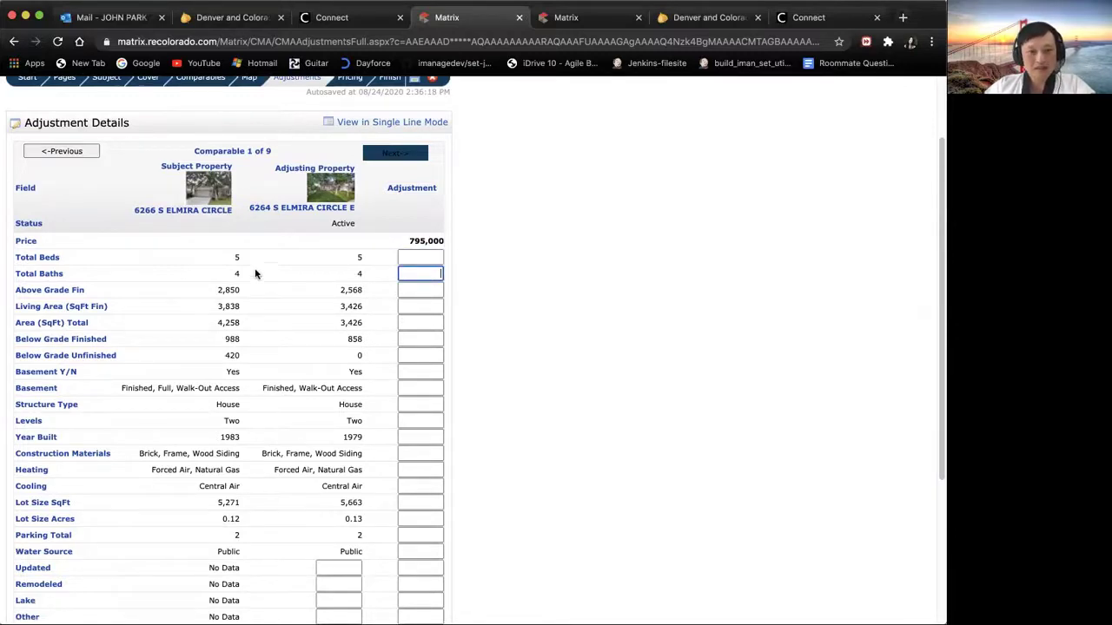
left_click(419, 258)
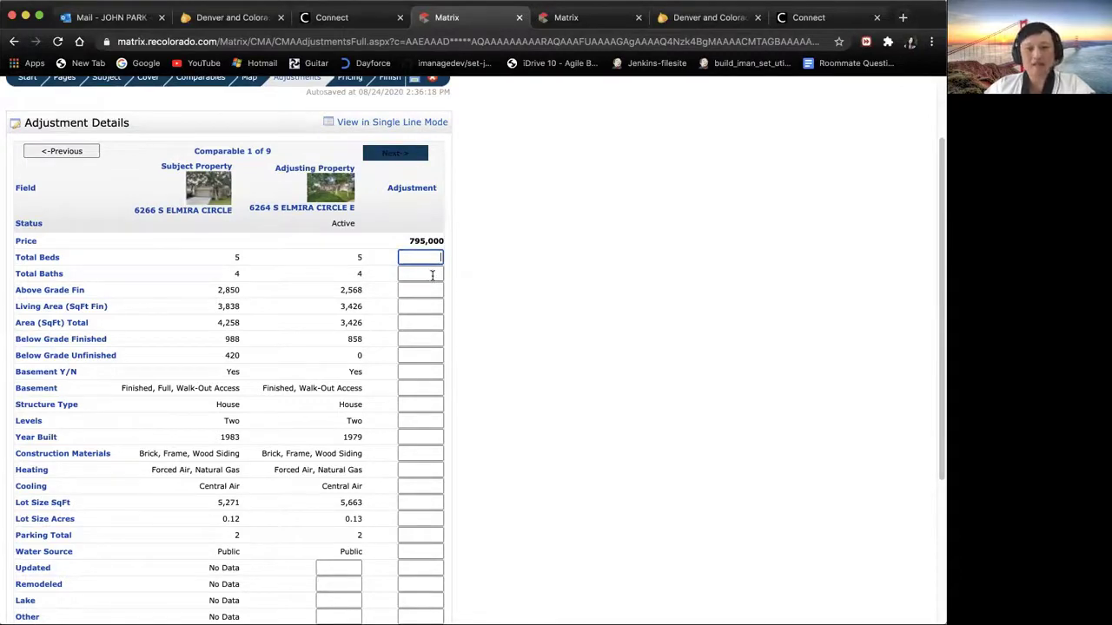
left_click(432, 275)
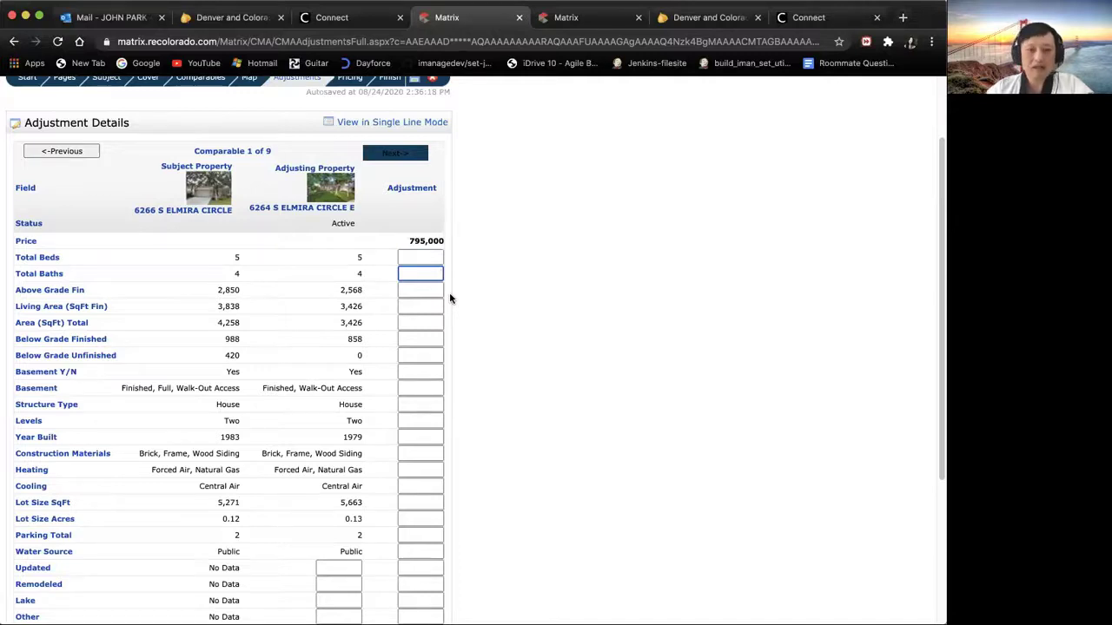
left_click(421, 294)
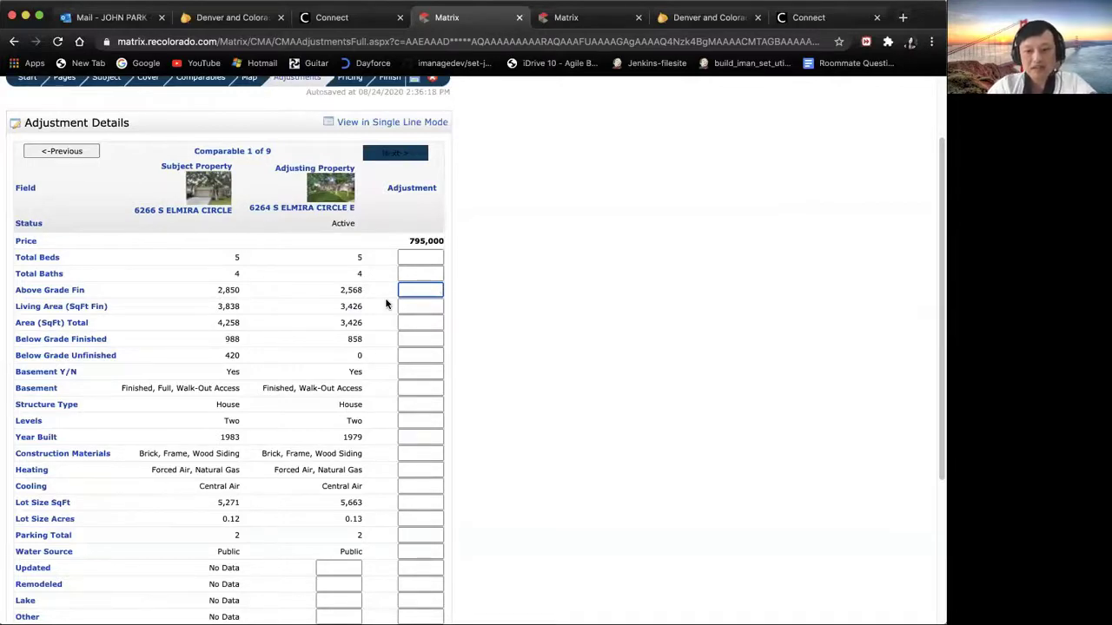
type("60000")
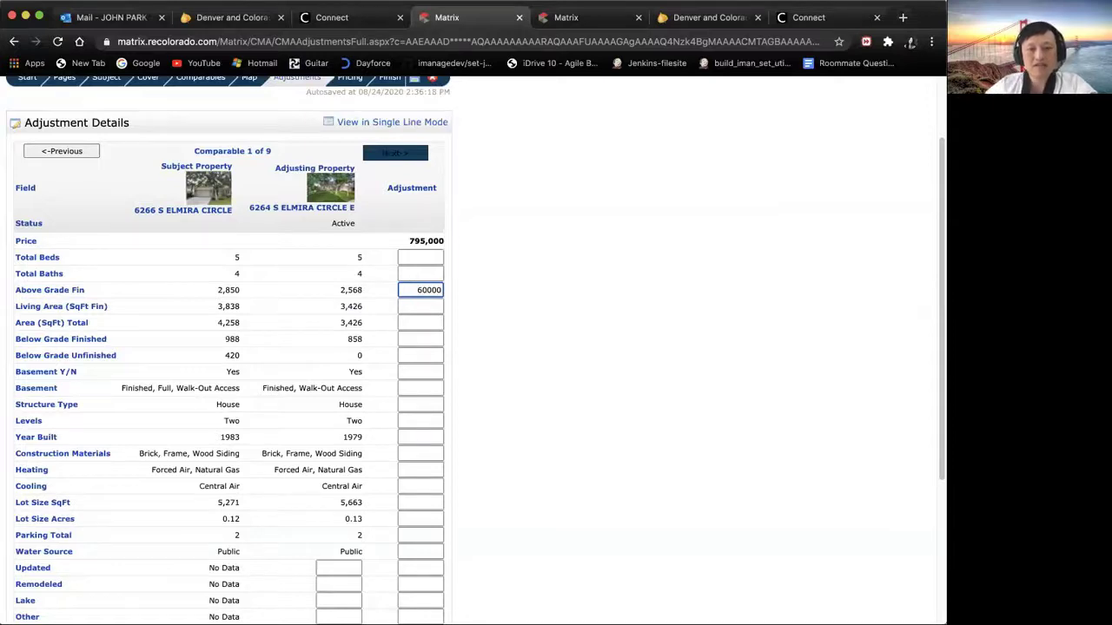
left_click(404, 304)
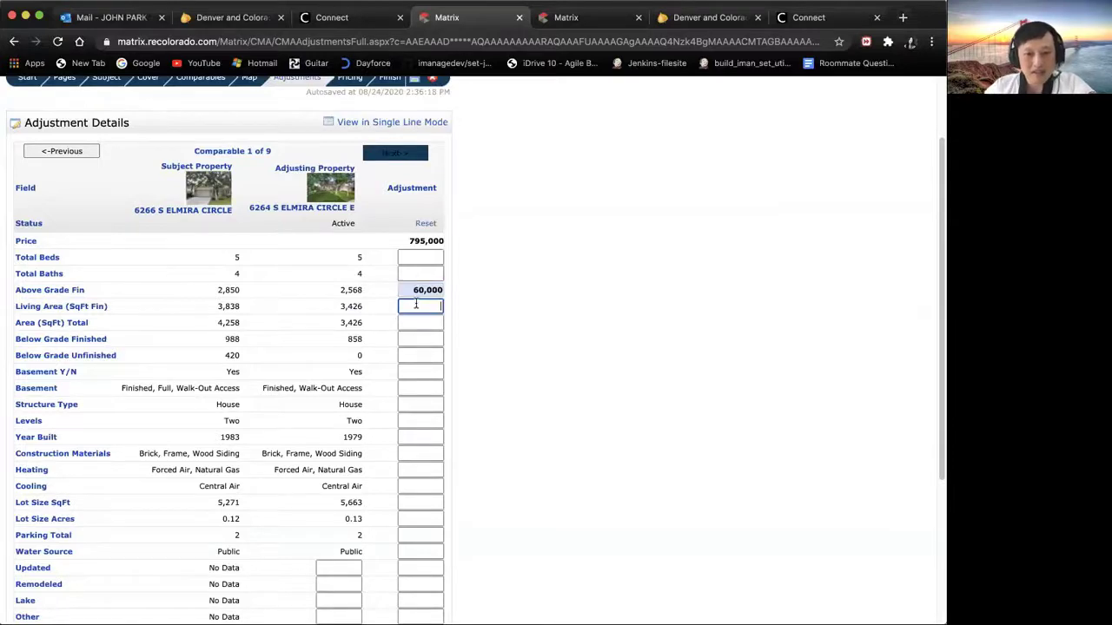
Step: Add a 4,000 Year Built adjustment, bringing the adjusted price to 859,000
scroll(405, 340, "up", 1)
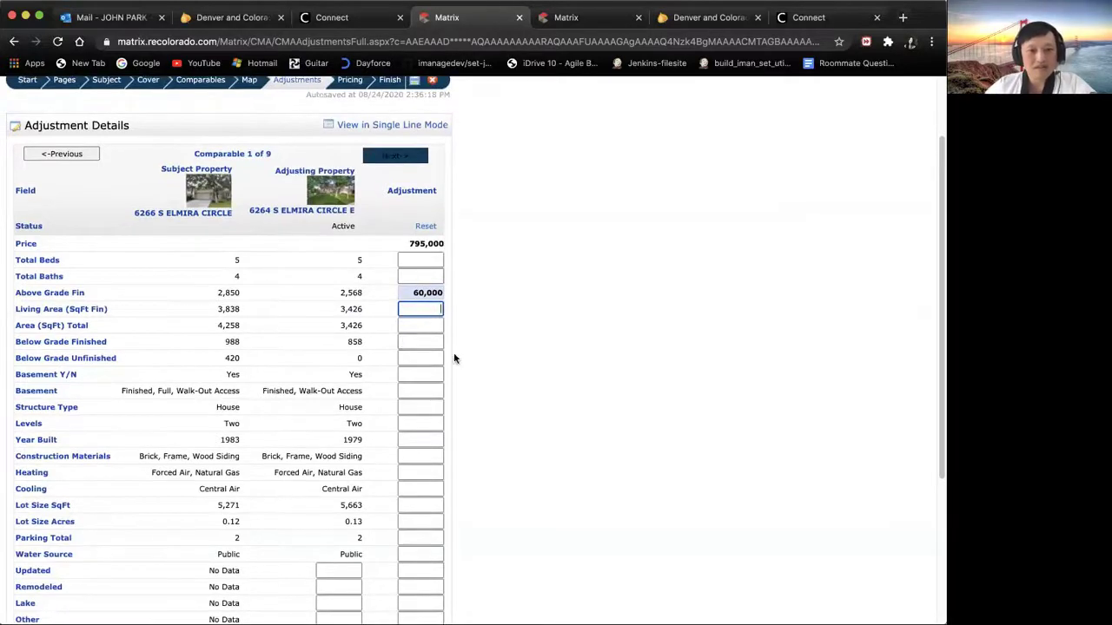
scroll(434, 363, "up", 1)
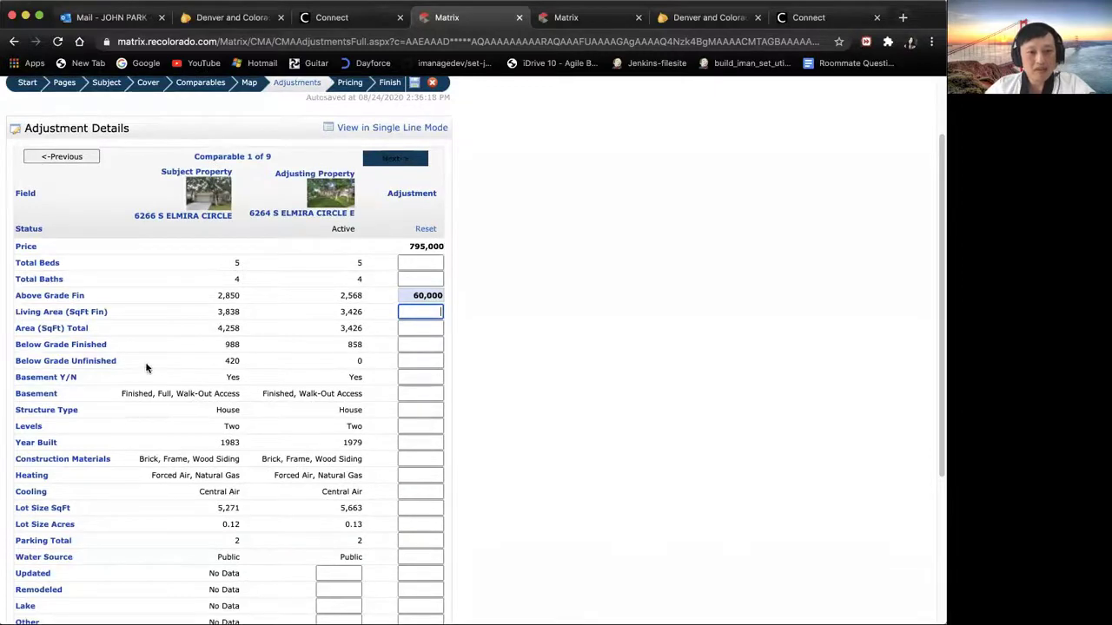
left_click(410, 345)
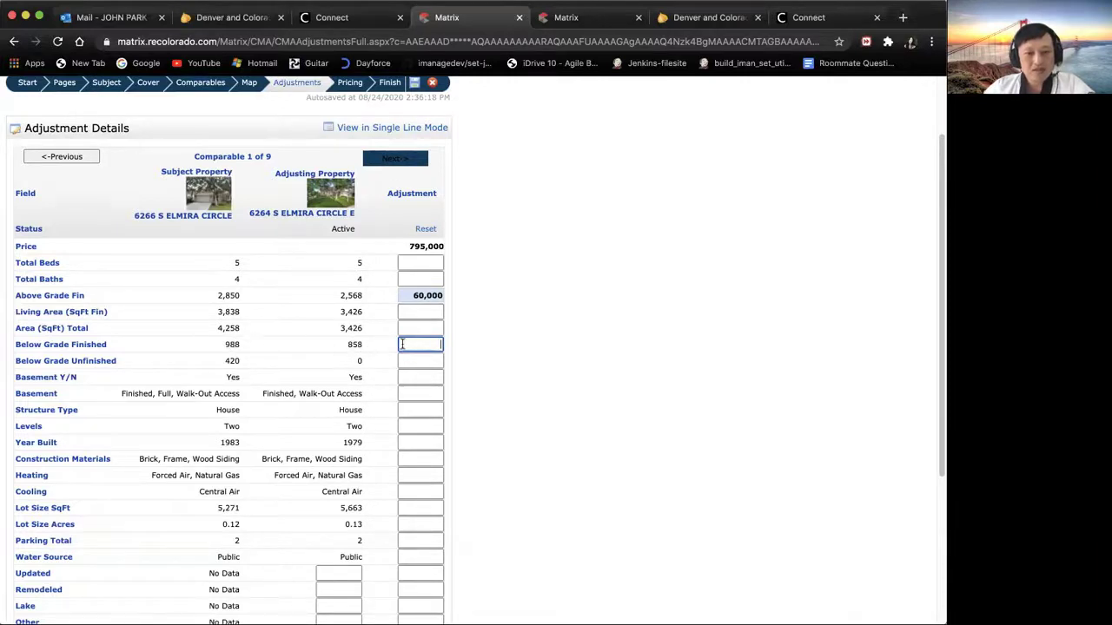
left_click(429, 395)
left_click(426, 407)
left_click(413, 440)
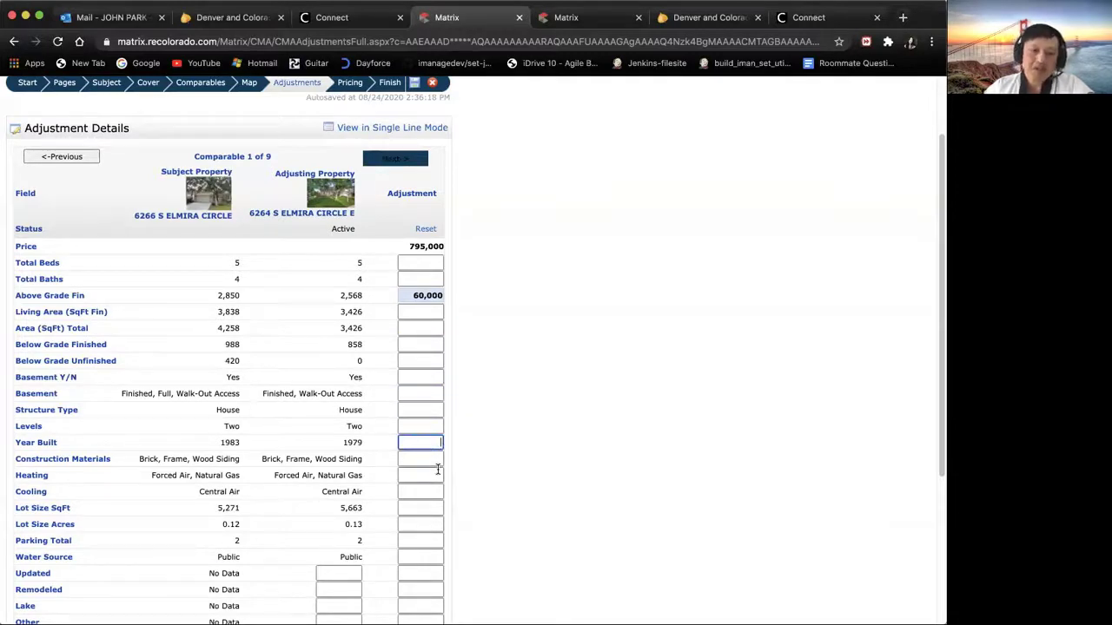
type("4000")
key("Tab")
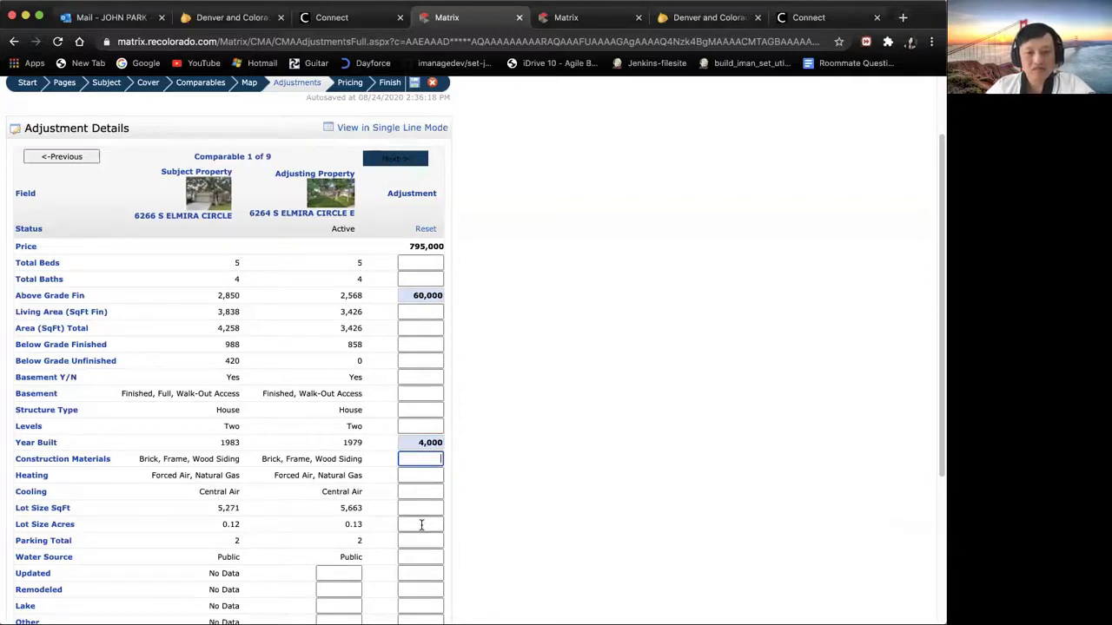
scroll(903, 347, "down", 2)
scroll(541, 391, "down", 4)
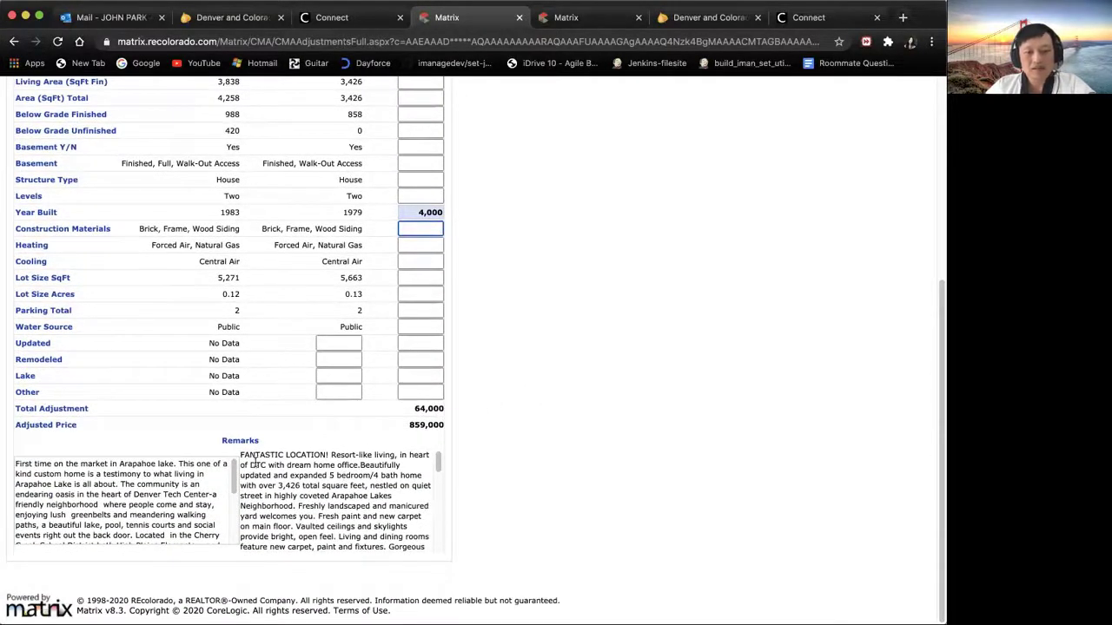
left_click_drag(439, 464, 438, 464)
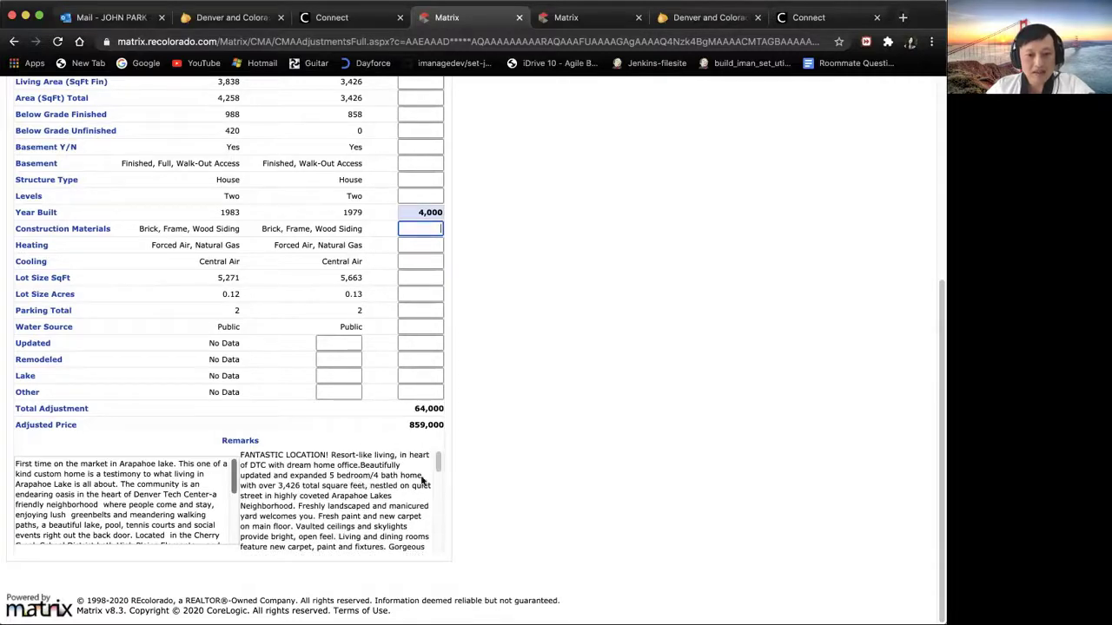
mouse_move(439, 472)
left_mouse_down()
mouse_move(444, 544)
mouse_move(442, 481)
left_mouse_up()
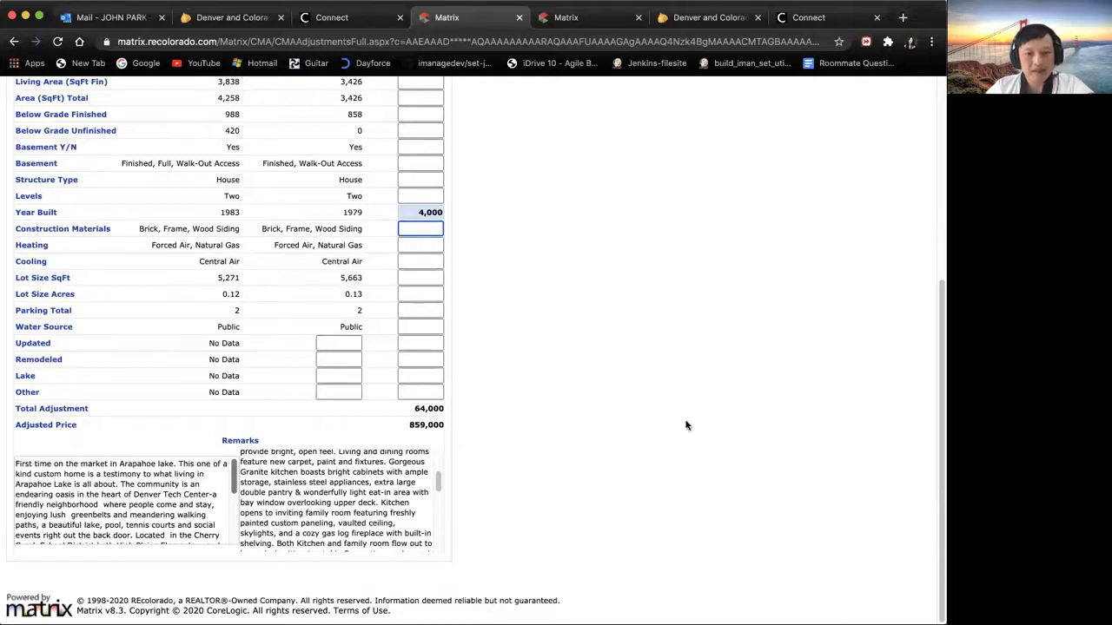
scroll(938, 348, "up", 1)
left_click_drag(938, 328, 938, 217)
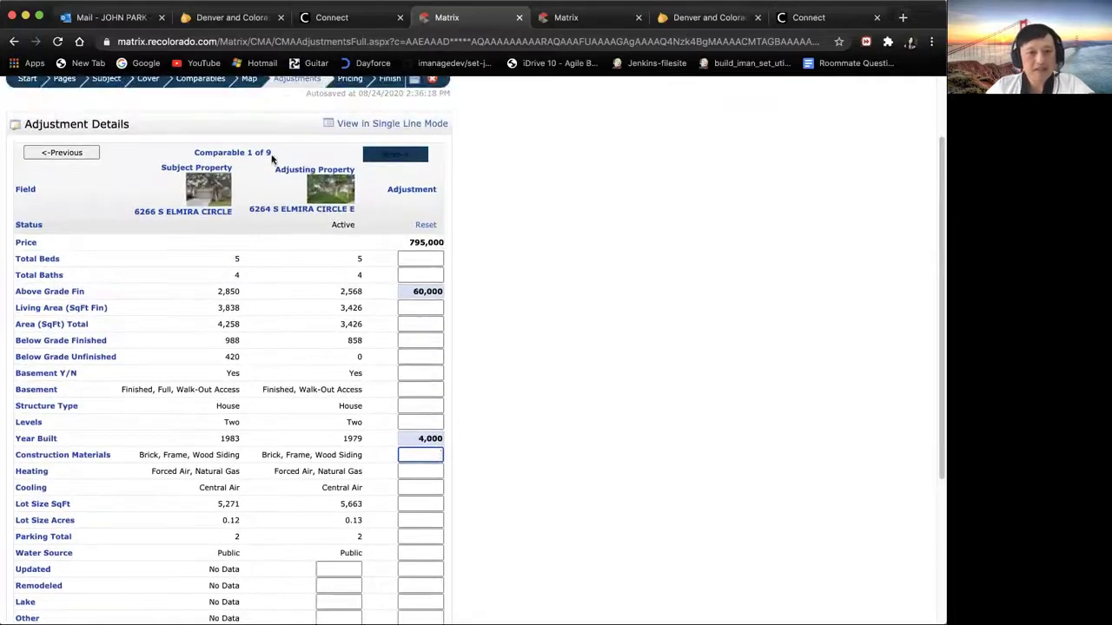
Step: On comparable 2, enter 5,000 Total Baths and 12,000 Above Grade Fin adjustments
left_click(404, 155)
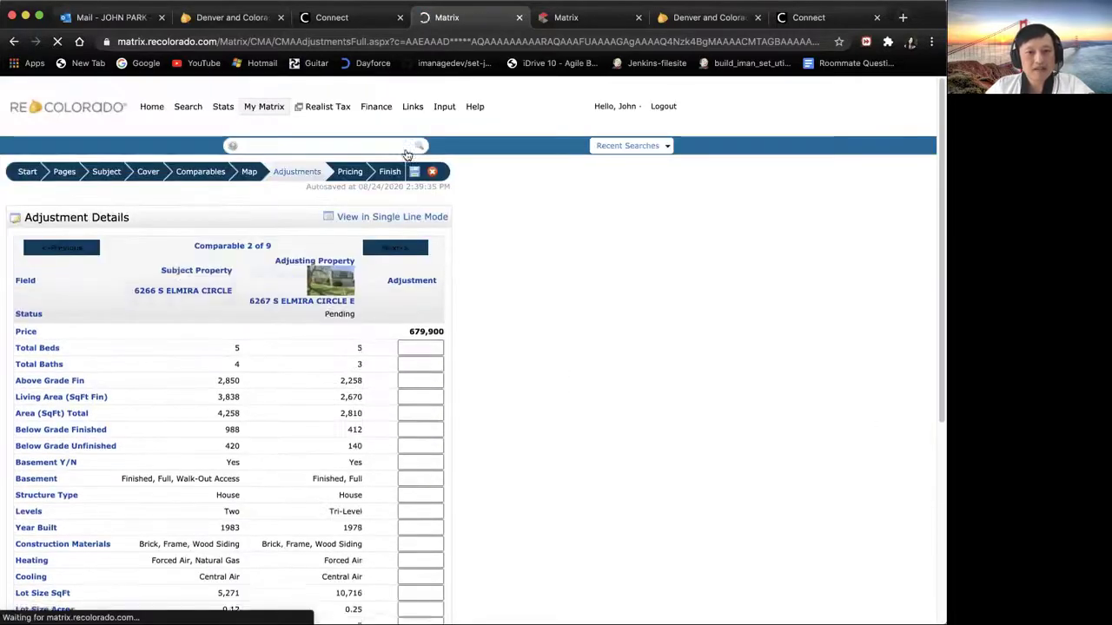
left_click_drag(938, 249, 938, 303)
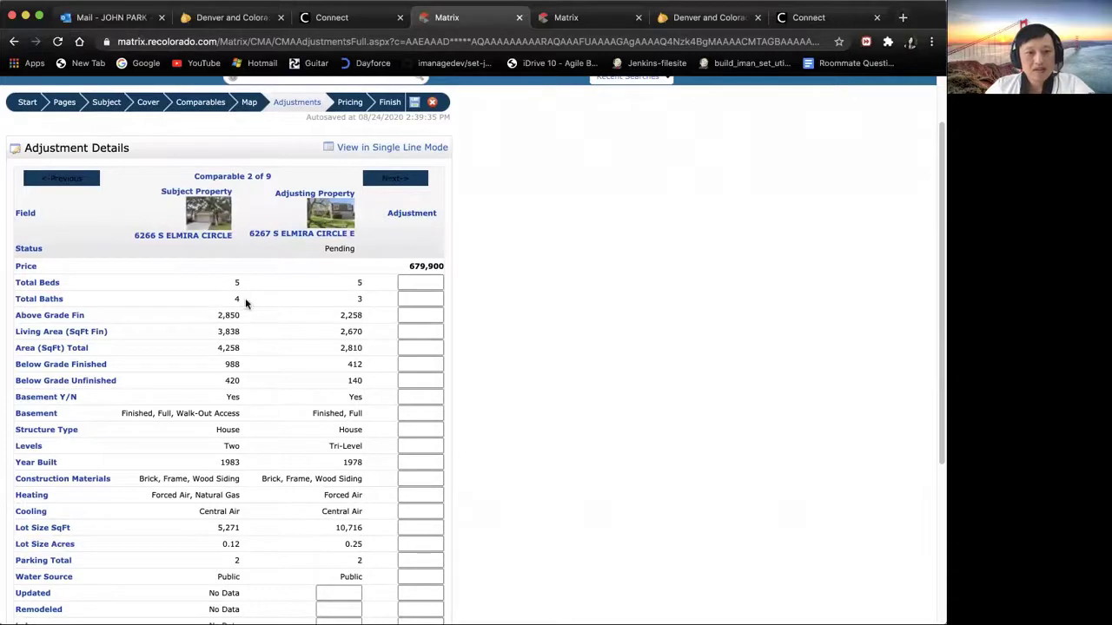
left_click(405, 298)
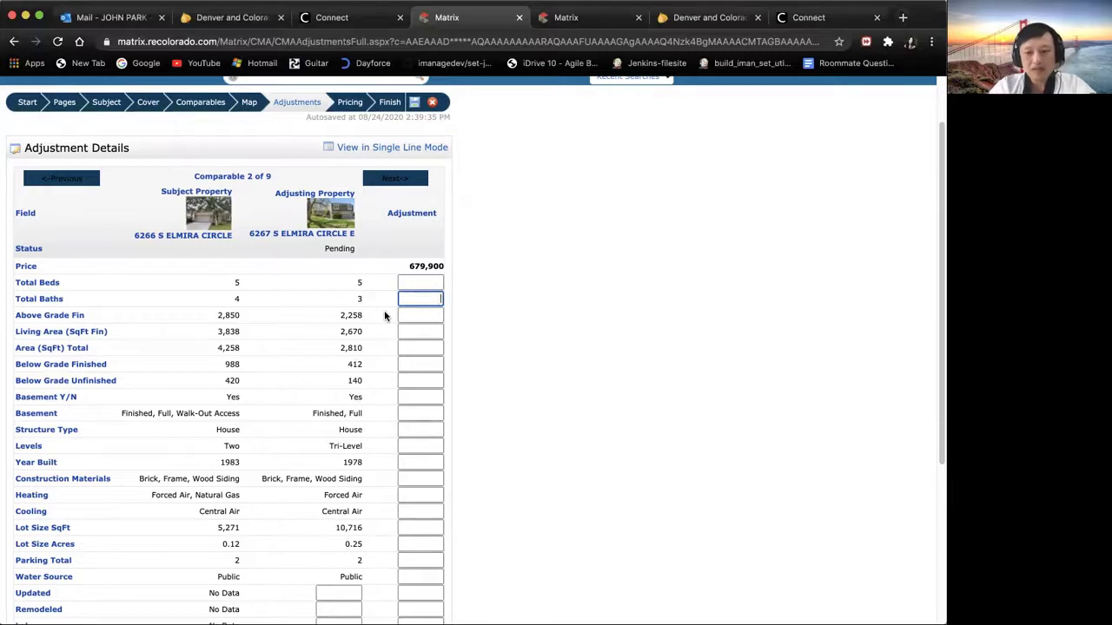
type("5000")
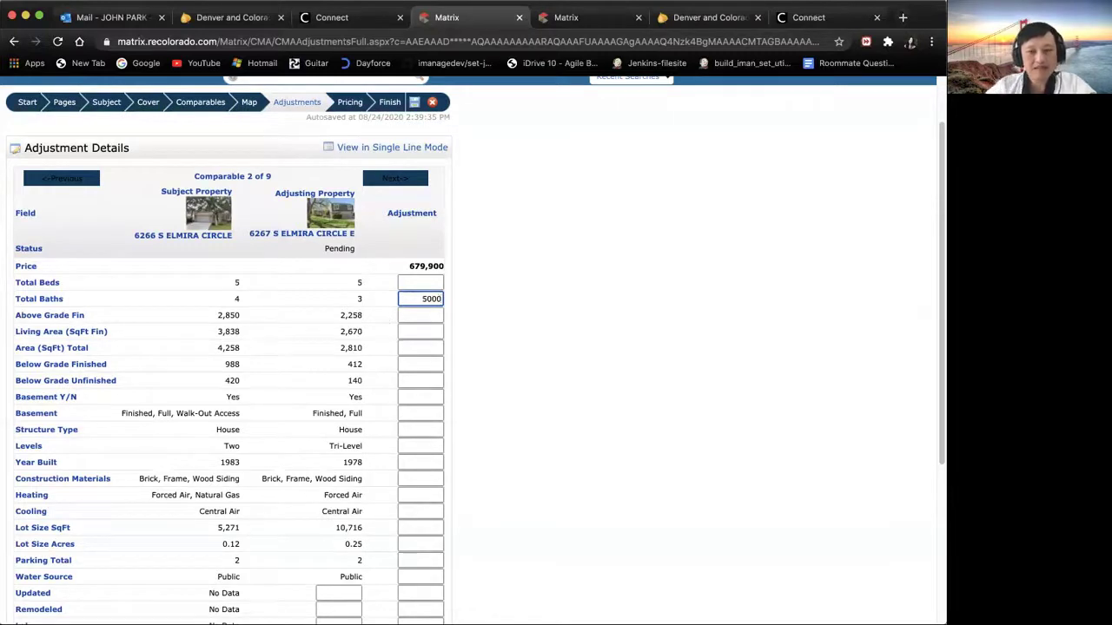
left_click(413, 318)
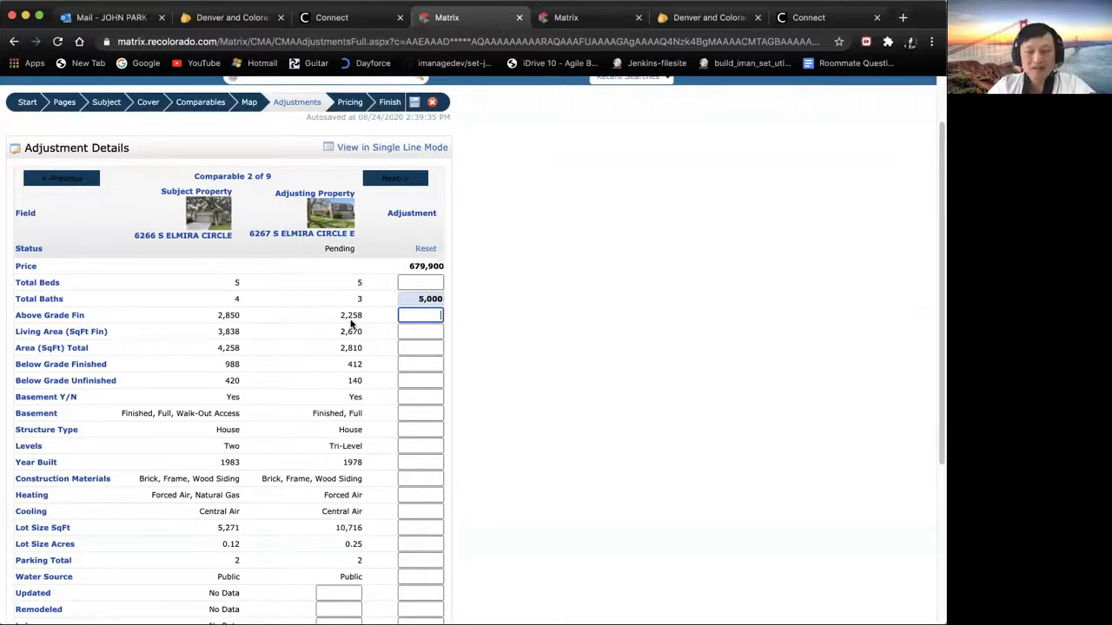
type("120")
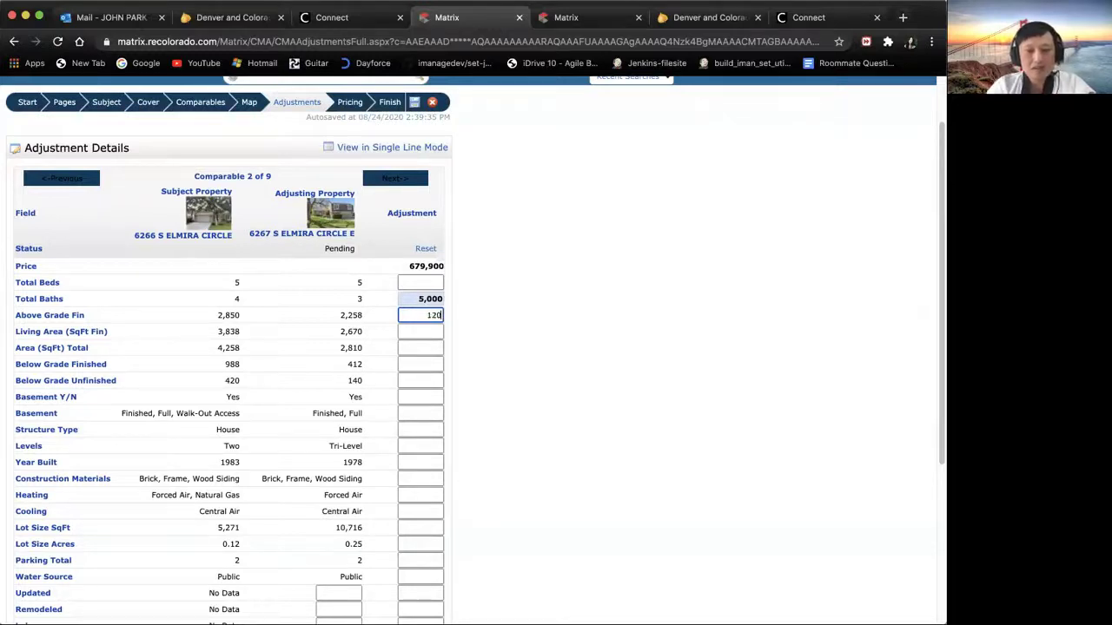
type("00")
key("Return")
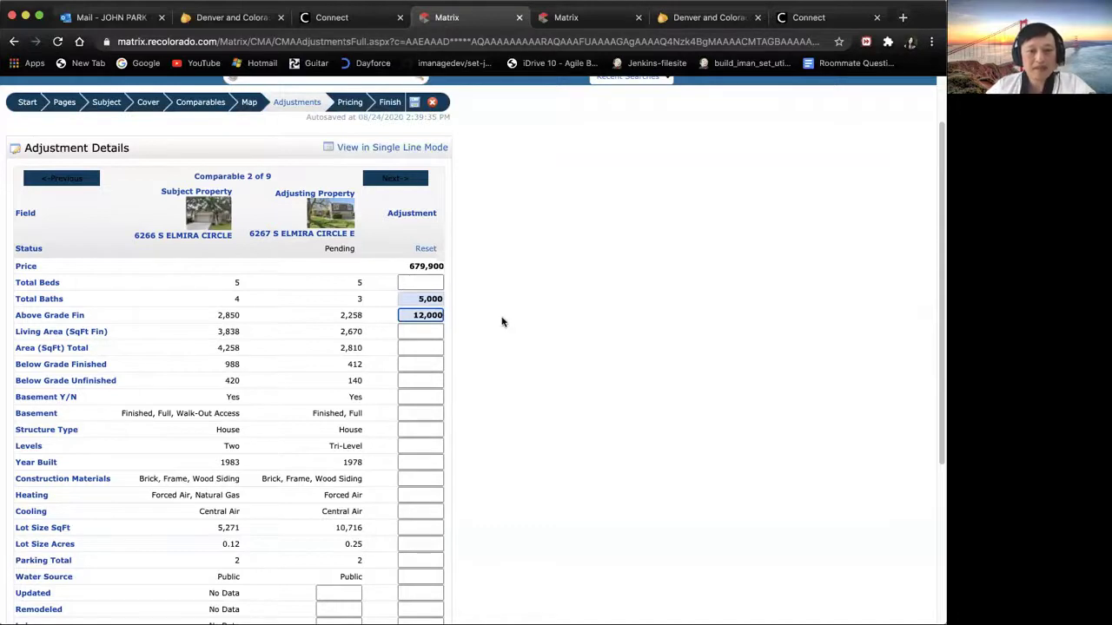
Step: Add 80,000 Below Grade Finished and 5,000 Year Built adjustments, reaching 781,900
left_click(429, 333)
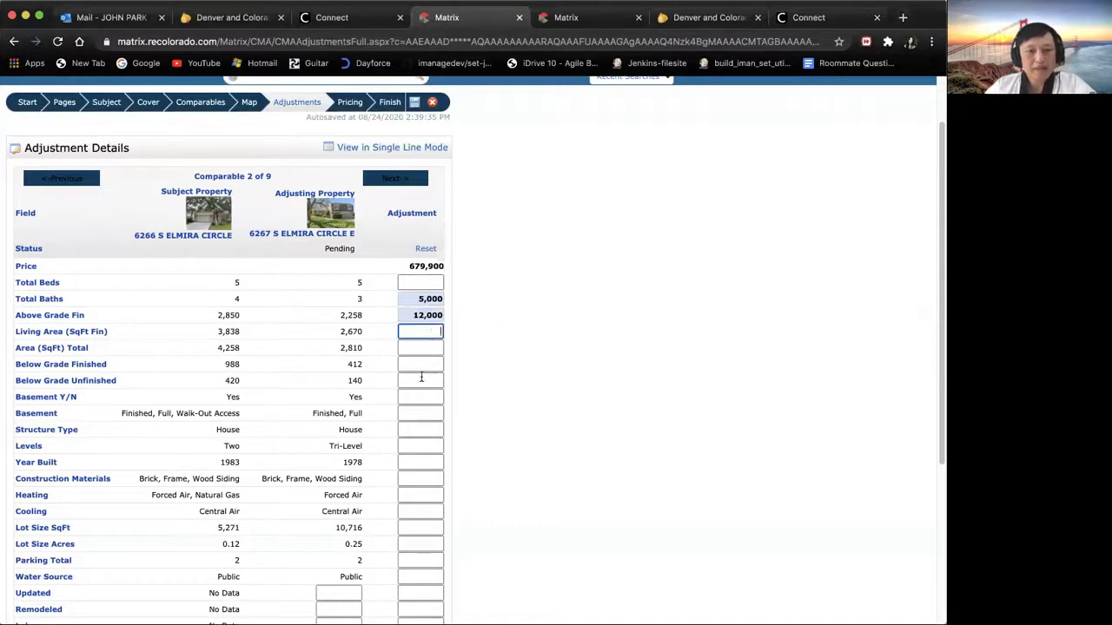
left_click(423, 364)
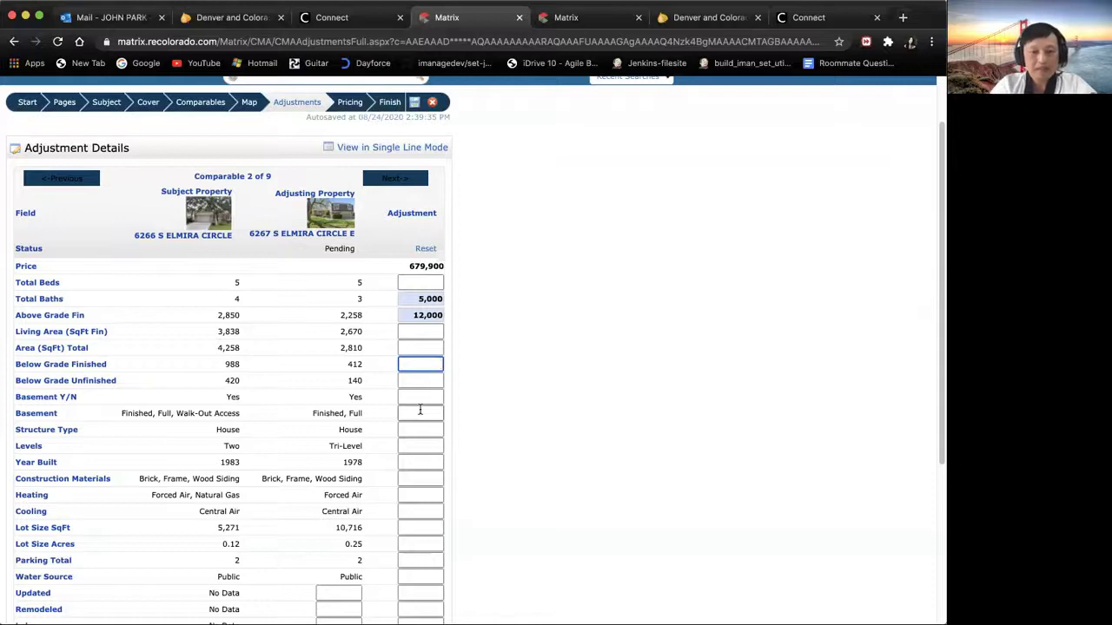
type("80000")
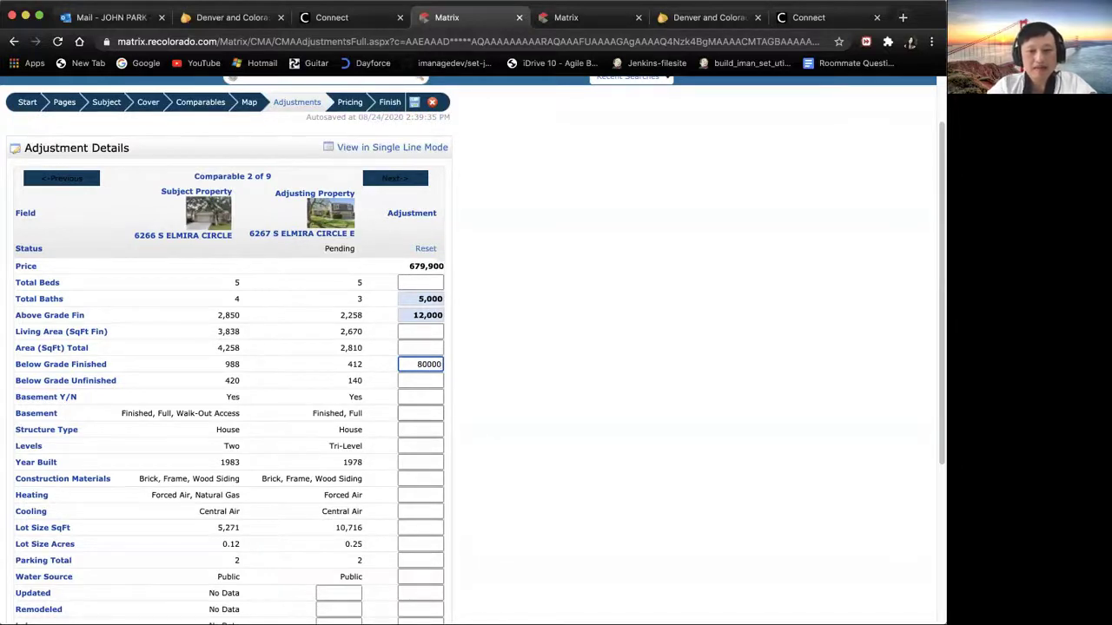
key("Return")
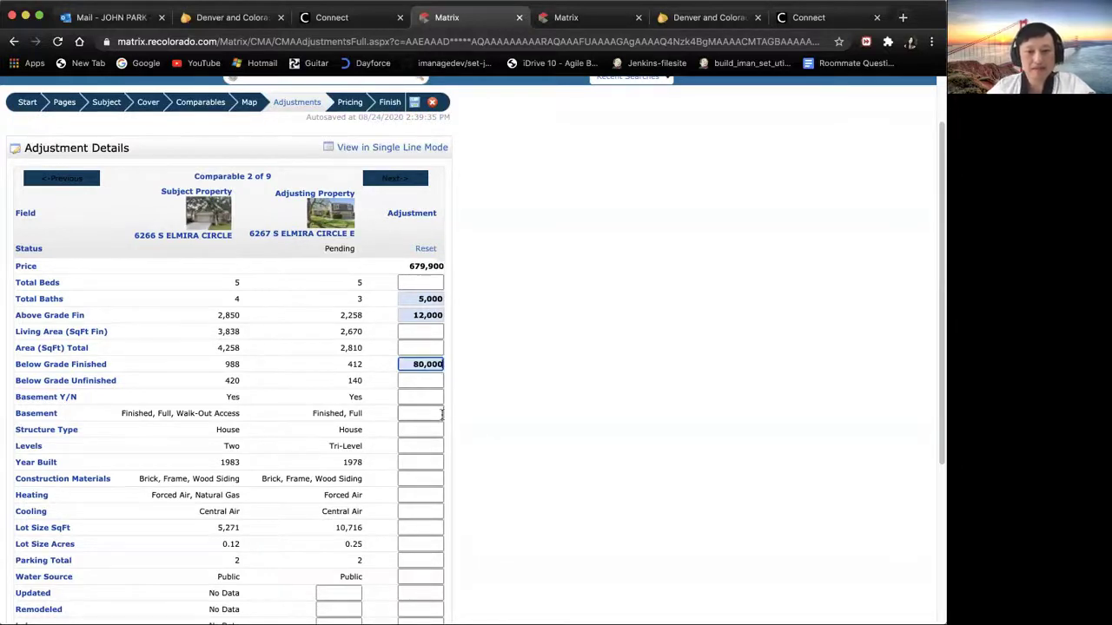
left_click_drag(937, 294, 929, 408)
left_click(410, 292)
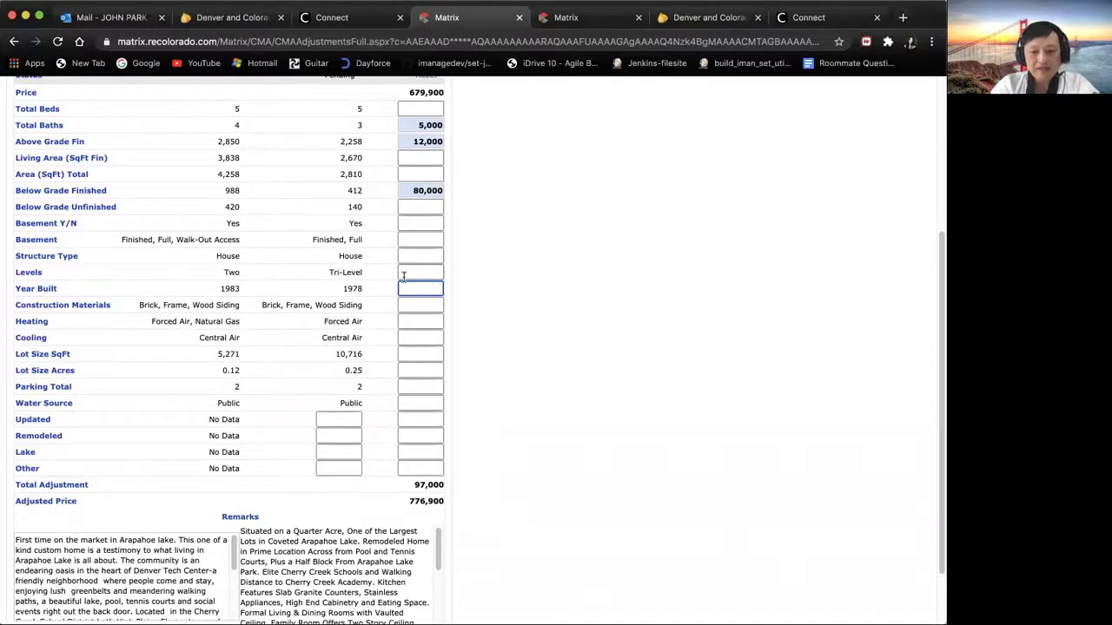
type("5000")
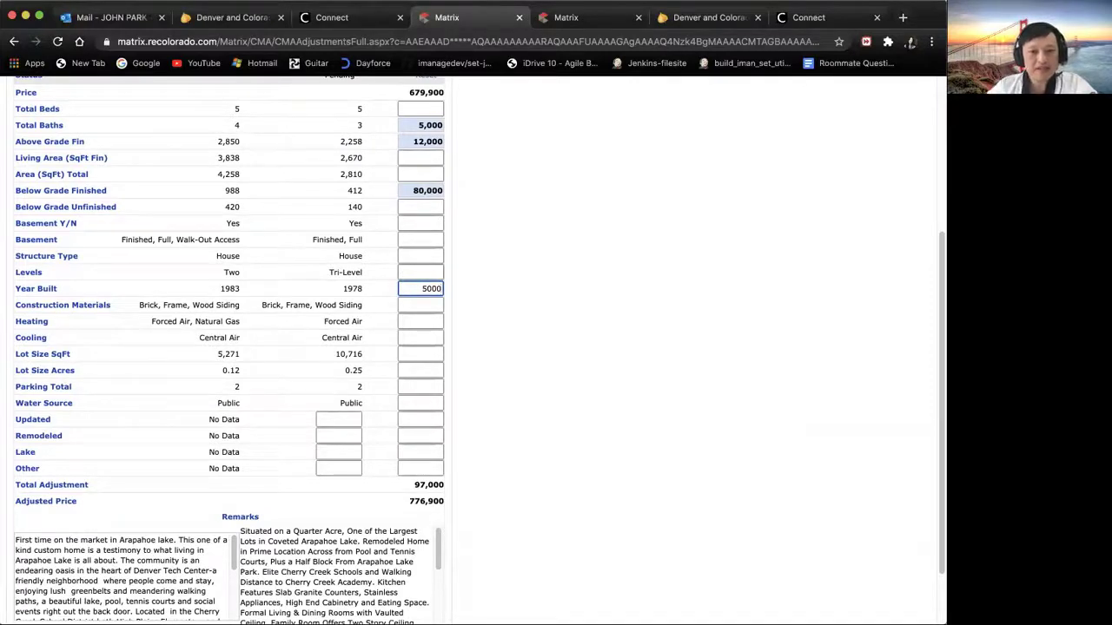
key("Return")
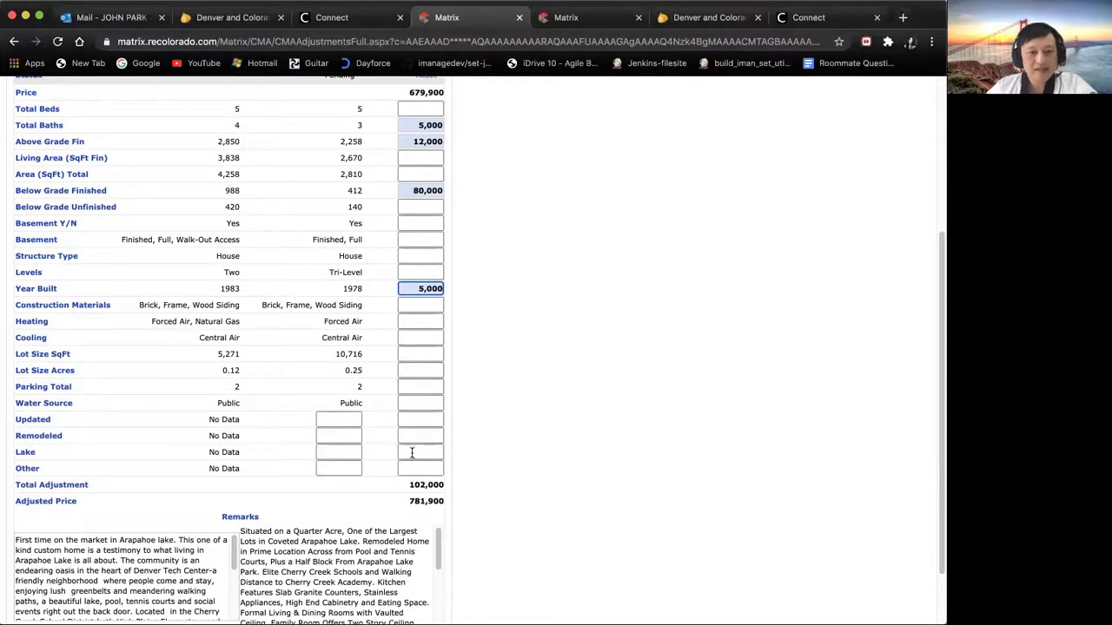
left_click_drag(367, 355, 335, 356)
left_click_drag(243, 356, 214, 358)
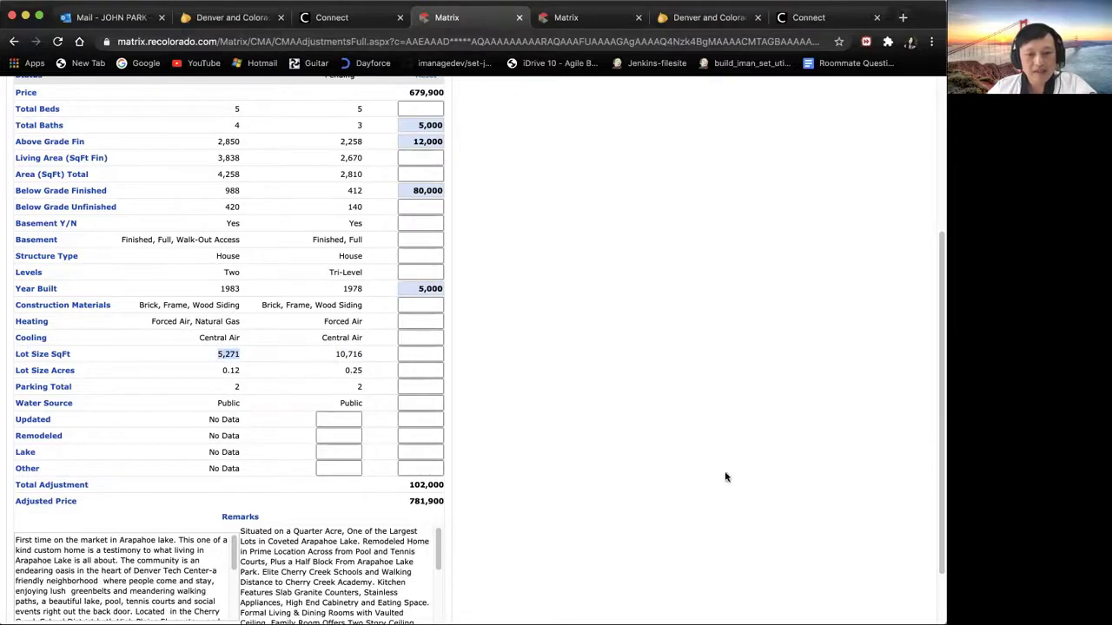
scroll(937, 365, "down", 2)
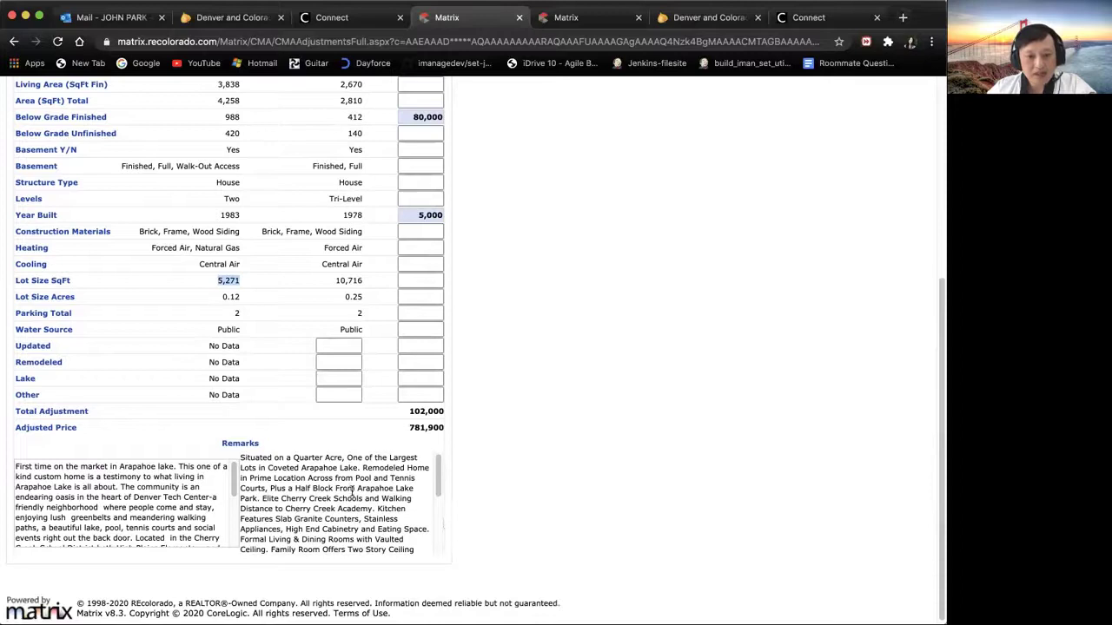
Step: Give comparable 2 a 50,000 Lake adjustment, raising its adjusted price to 831,900
left_click_drag(249, 479, 411, 482)
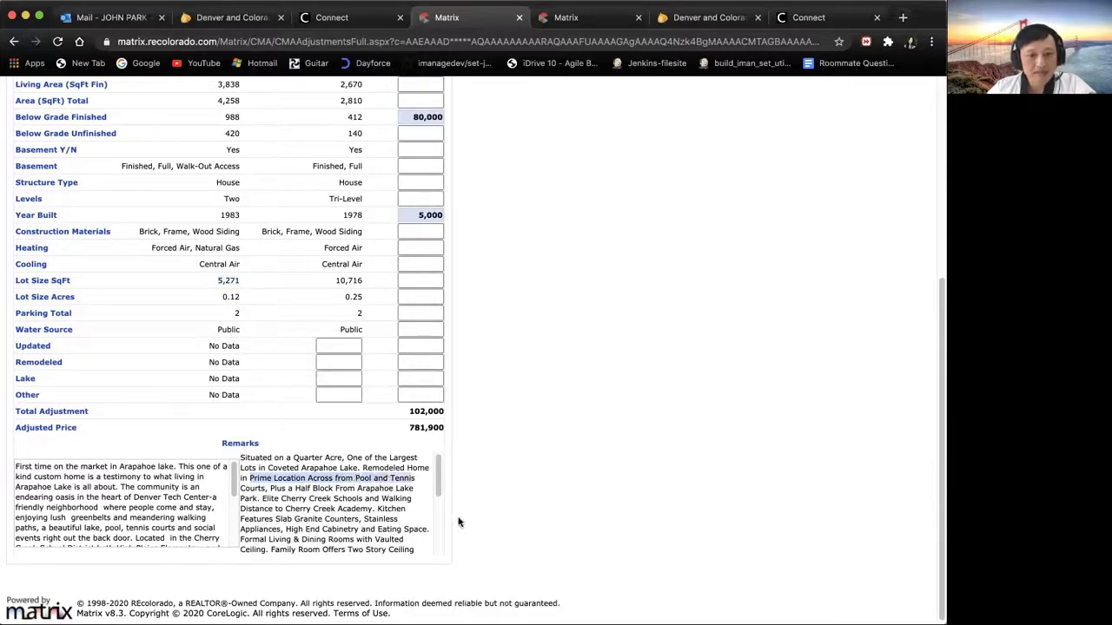
scroll(441, 487, "down", 2)
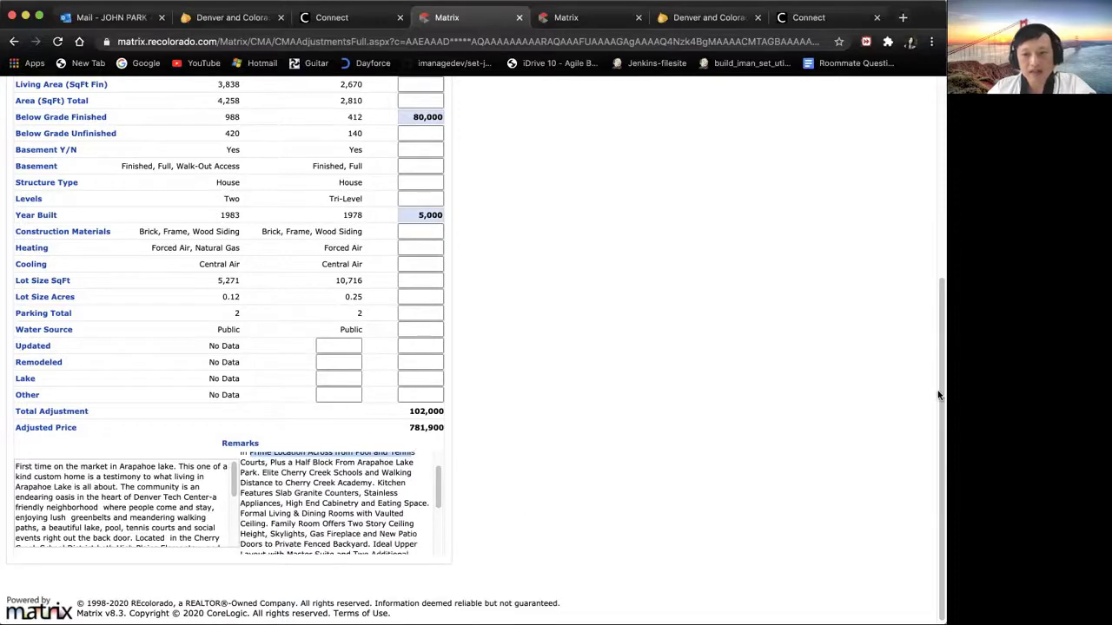
scroll(938, 395, "up", 3)
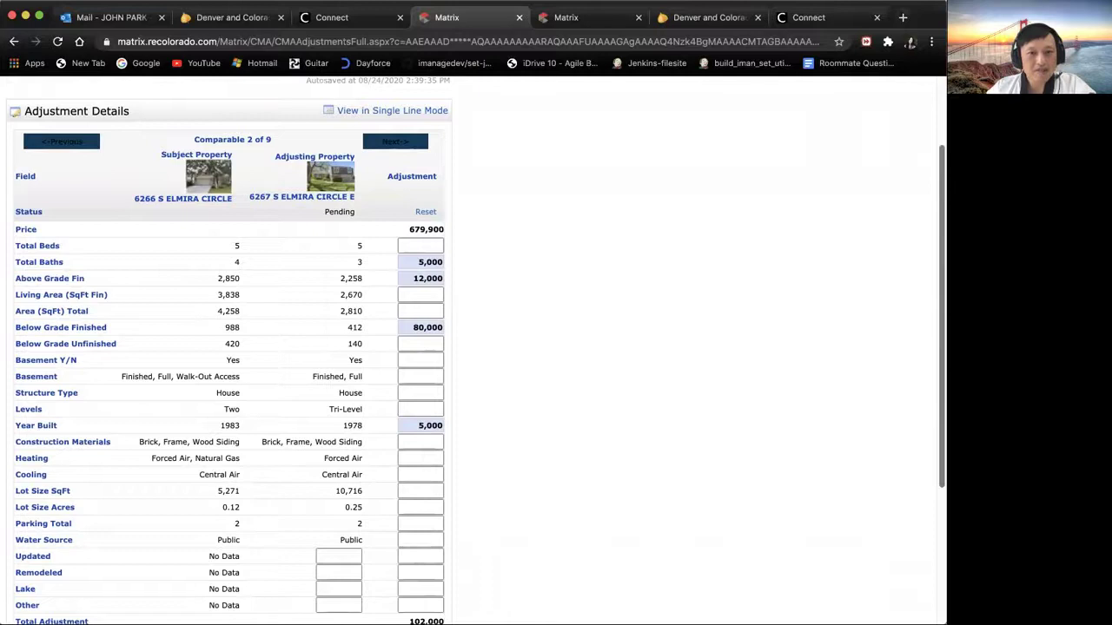
scroll(475, 351, "down", 2)
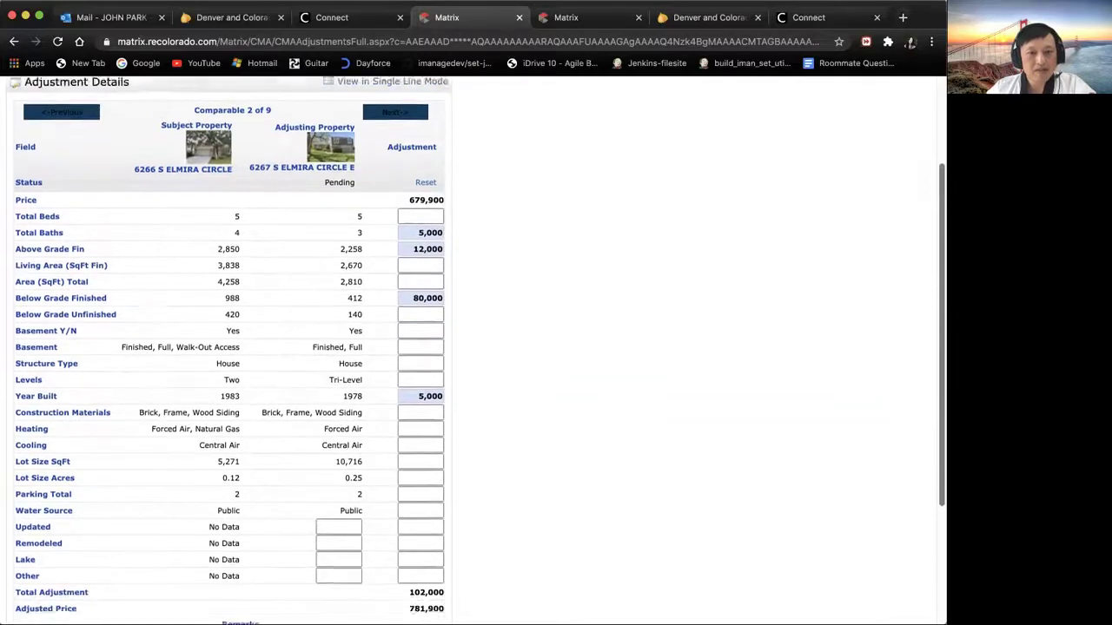
scroll(475, 351, "down", 3)
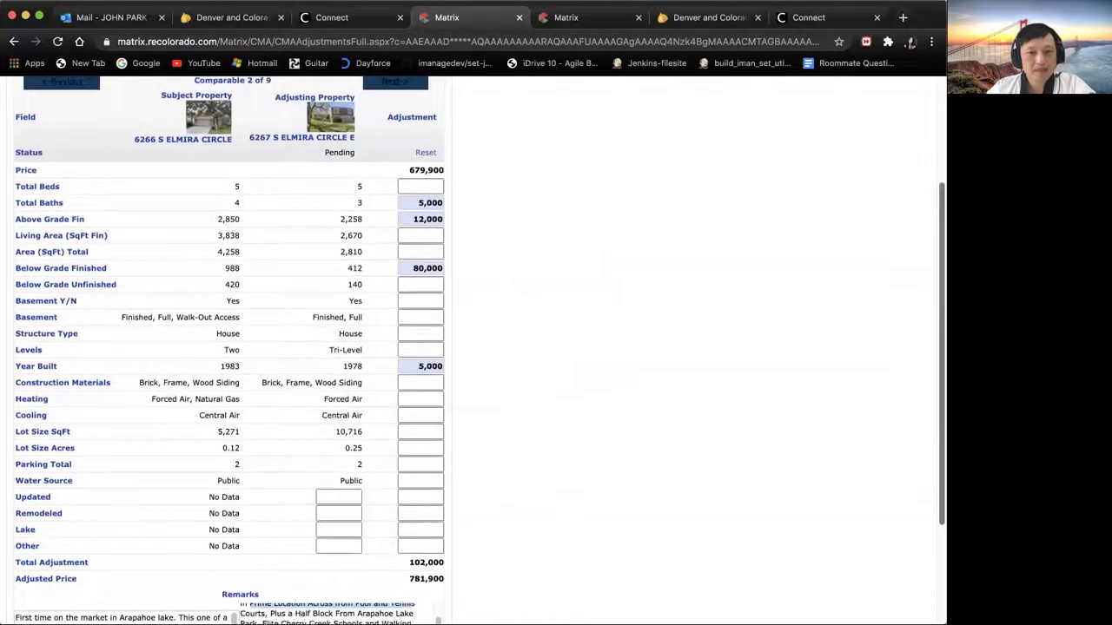
scroll(526, 440, "down", 1)
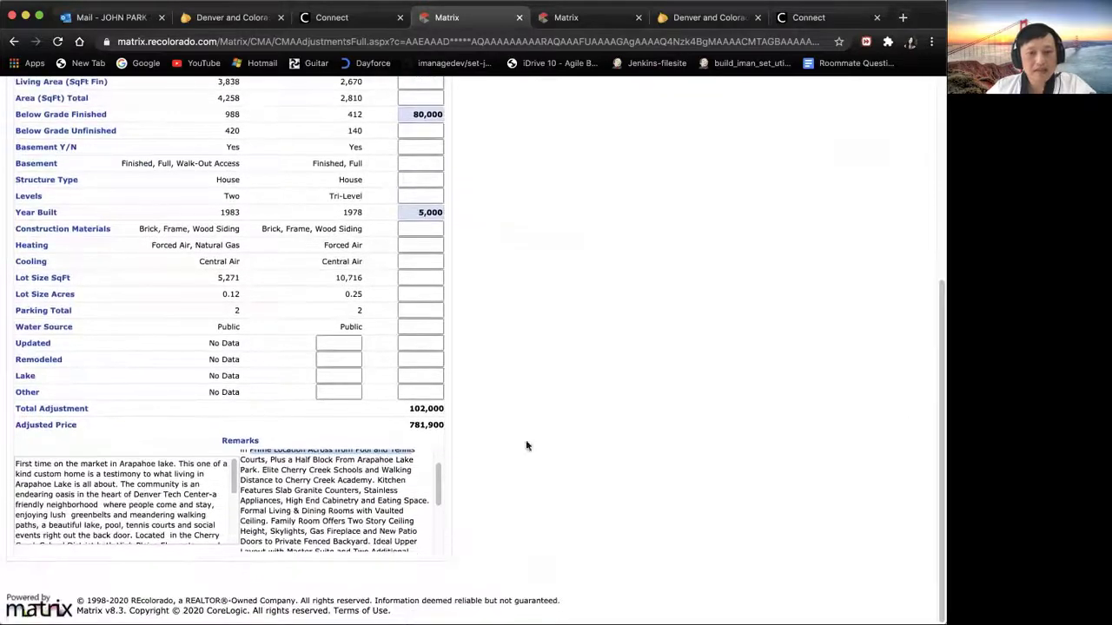
left_click_drag(438, 491, 438, 488)
scroll(438, 488, "up", 1)
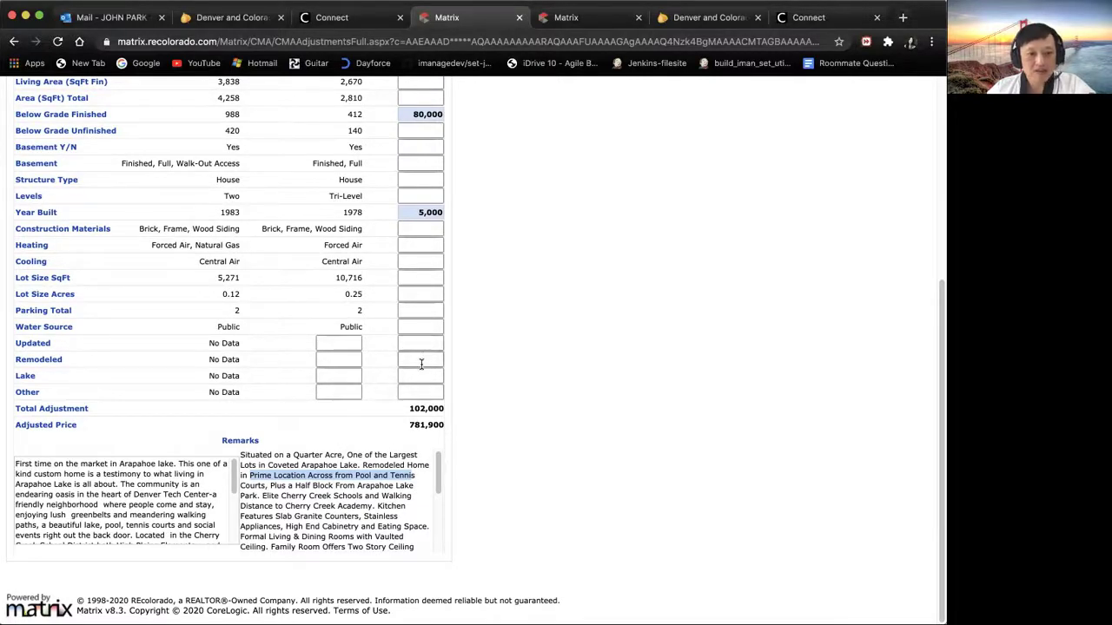
left_click(420, 375)
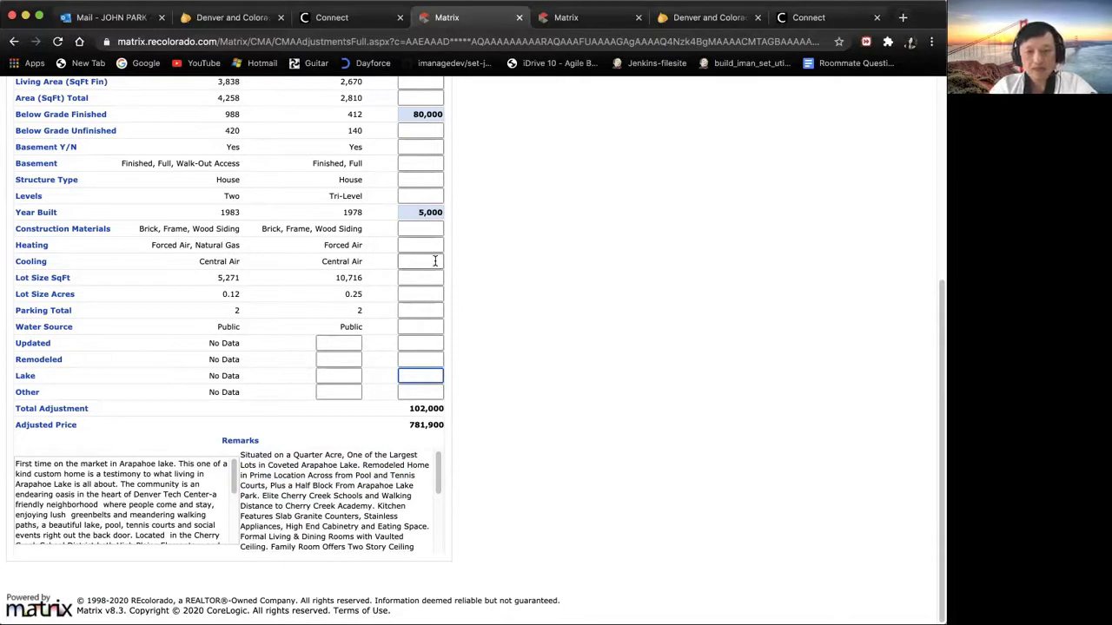
type("50000")
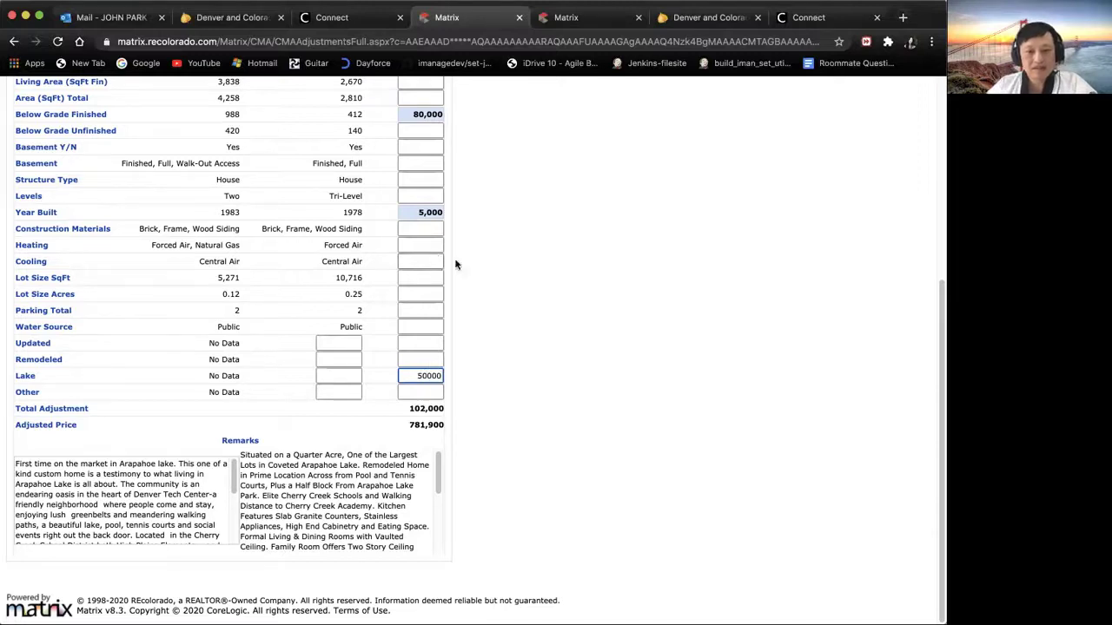
left_click(423, 360)
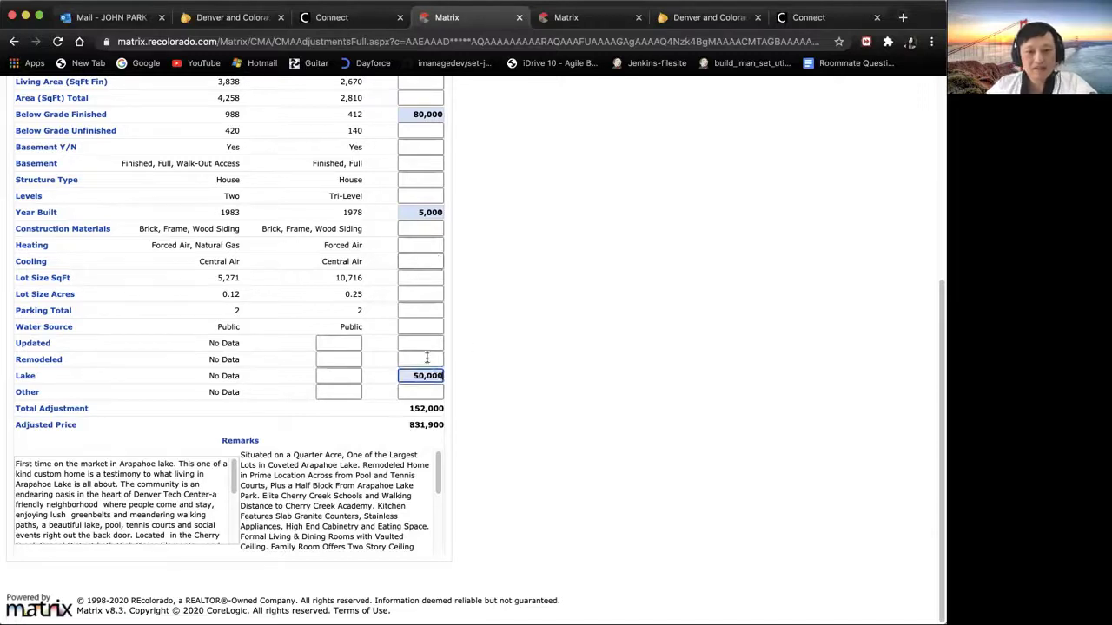
left_click_drag(940, 345, 935, 186)
left_click(390, 152)
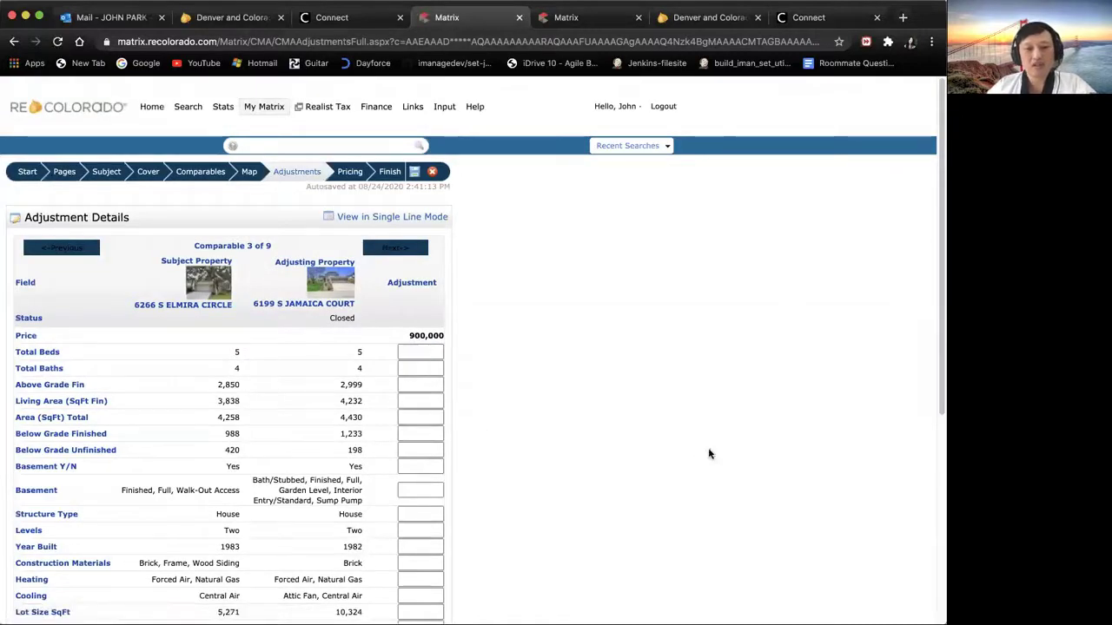
left_click_drag(940, 320, 930, 290)
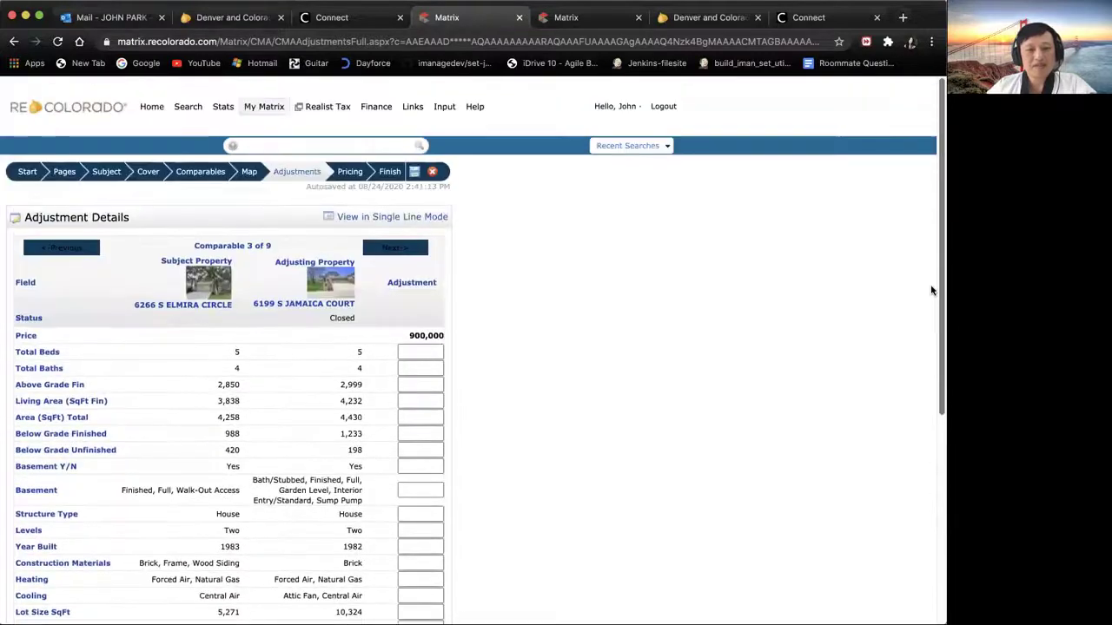
Step: Open the Pricing step showing median 831,900, average 806,878 and suggested 865,056
left_click(348, 176)
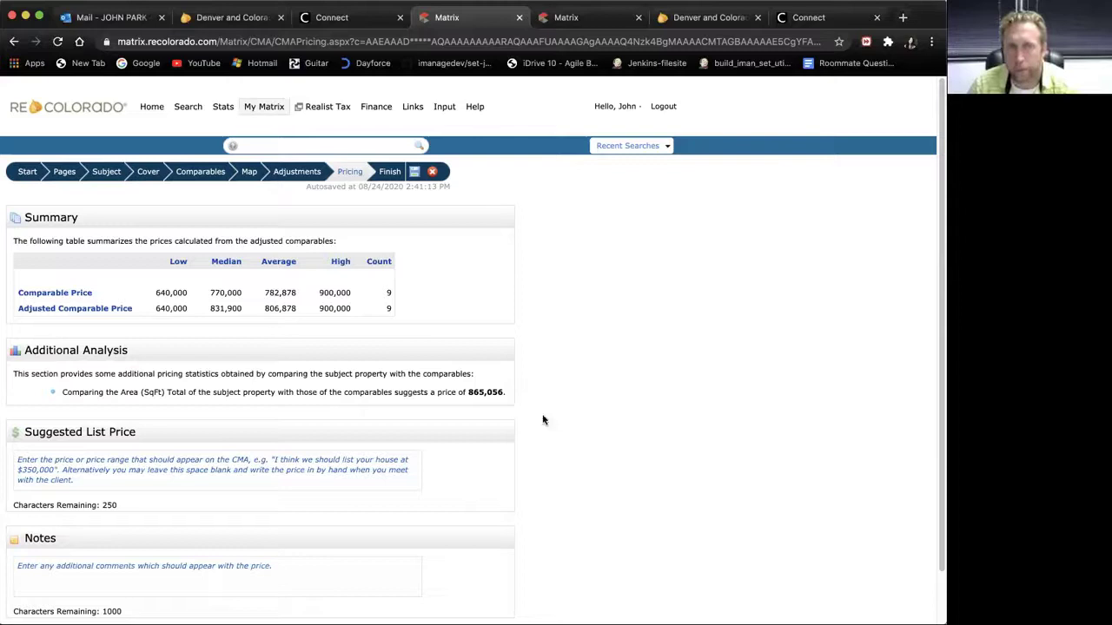
left_click_drag(940, 311, 940, 382)
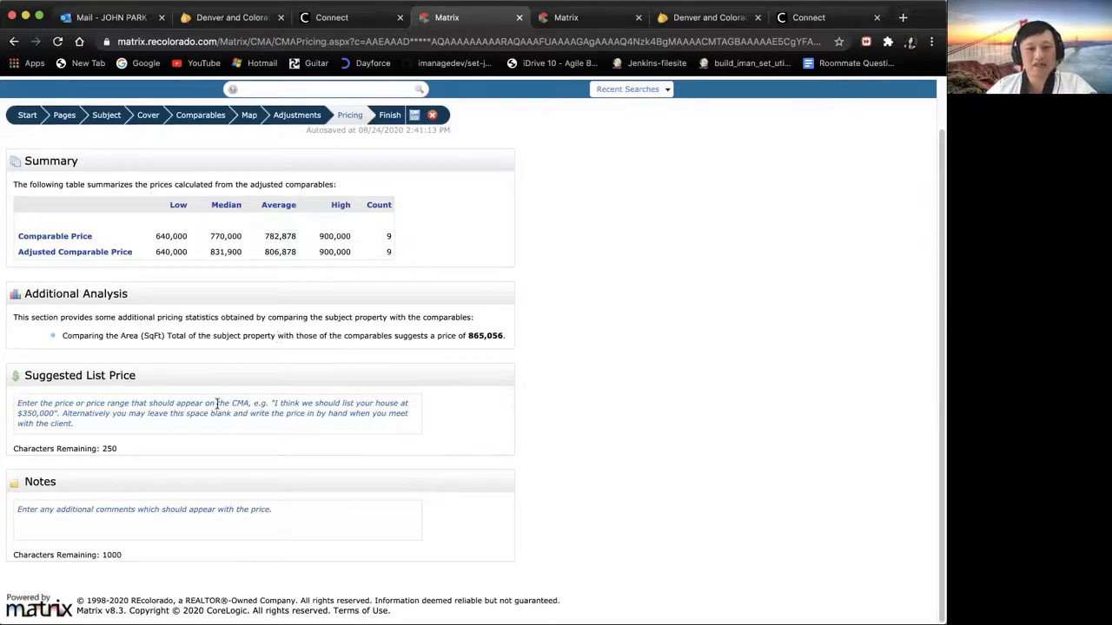
Step: Write a note: this is a CMA, not an appraisal, just a professional value opinion
left_click(251, 514)
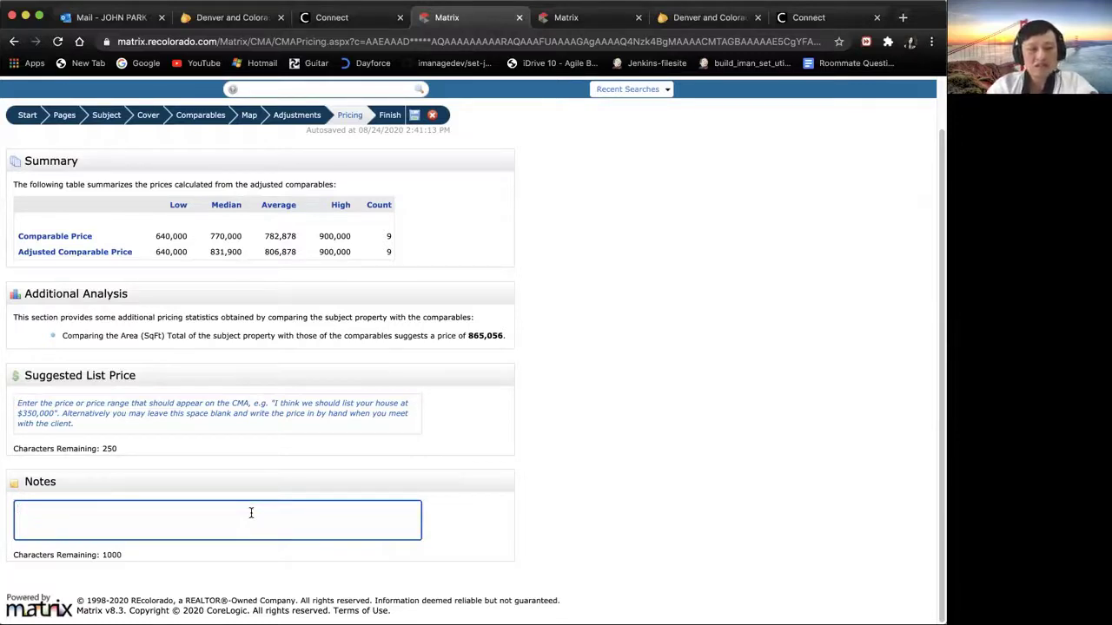
type("This ")
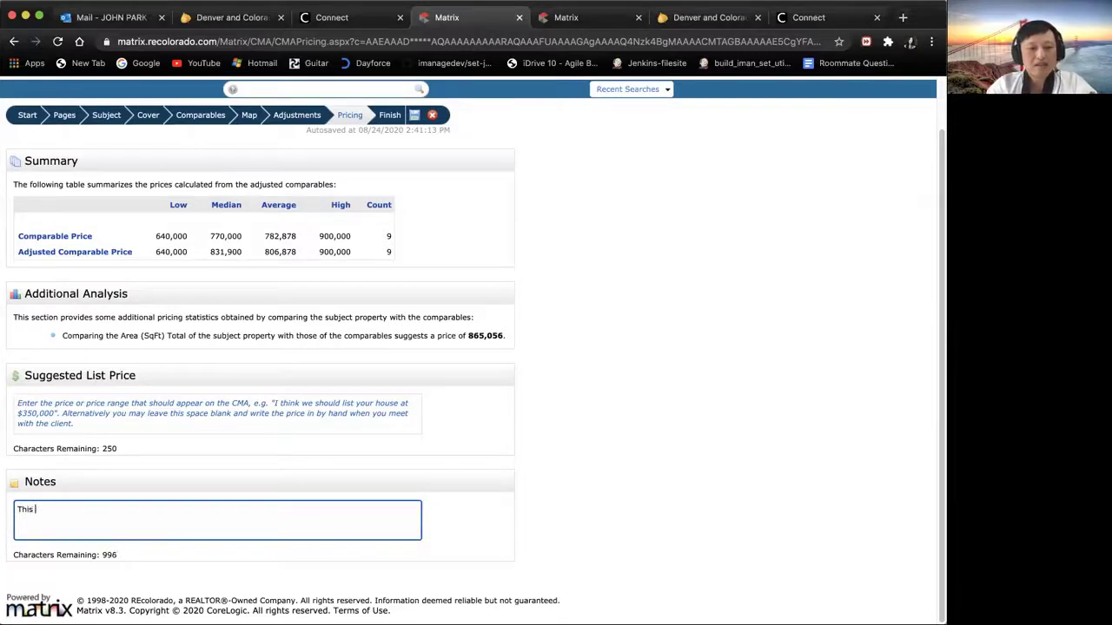
type("is a CMA ")
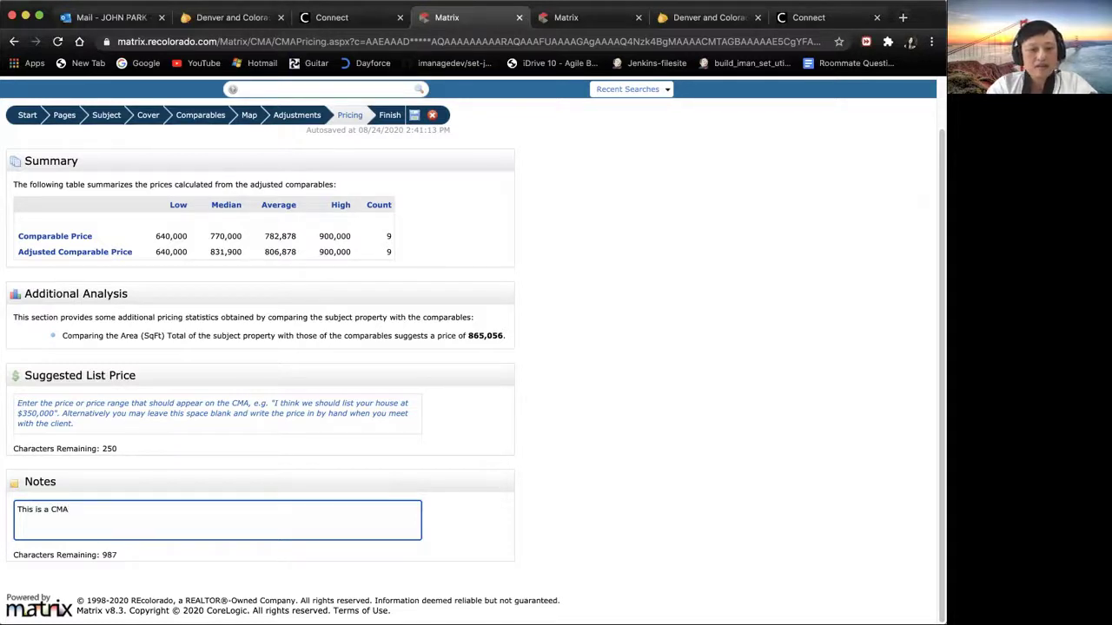
type("(Comparative Marke")
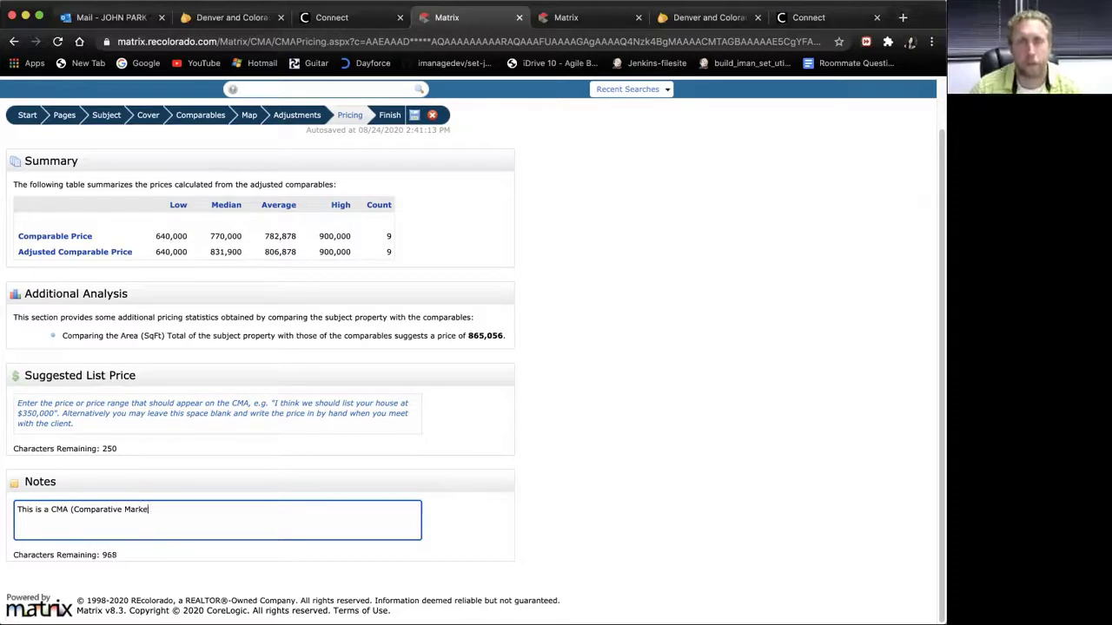
type("t Analy")
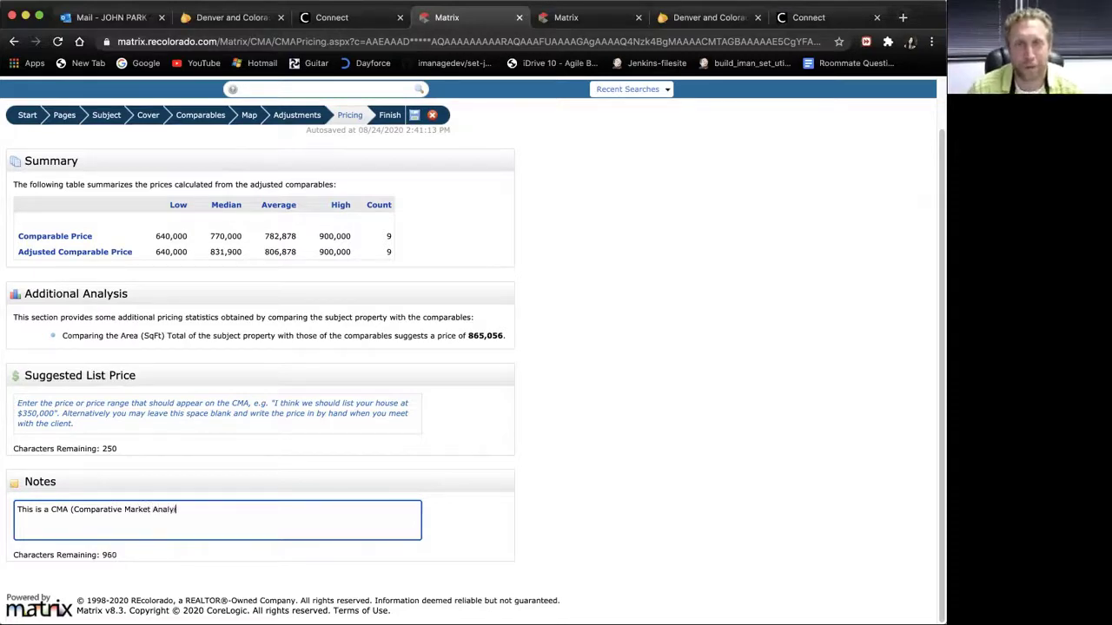
type("sis). Thi")
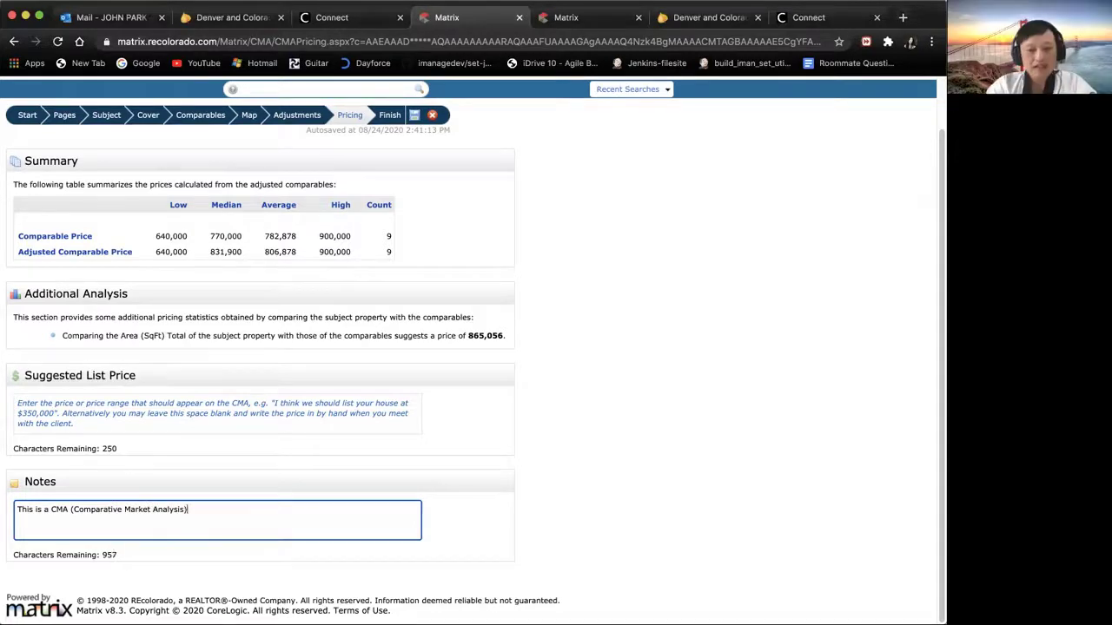
type("s is no")
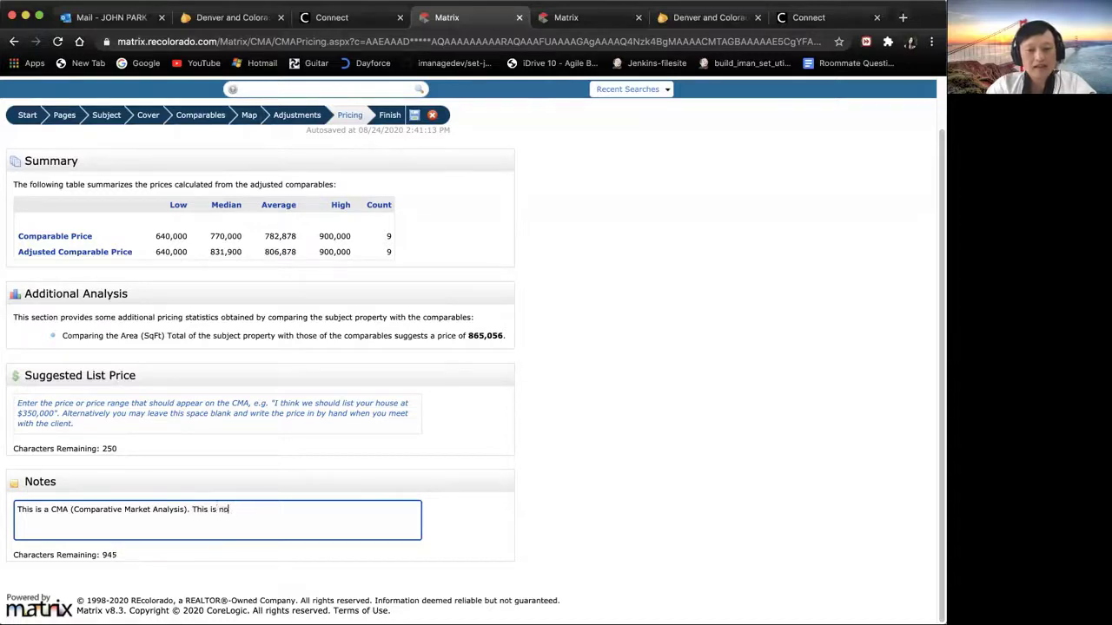
type("t an appraisal. This is just an")
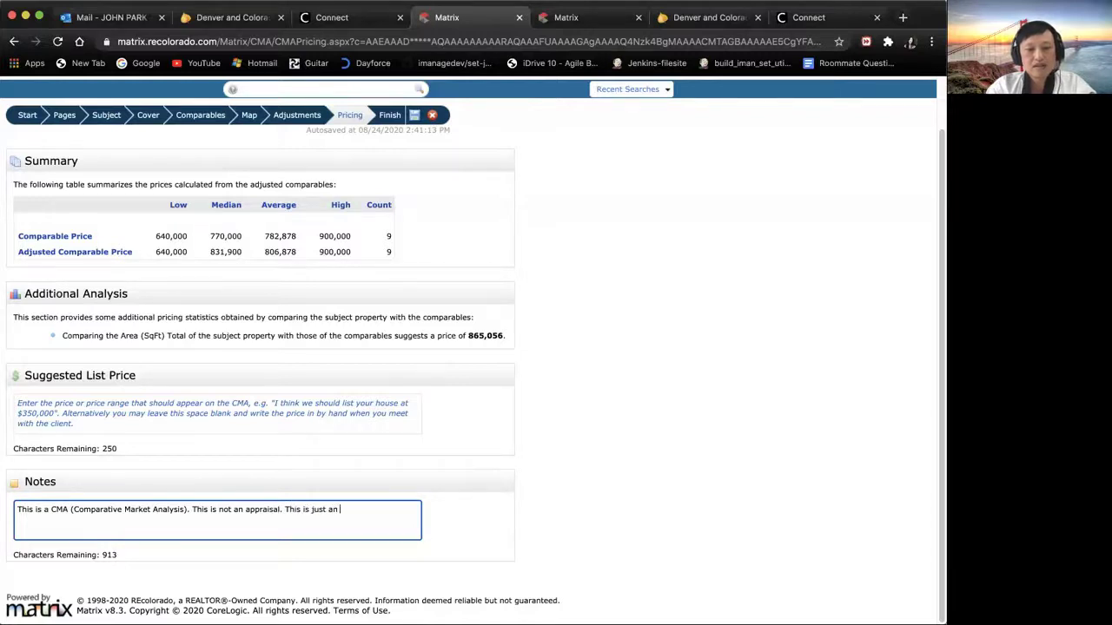
key("BackSpace")
key("BackSpace")
type("prof")
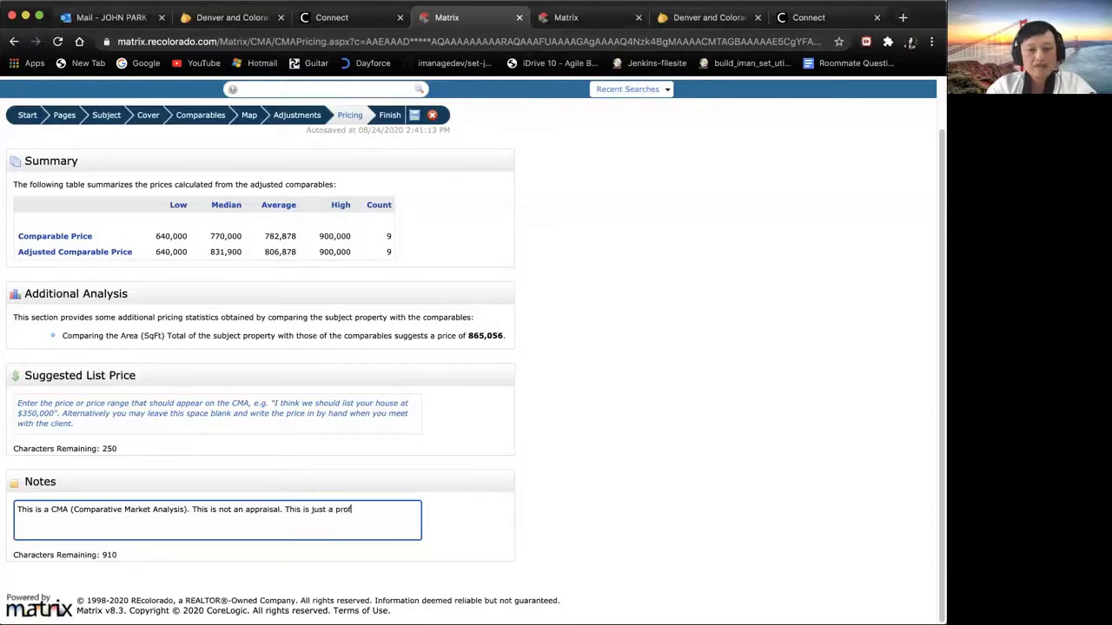
type("essional ")
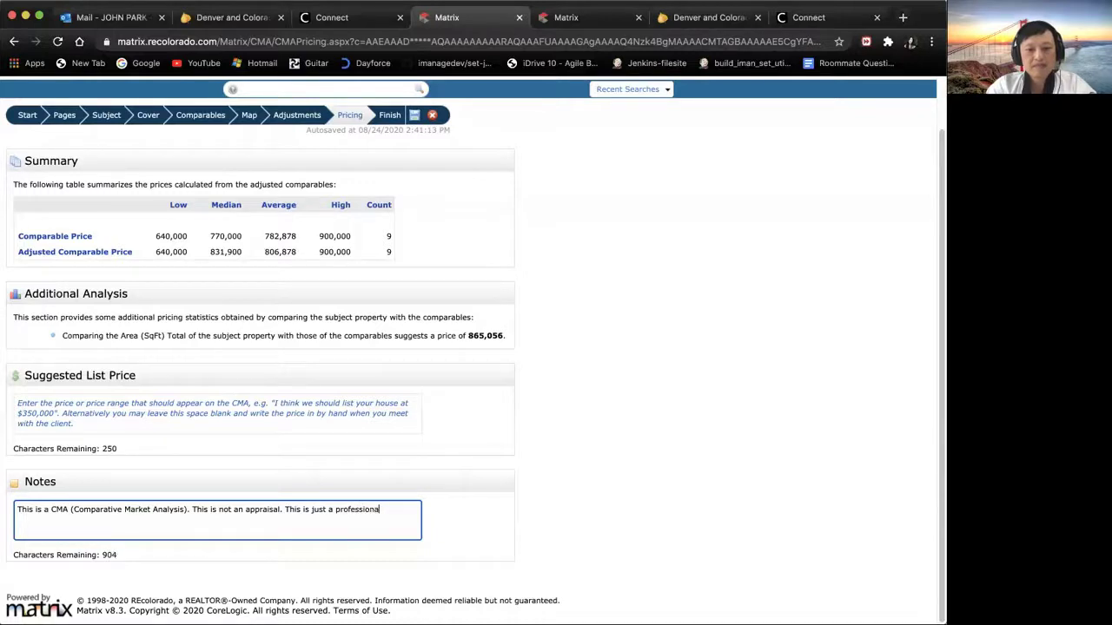
type("value opinion")
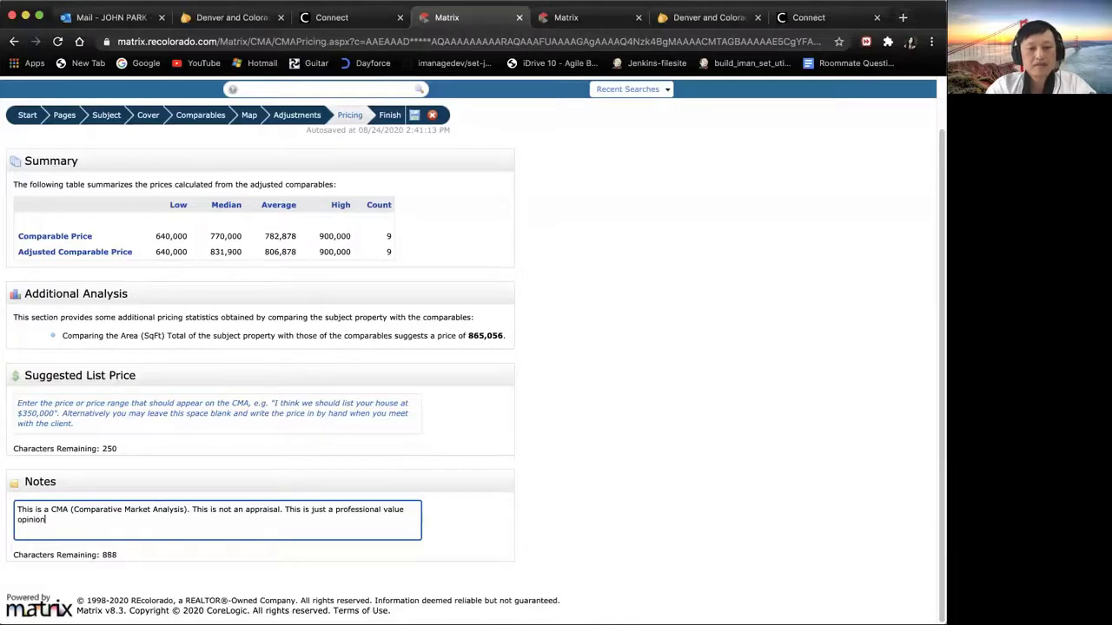
type(".")
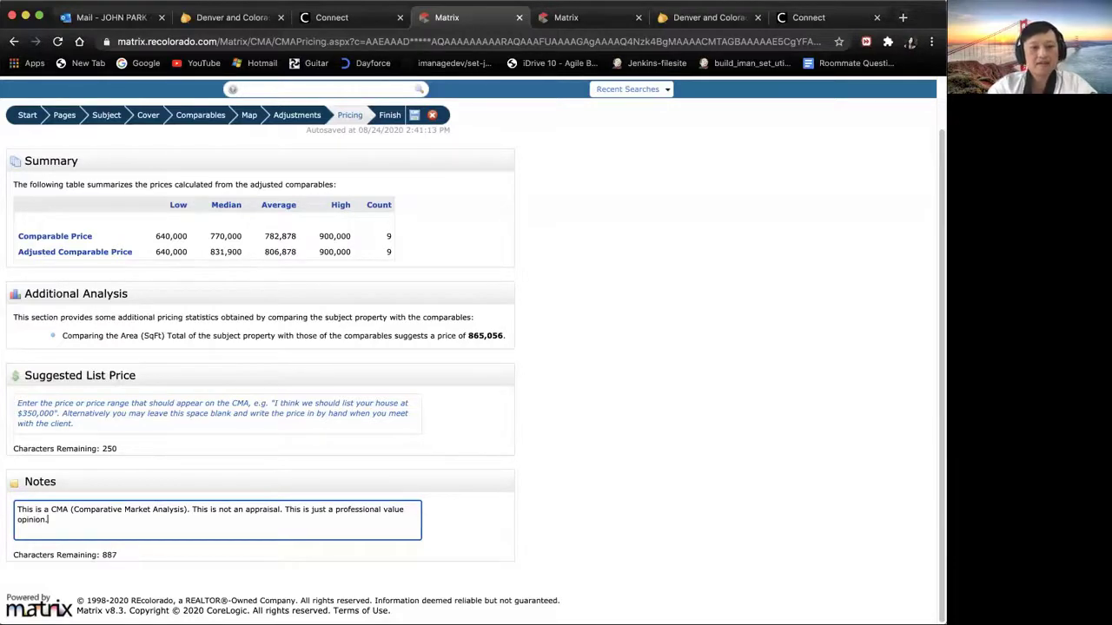
left_click(132, 407)
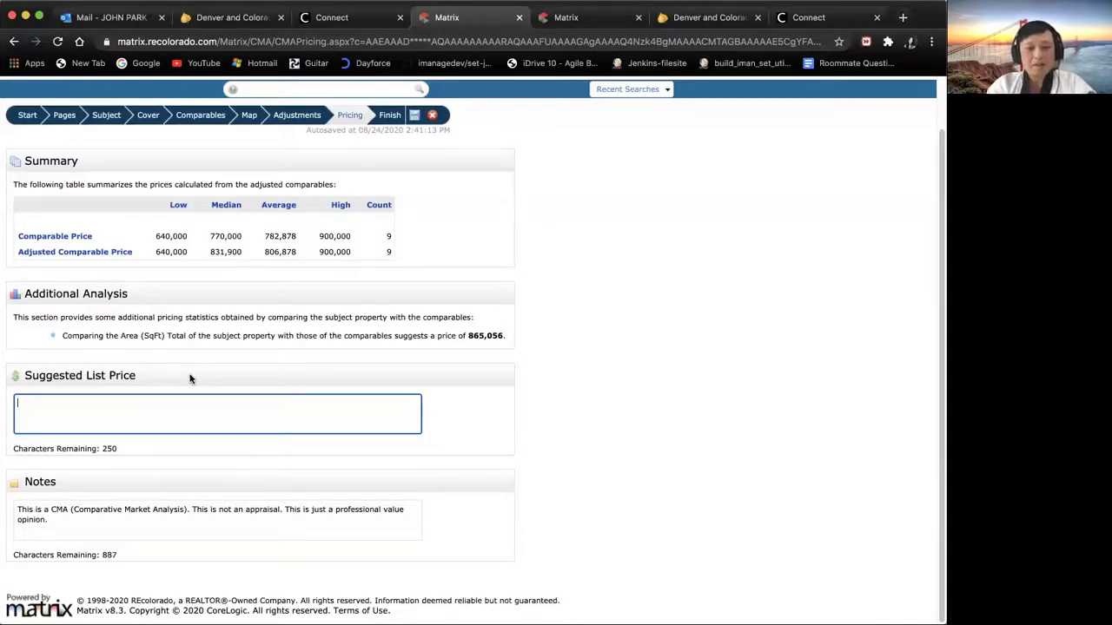
Step: Enter 'My suggested list price is $900,000.' and advance to the Finish step
type("My sug")
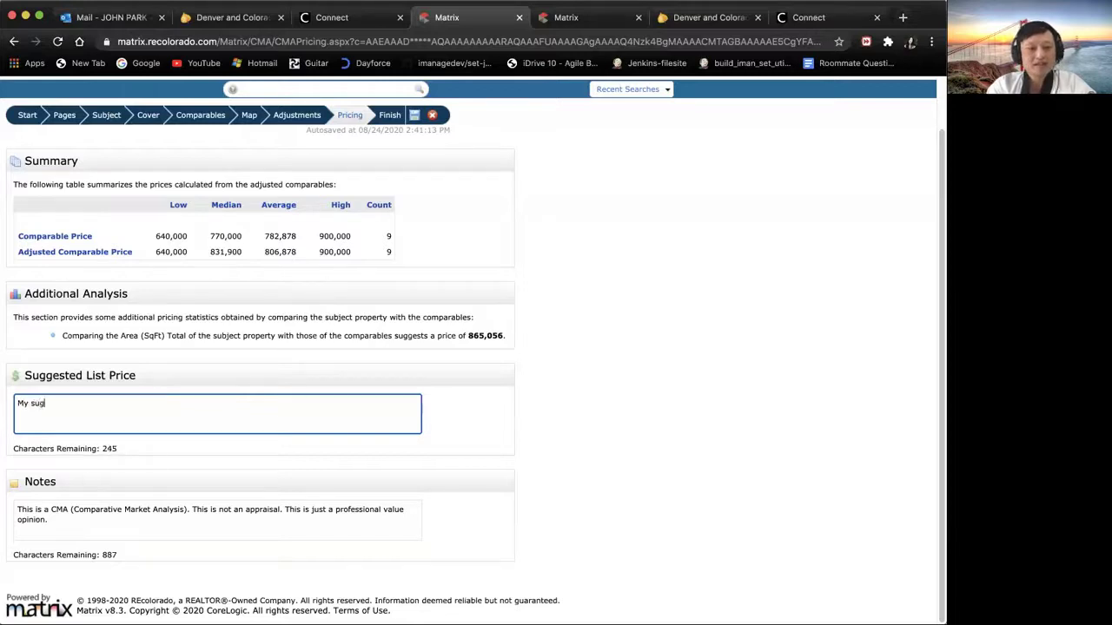
type("geste")
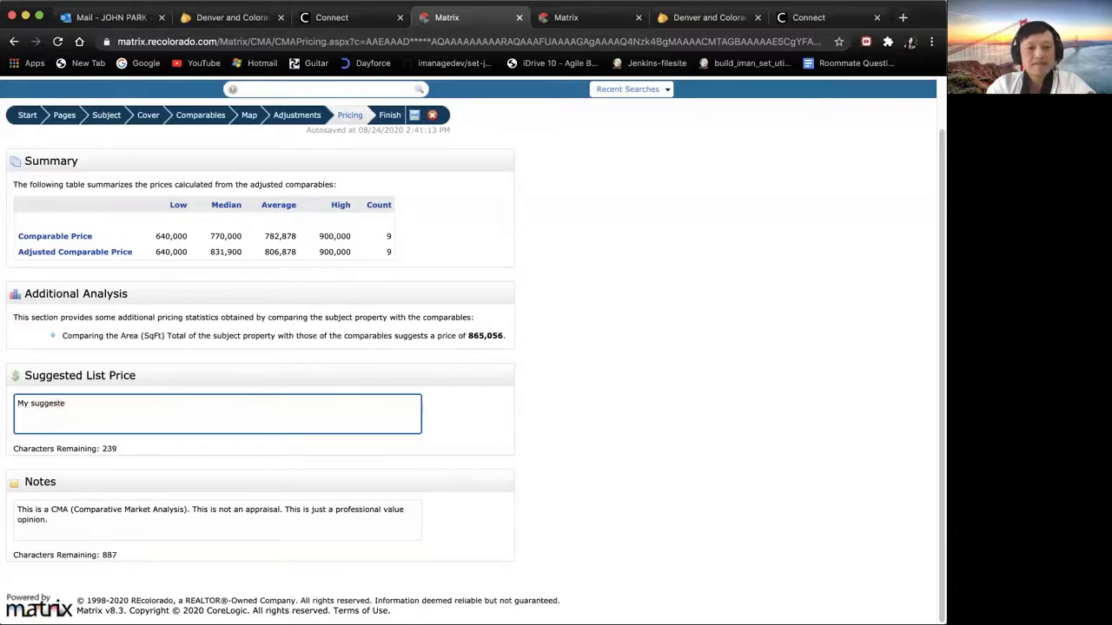
type("d list p")
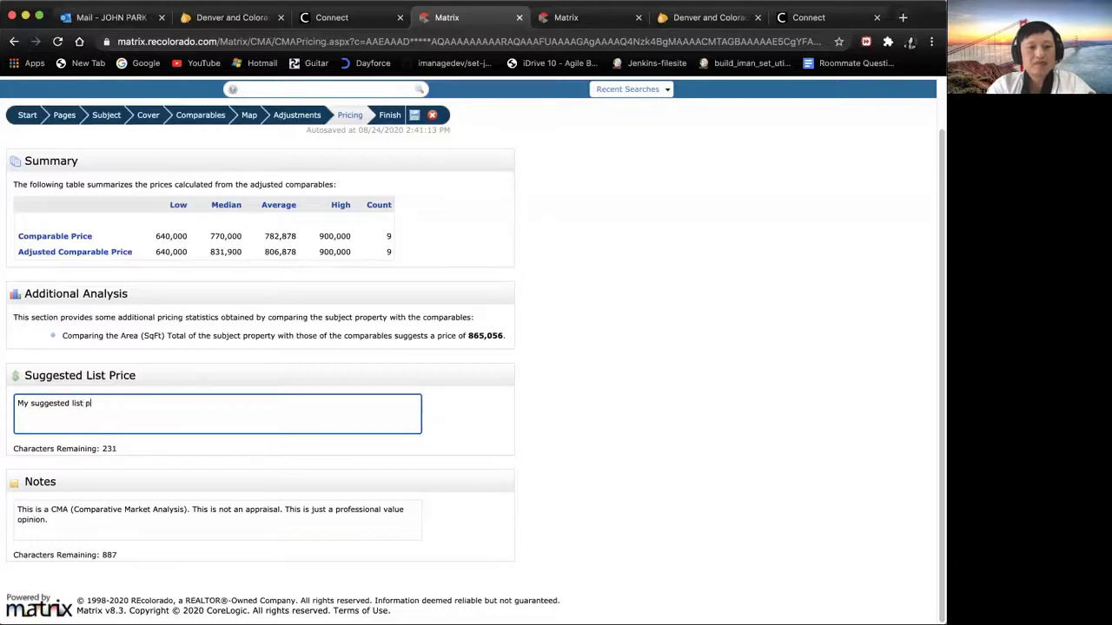
type("rice is")
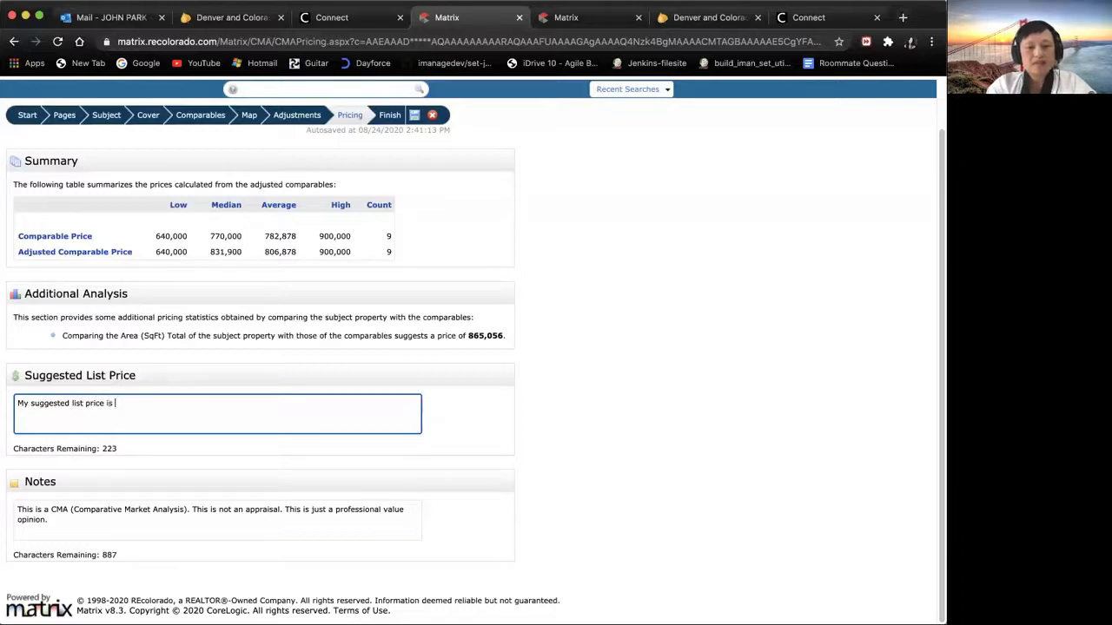
type(" $")
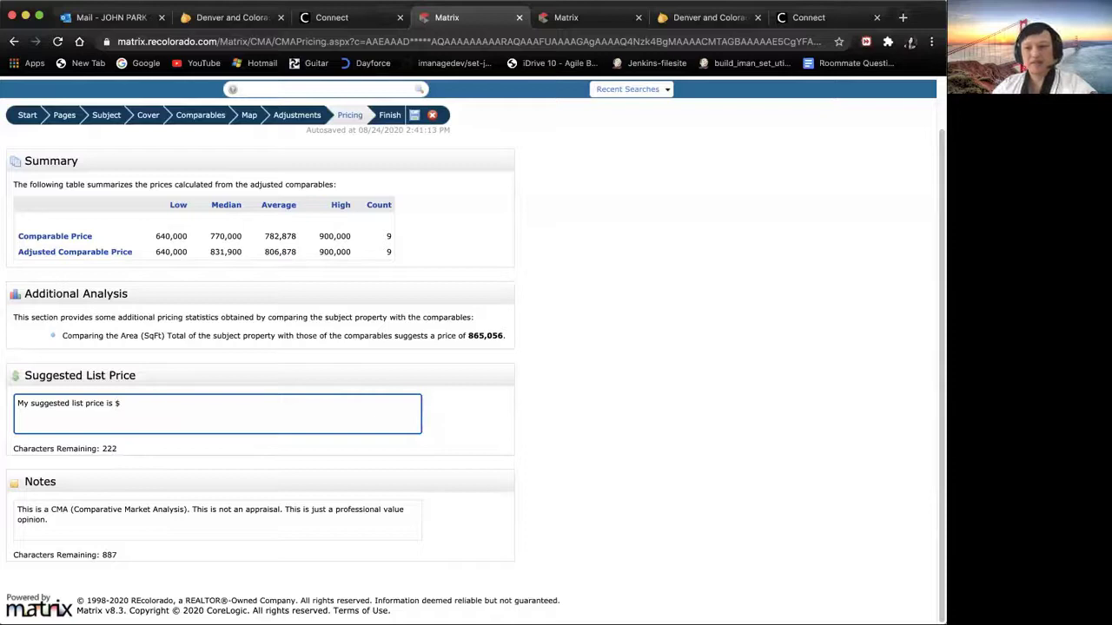
type("900")
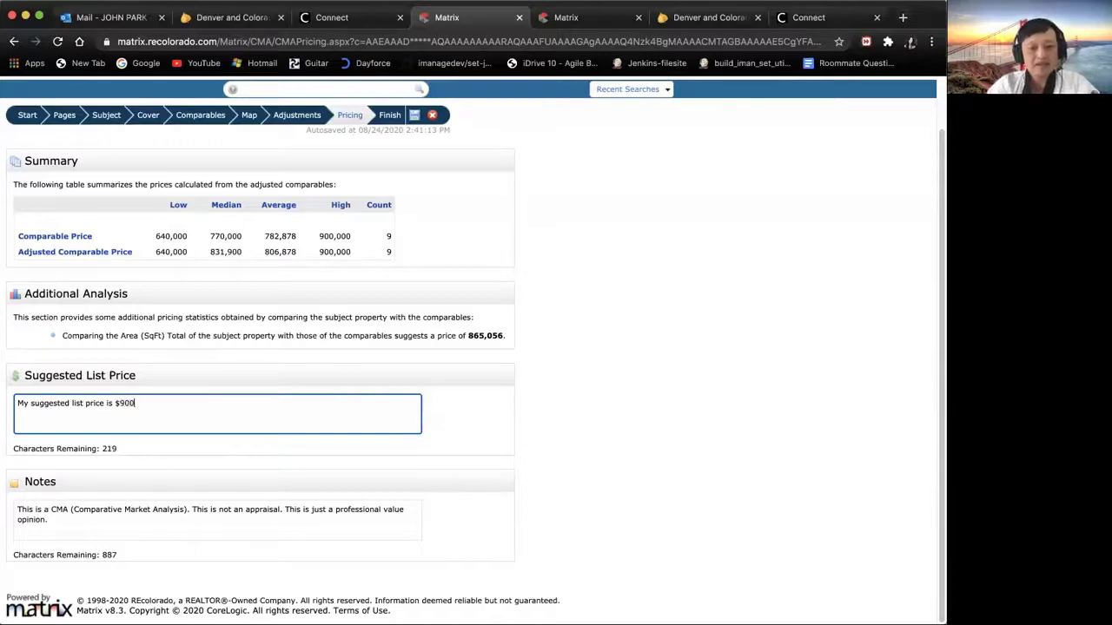
type(",00")
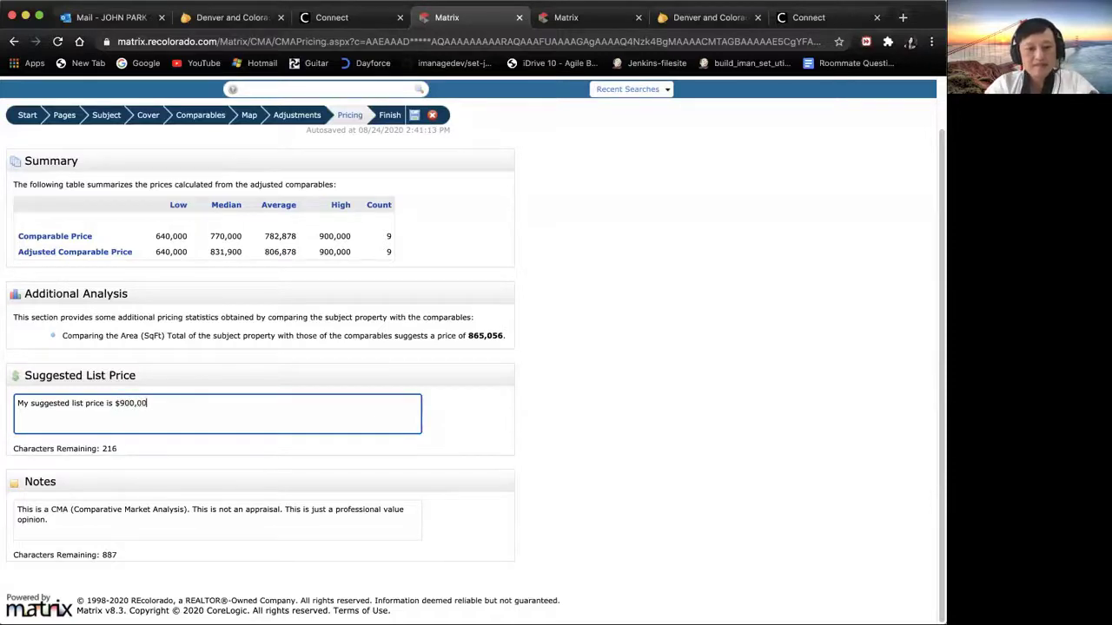
type("0.")
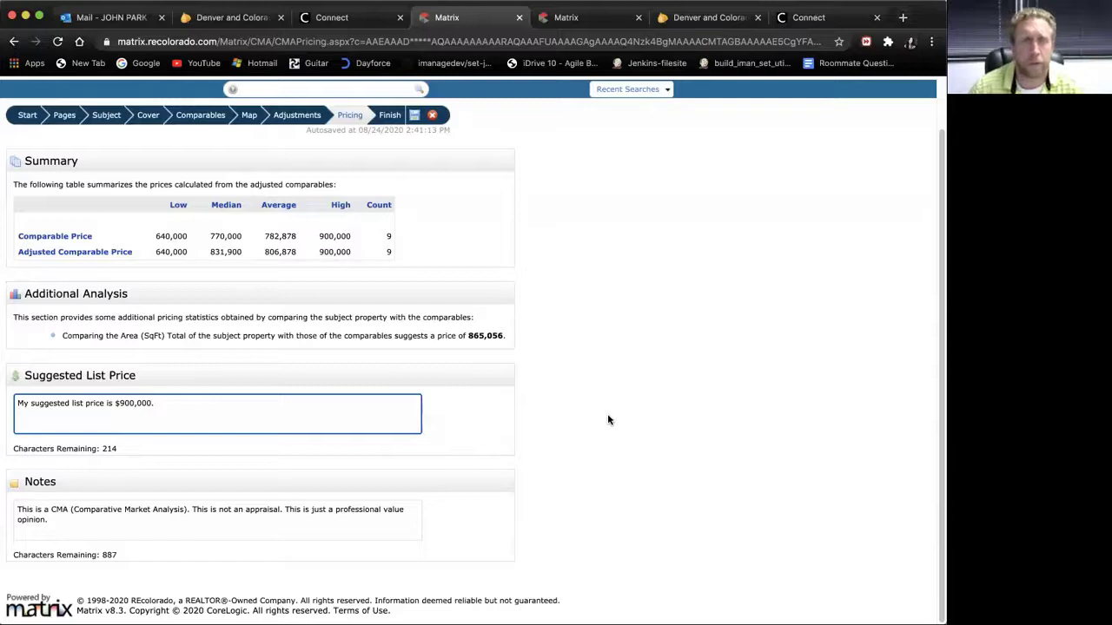
scroll(608, 420, "up", 1)
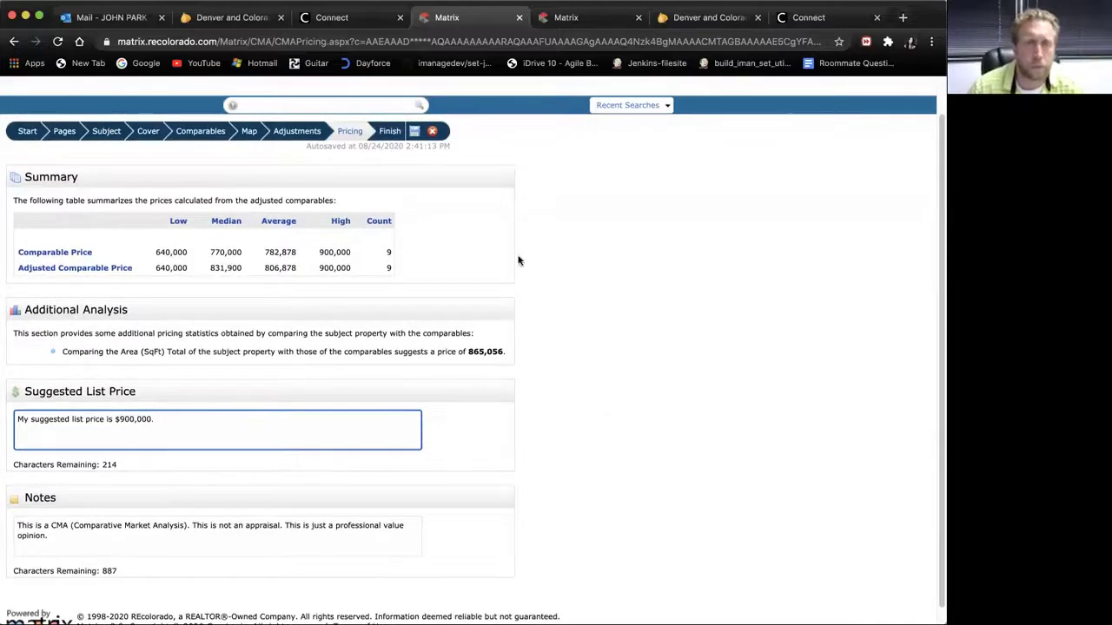
left_click(393, 135)
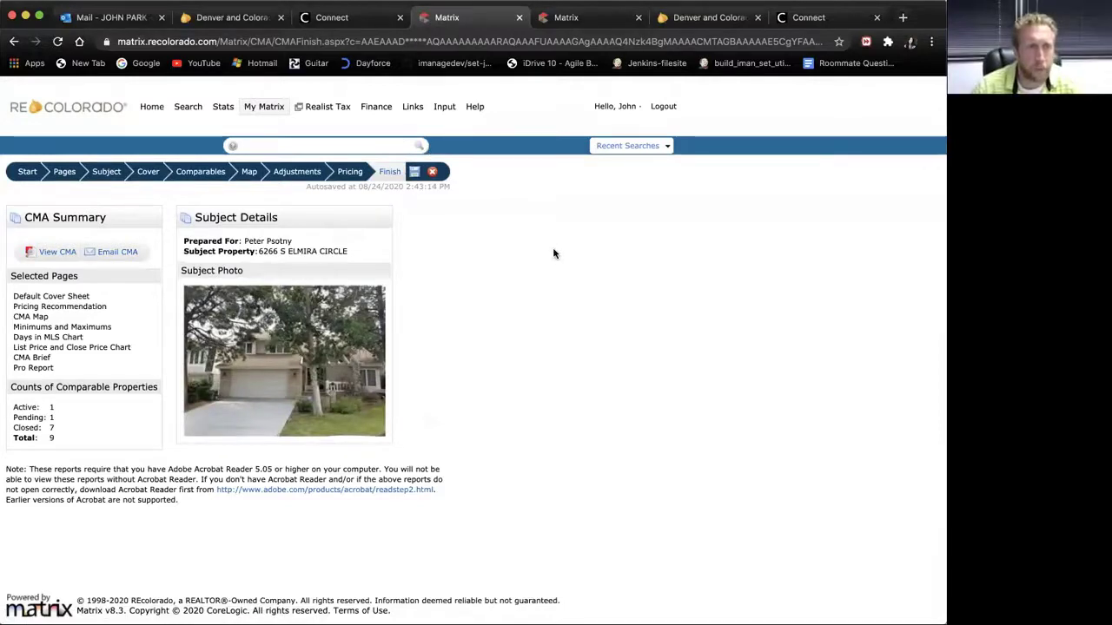
Step: Generate the CMA and open it as the 21-page Report4236Aug24.pdf
left_click(45, 252)
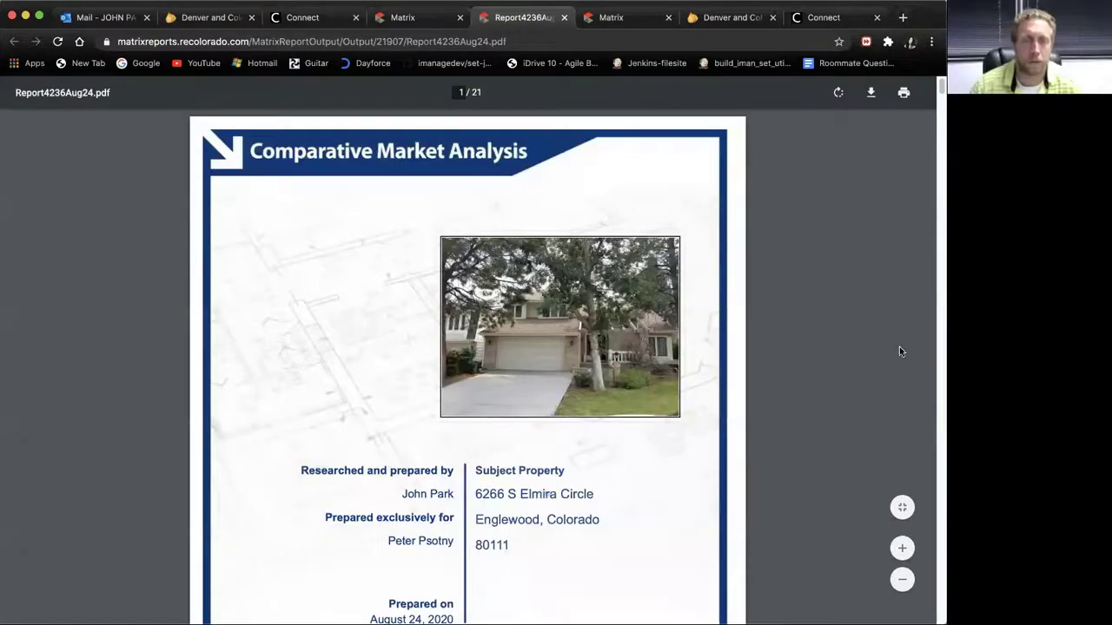
Step: Scroll past the CMA Map, Minimums and Maximums, Days In MLS and Price Graph pages to the Brief Summary
scroll(468, 365, "down", 20)
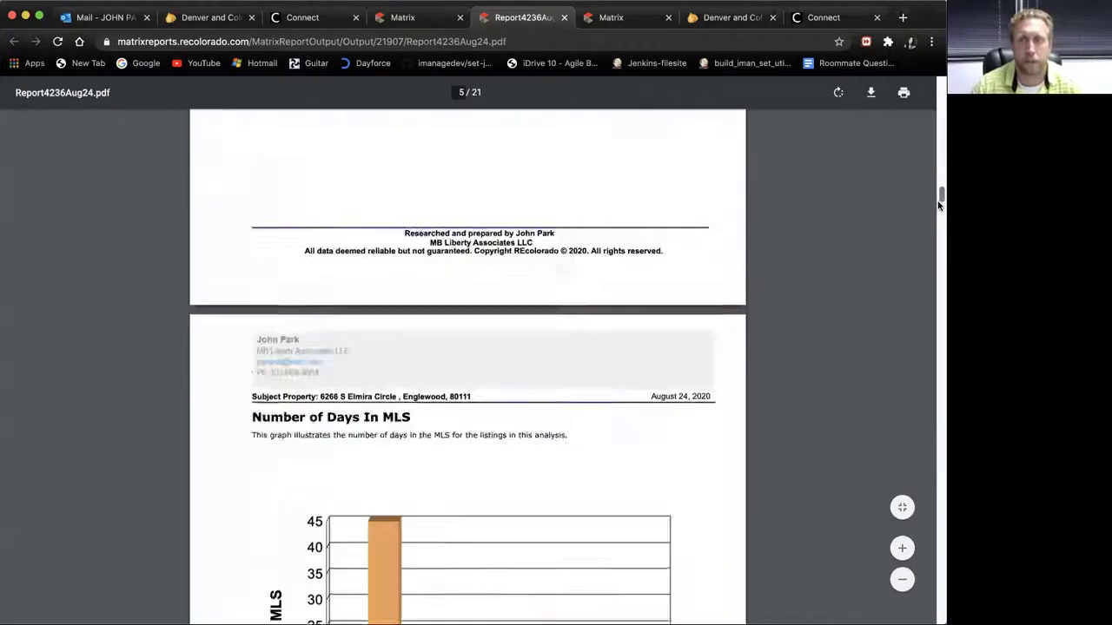
left_click_drag(939, 199, 927, 145)
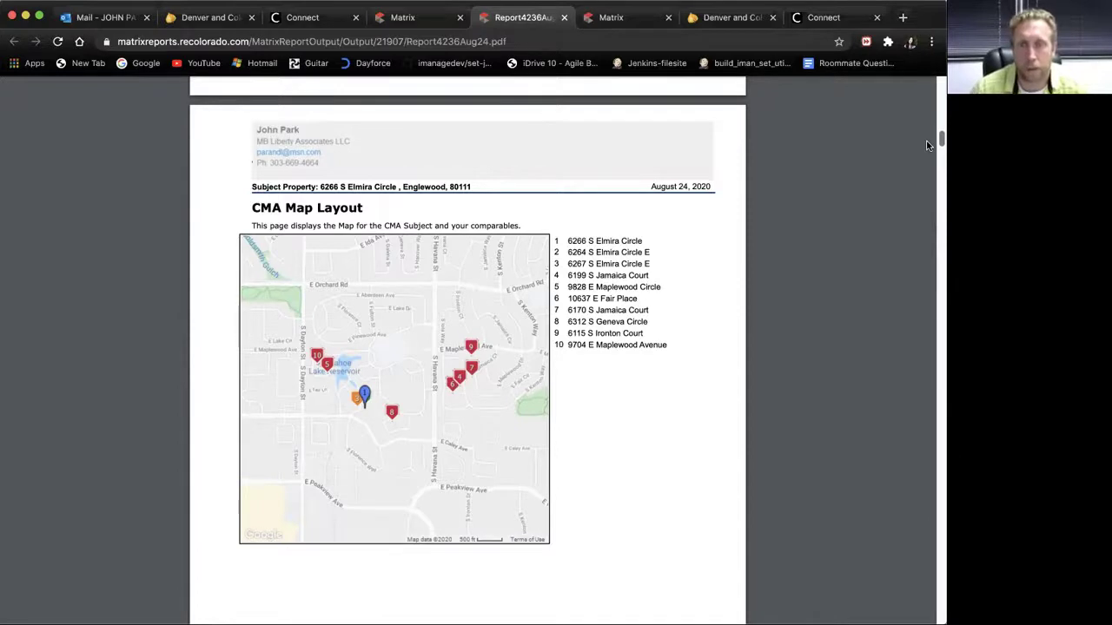
scroll(927, 148, "down", 5)
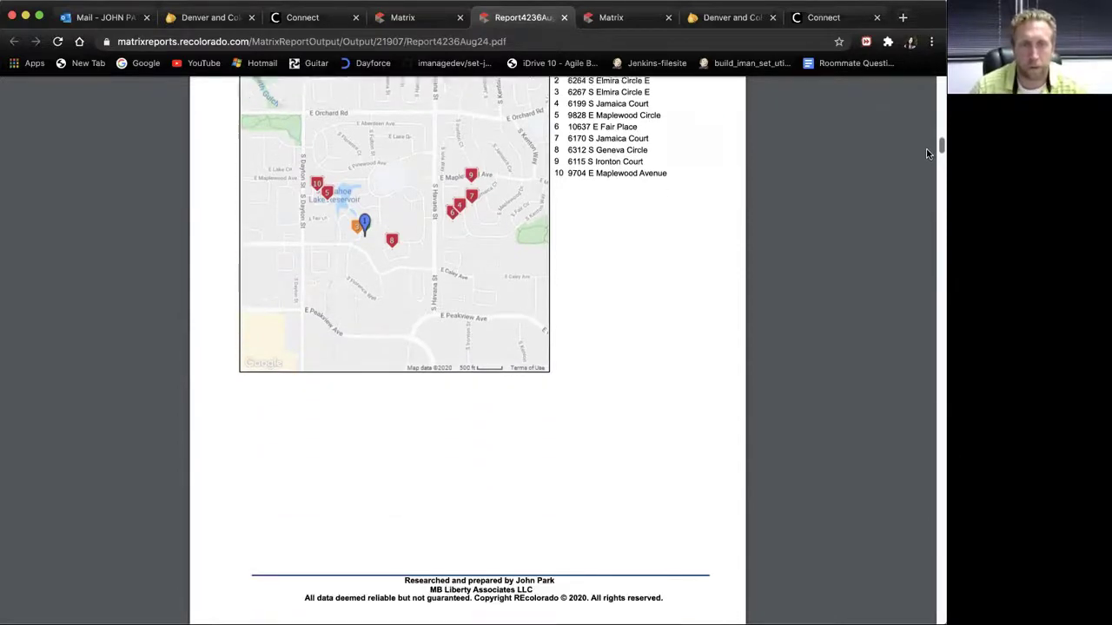
scroll(926, 161, "down", 8)
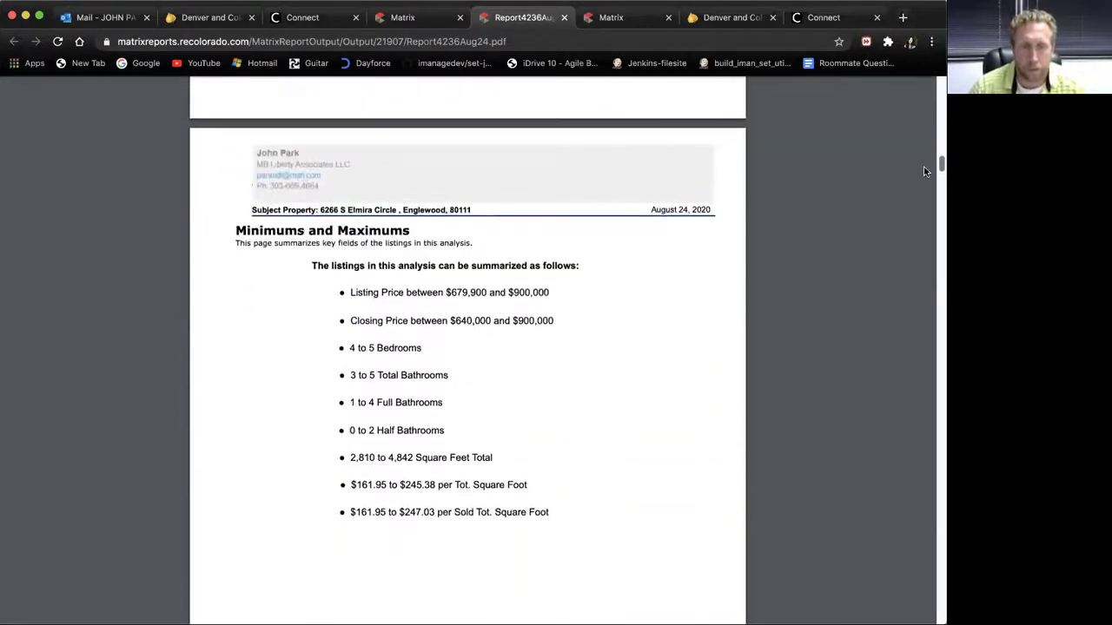
scroll(922, 174, "down", 10)
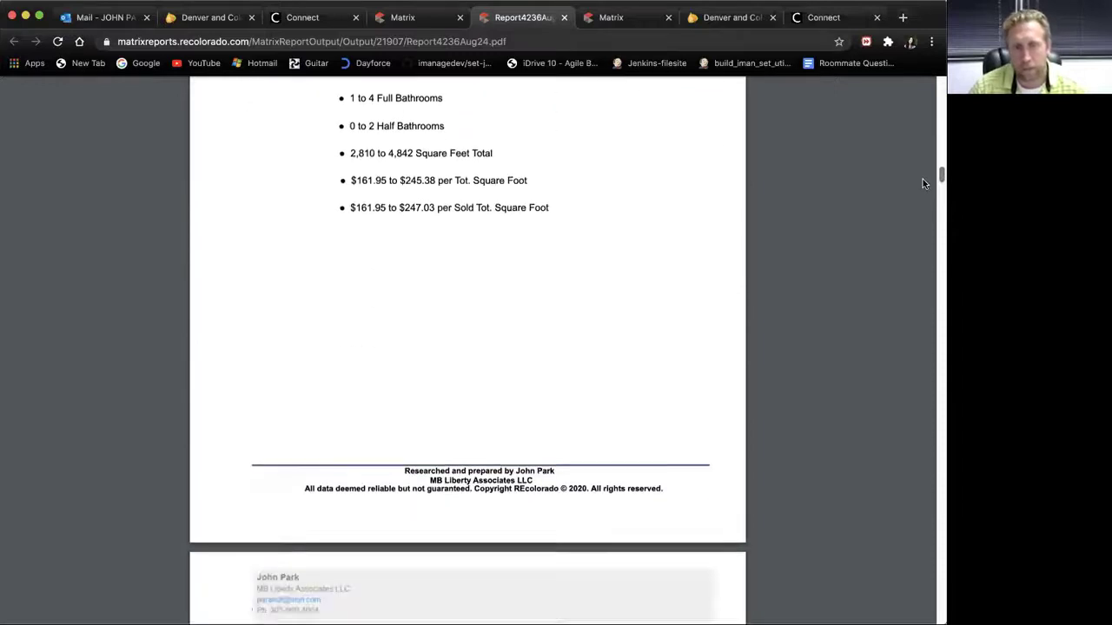
scroll(923, 185, "down", 6)
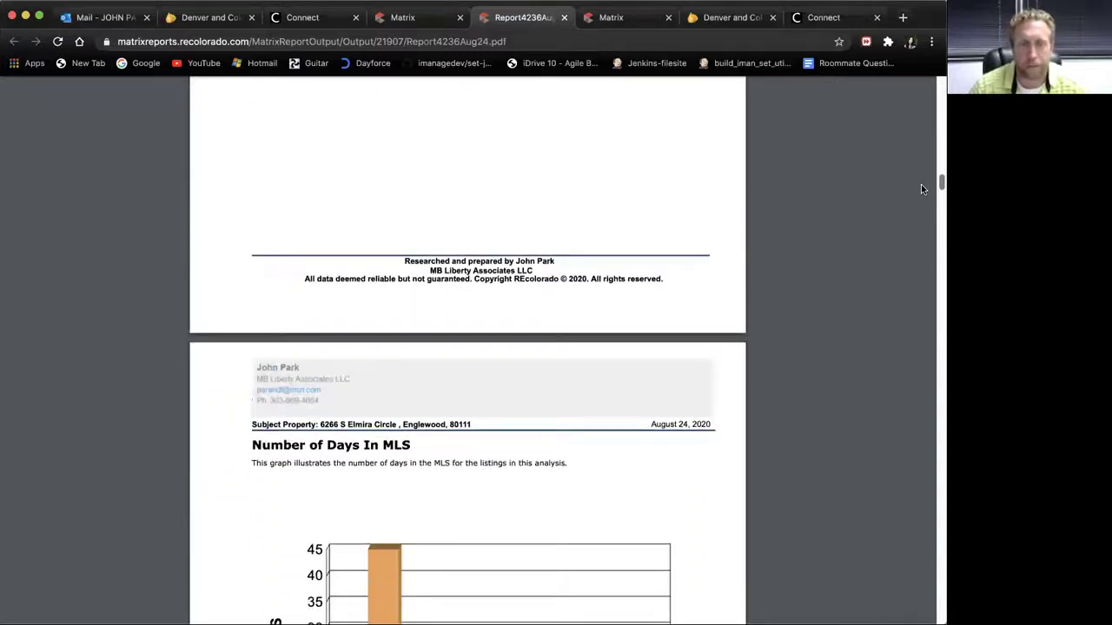
scroll(923, 188, "down", 12)
scroll(923, 198, "down", 7)
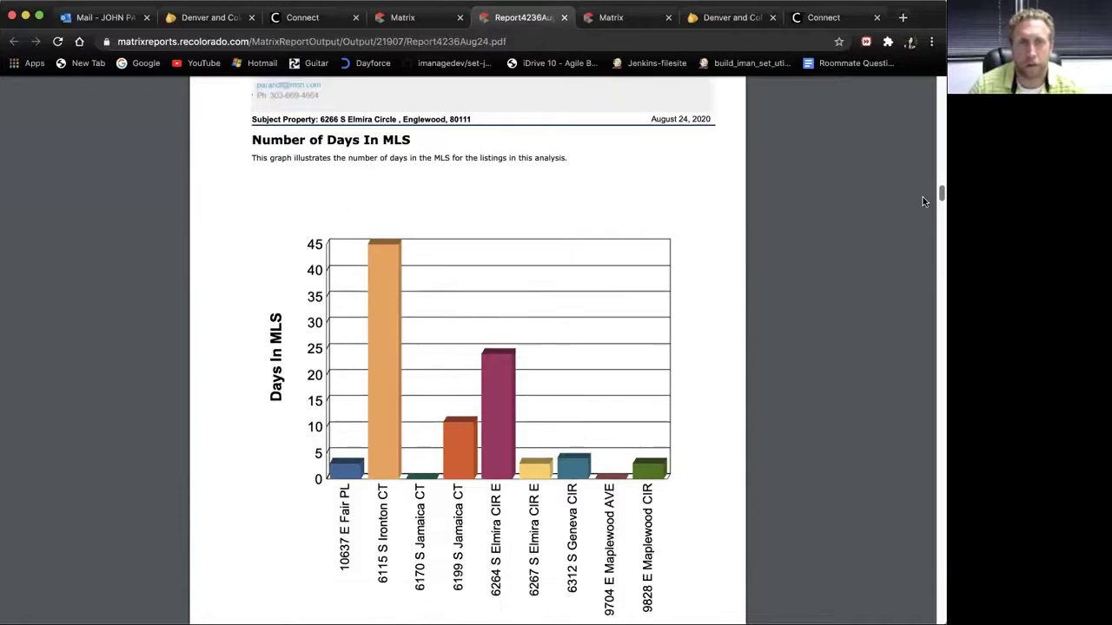
scroll(922, 199, "down", 4)
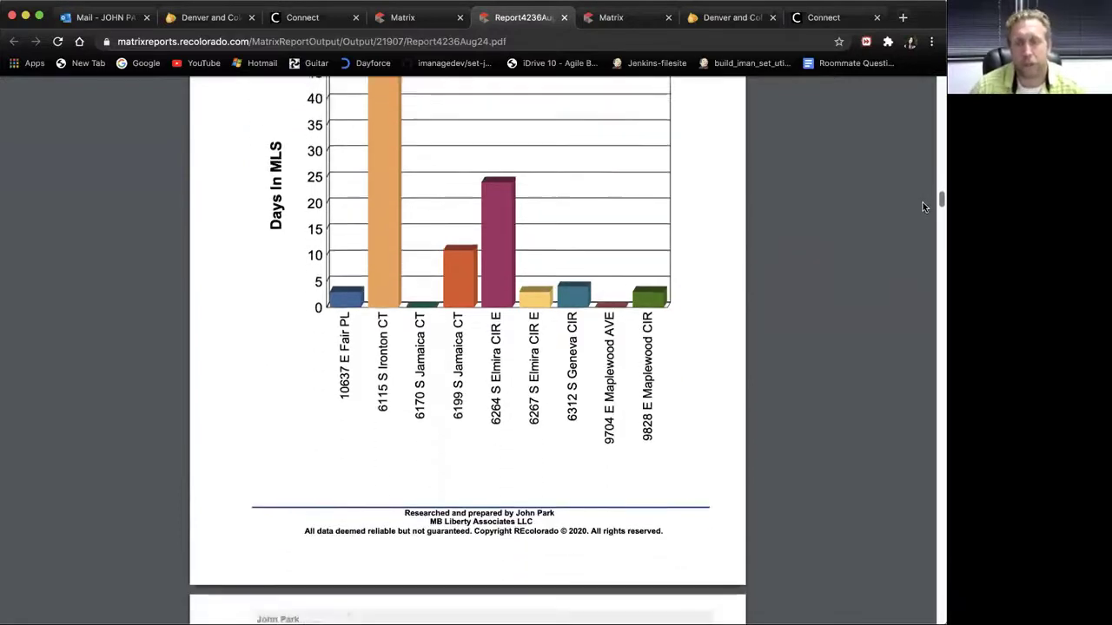
scroll(923, 209, "down", 20)
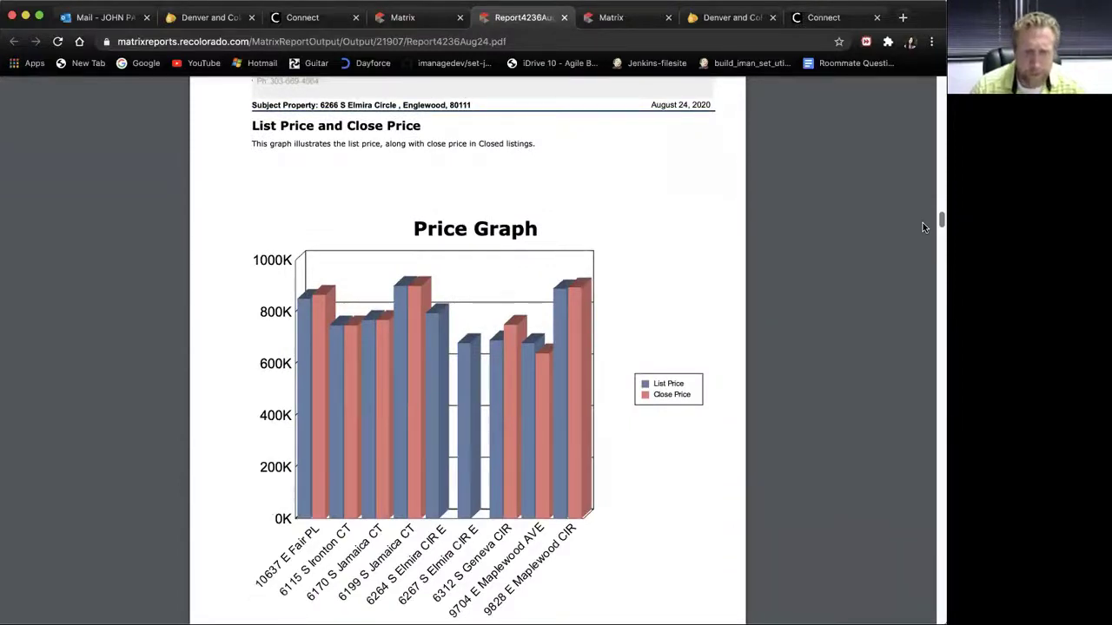
scroll(923, 227, "down", 20)
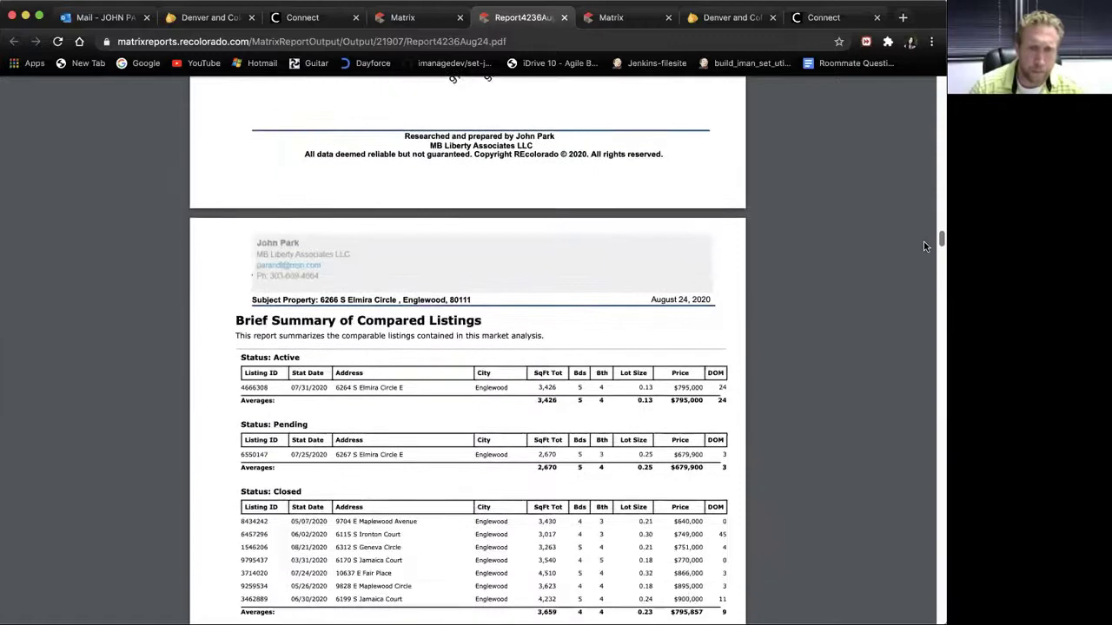
scroll(924, 245, "down", 5)
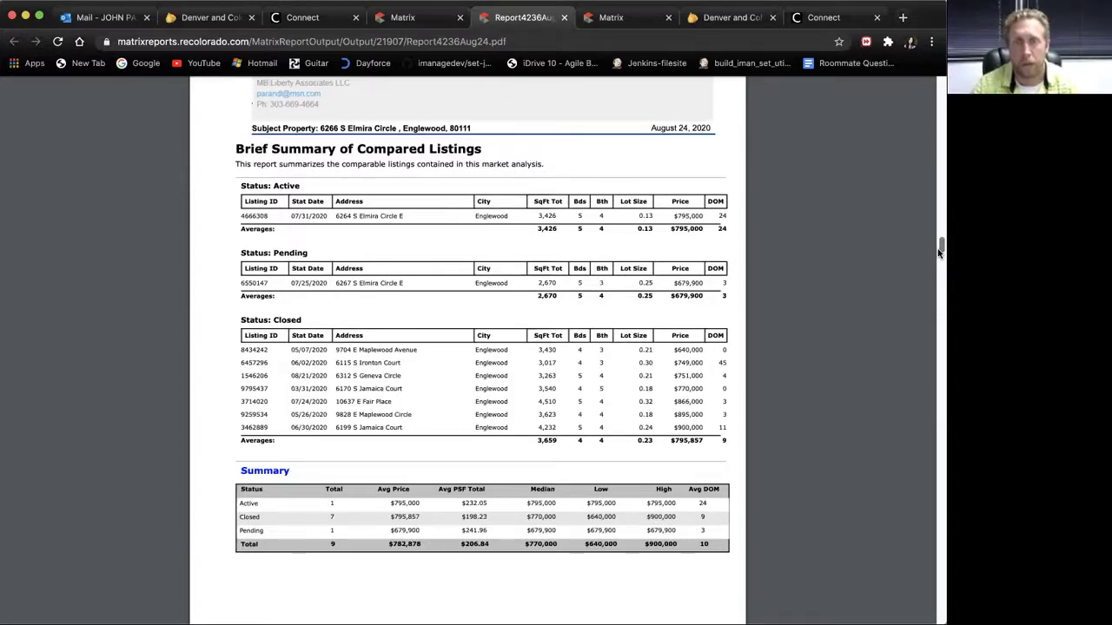
left_click_drag(939, 252, 939, 261)
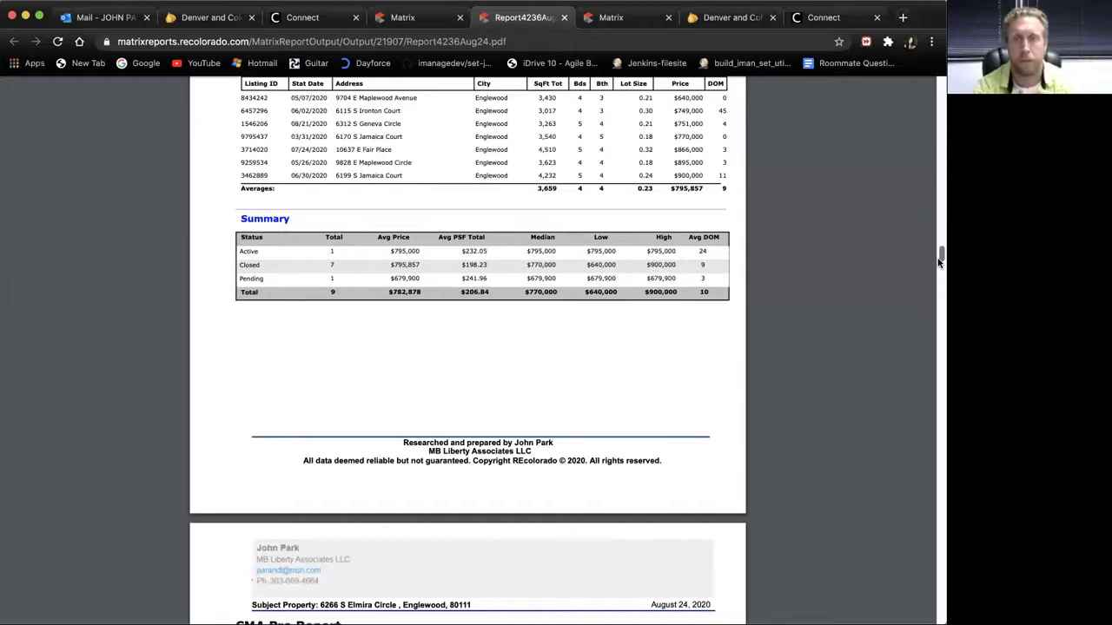
left_click_drag(939, 261, 938, 247)
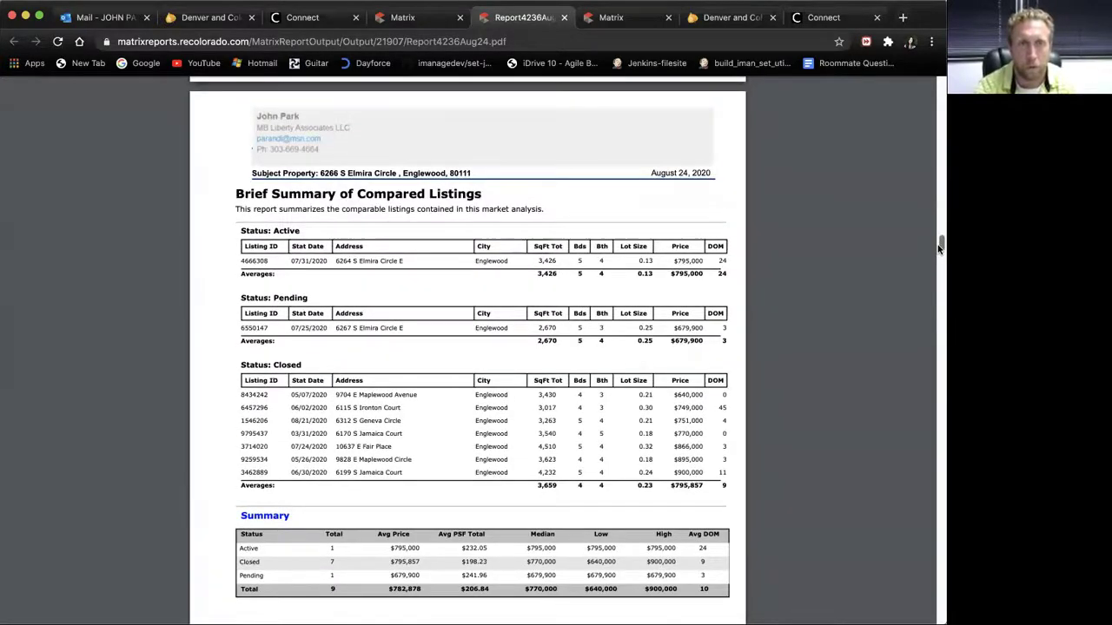
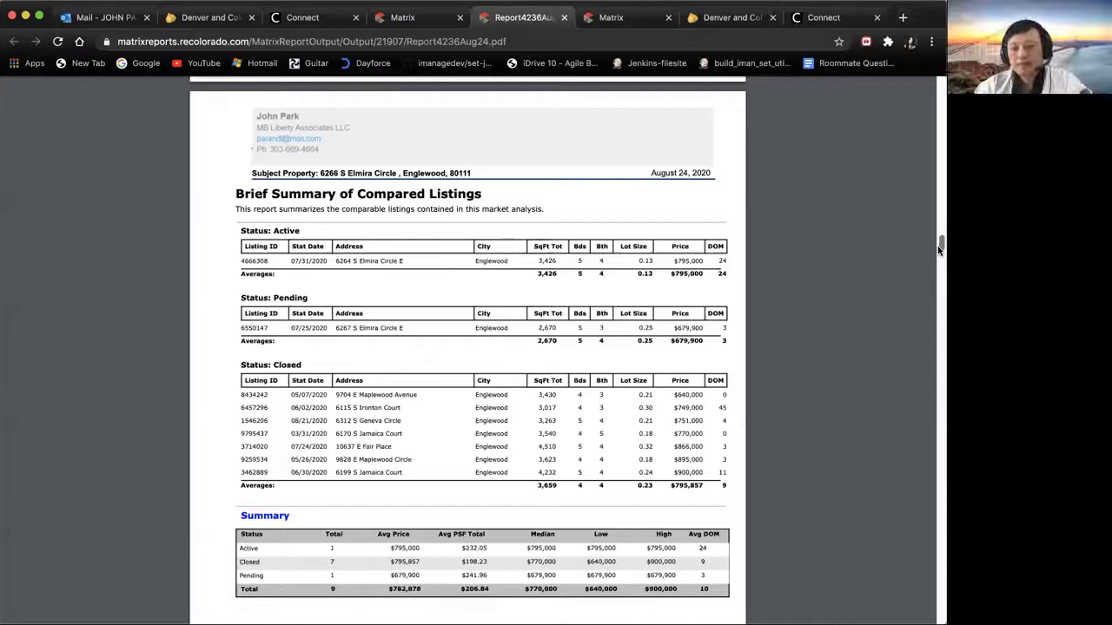
Step: Scroll past the Summary table of 9 comparables averaging $782,878 to the CMA Pro Report heading
mouse_move(939, 250)
left_mouse_down()
mouse_move(940, 276)
mouse_move(940, 260)
left_mouse_up()
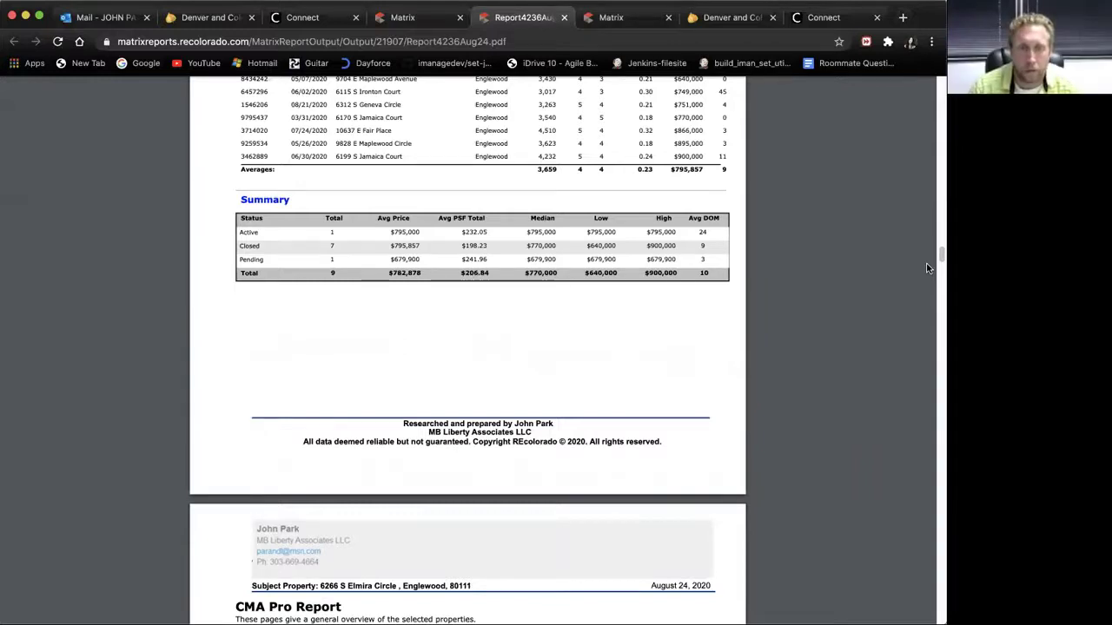
Step: Scroll through the comparable listing pages to the cover page for the subject property
left_click_drag(938, 254, 938, 271)
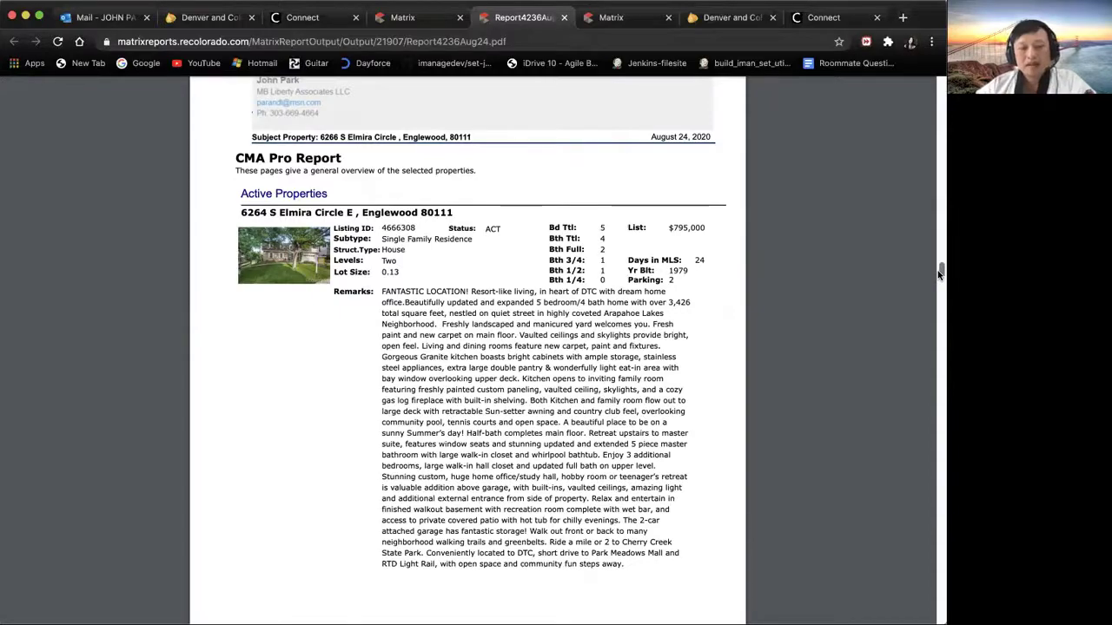
left_click_drag(937, 271, 918, 92)
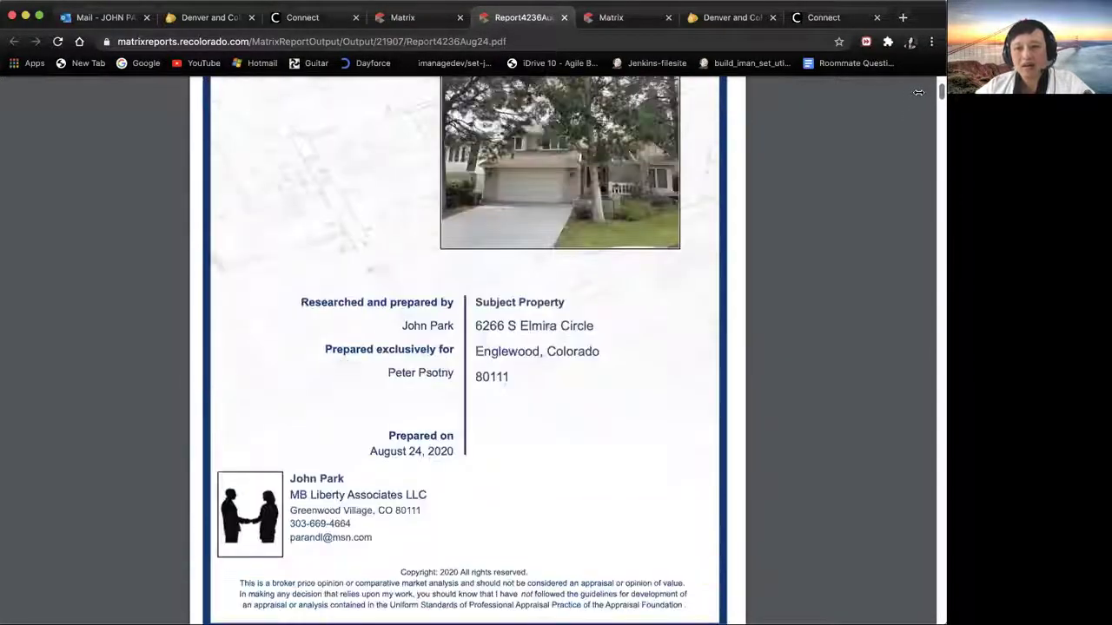
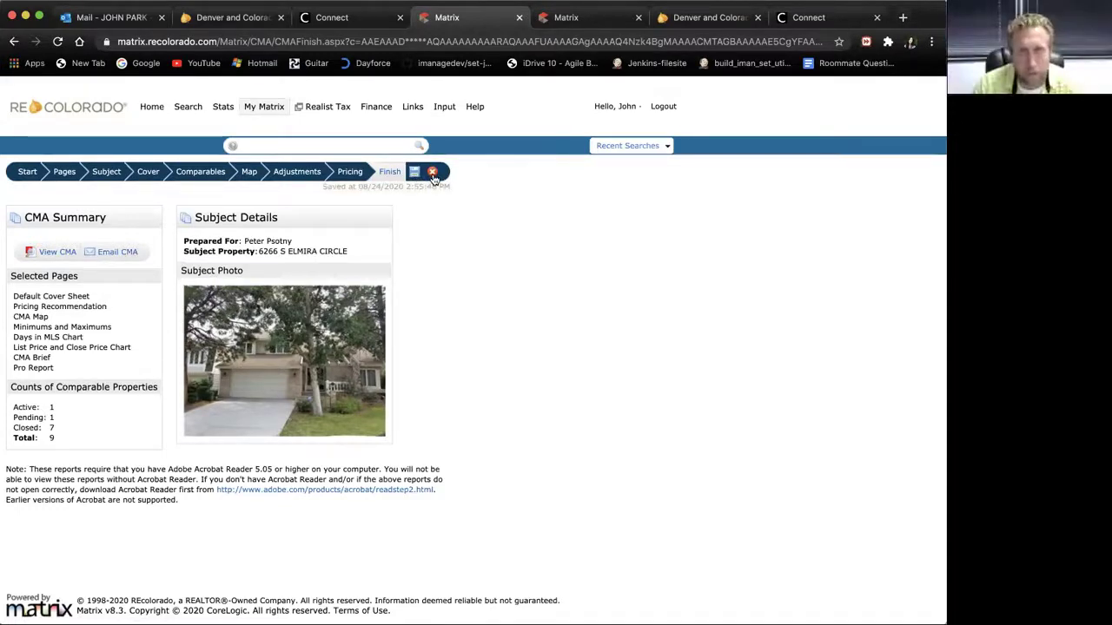
left_click(432, 173)
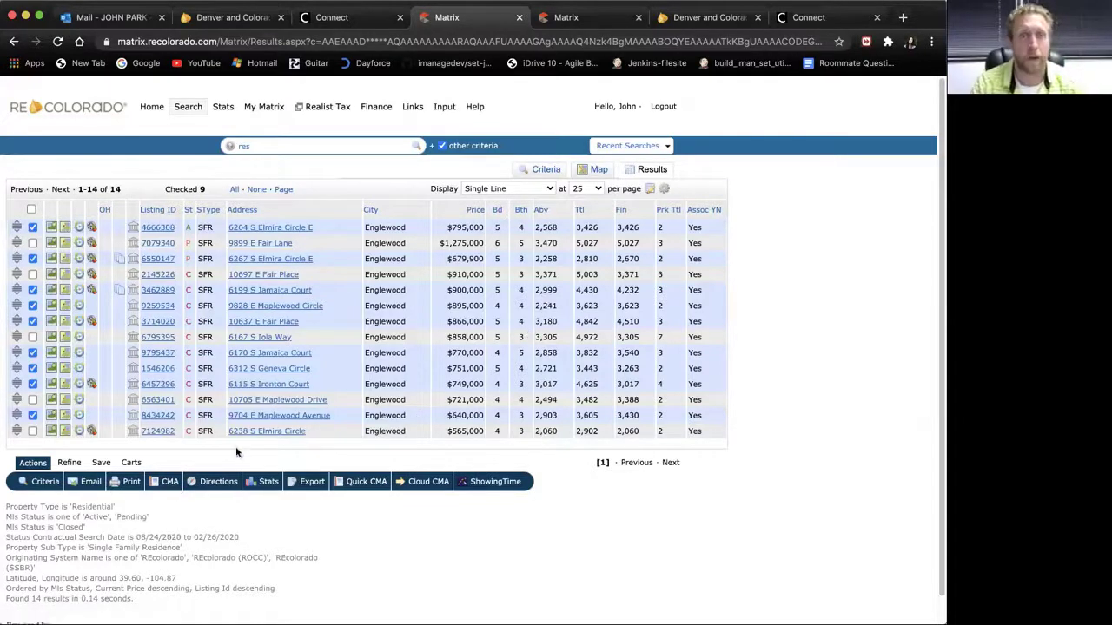
left_click(54, 484)
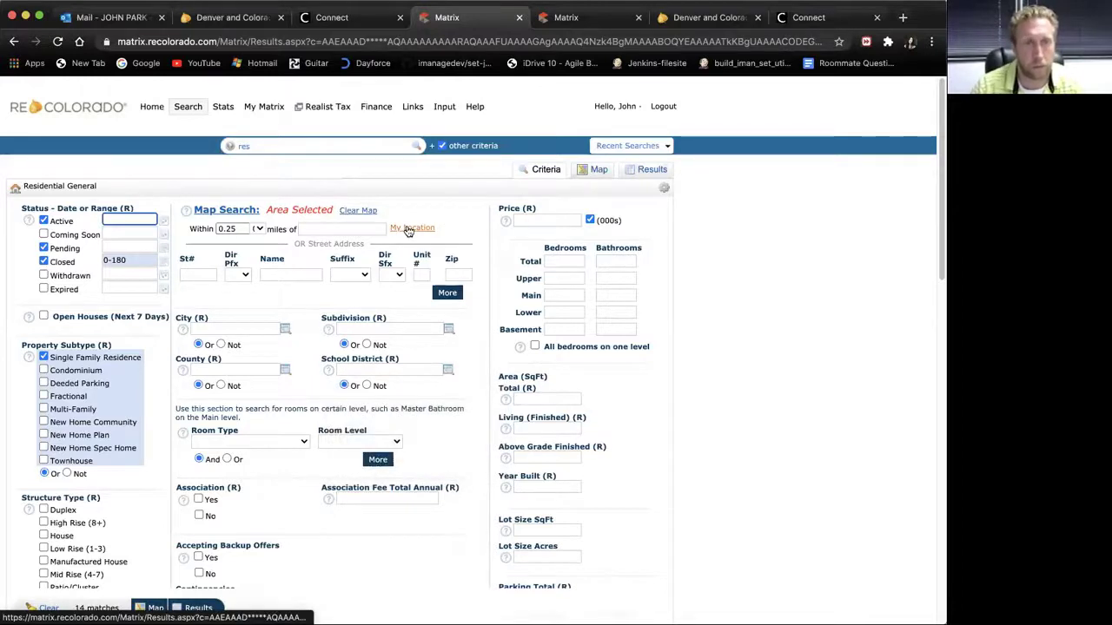
left_click(338, 230)
left_click(346, 249)
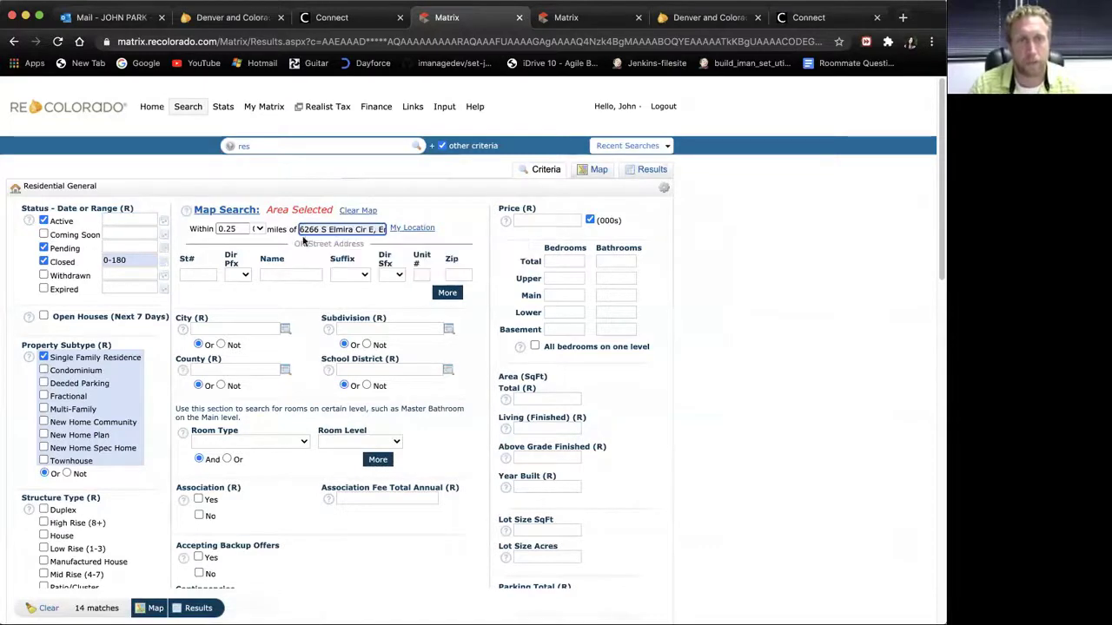
left_click(254, 228)
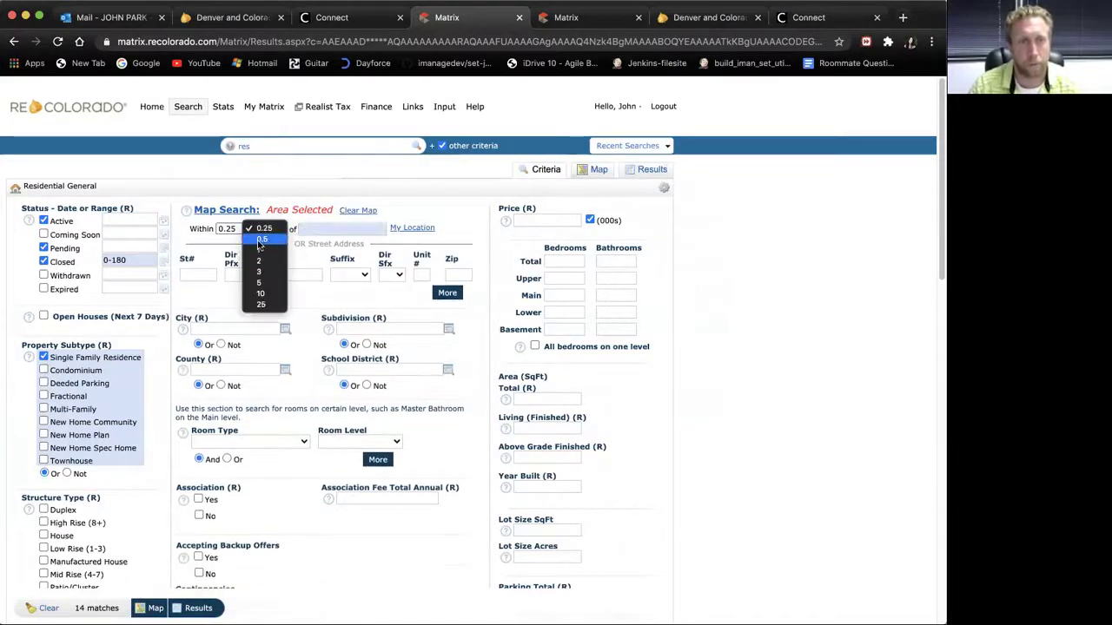
left_click(258, 244)
left_click(260, 231)
left_click(262, 244)
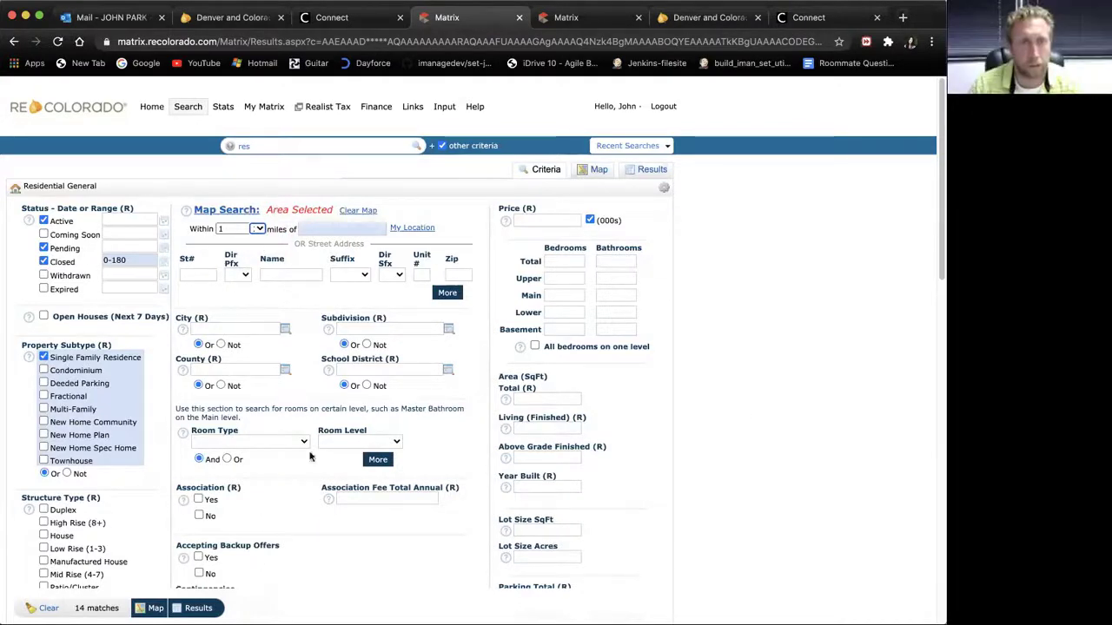
left_click(259, 231)
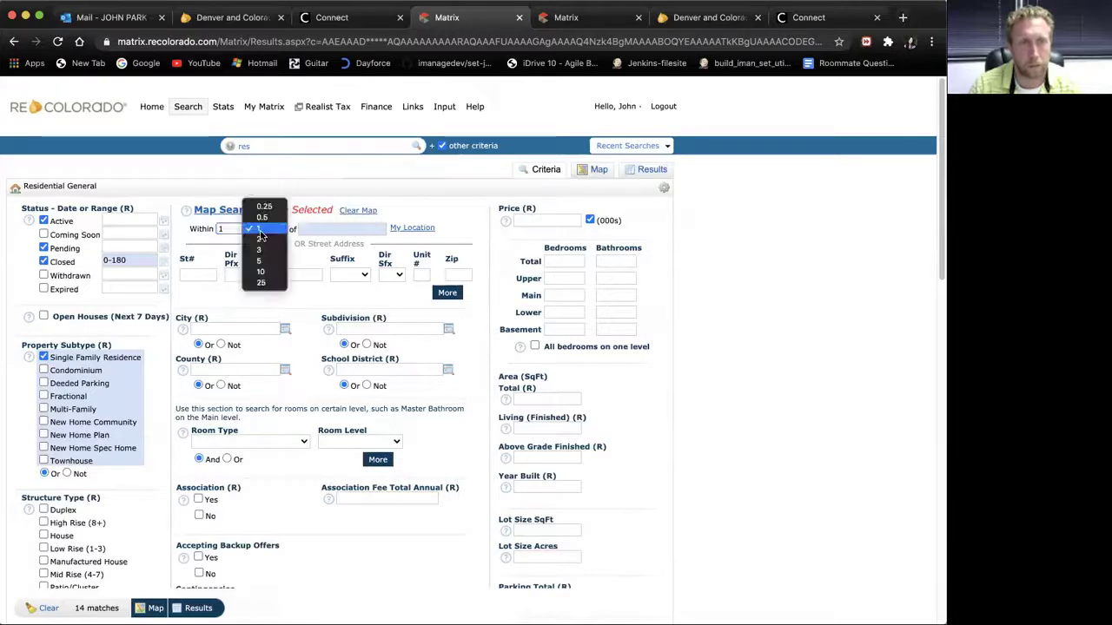
left_click(260, 236)
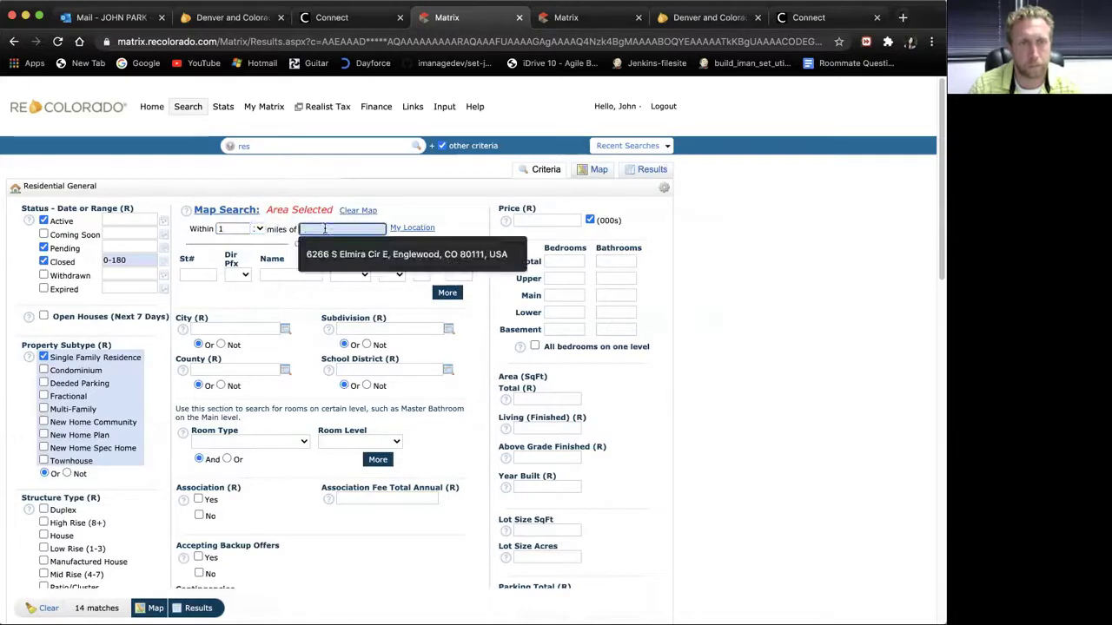
left_click(330, 253)
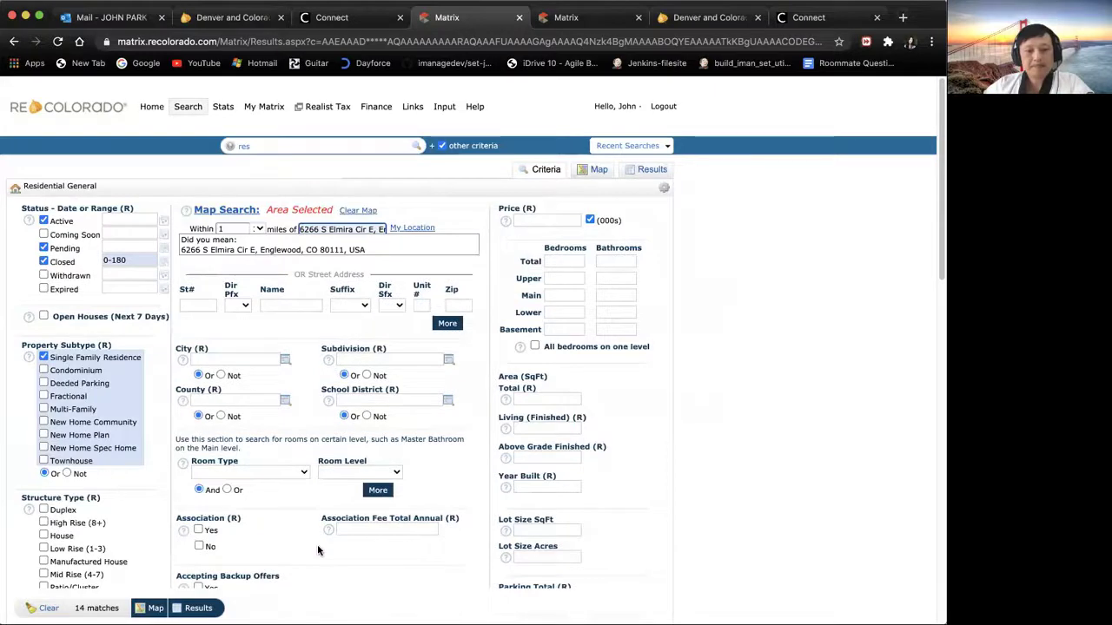
left_click(323, 252)
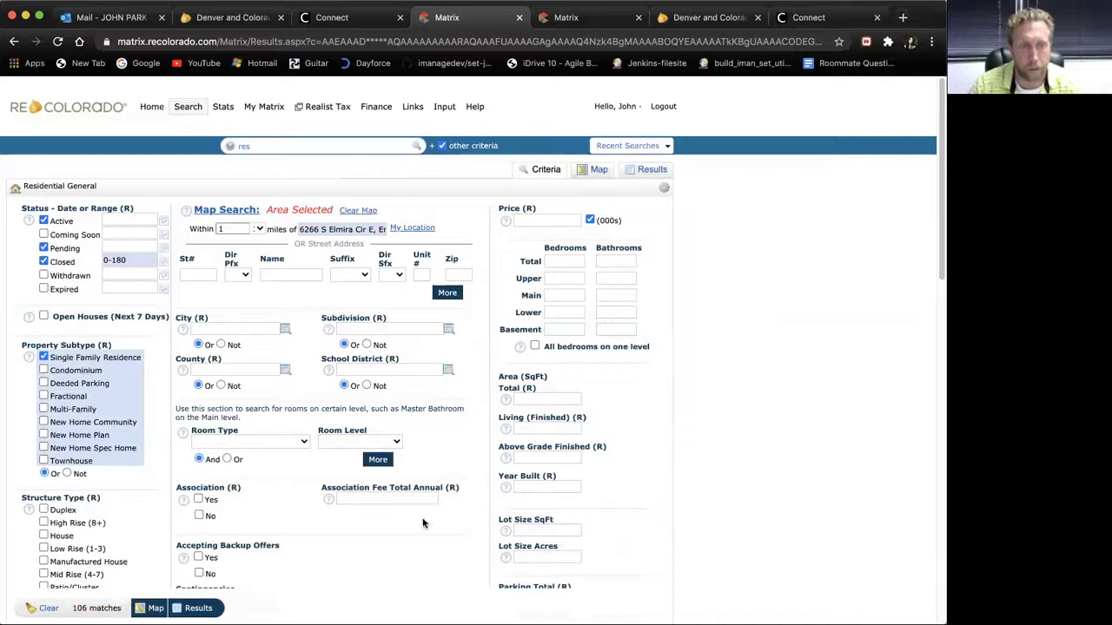
Step: Limit the search to closed sales by excluding Active and Pending, then run it for 79 matches
left_click(42, 222)
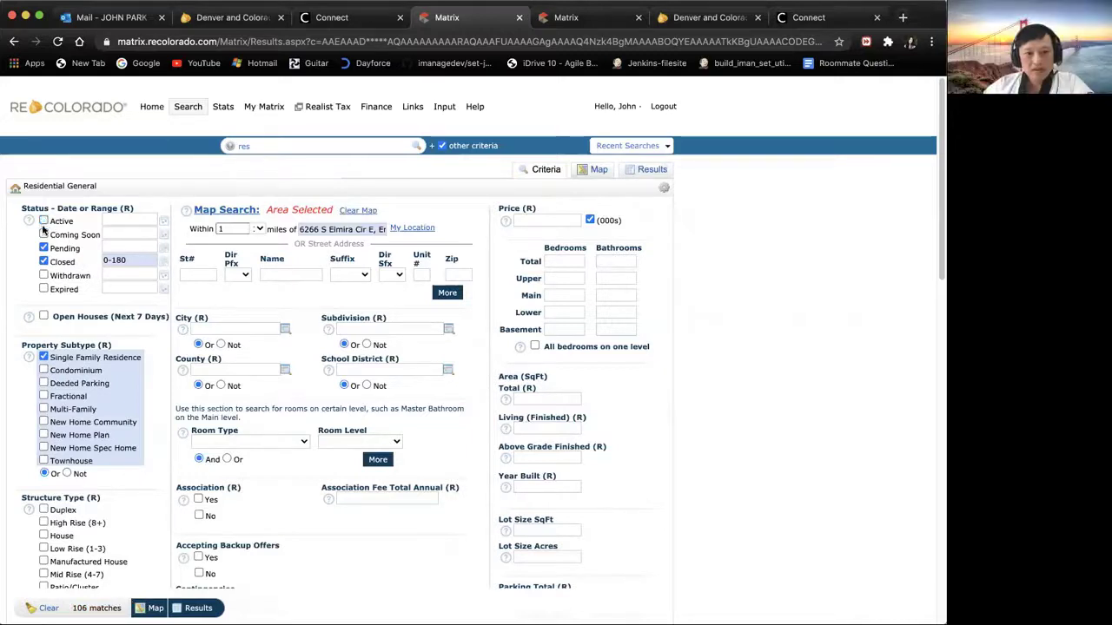
left_click(43, 248)
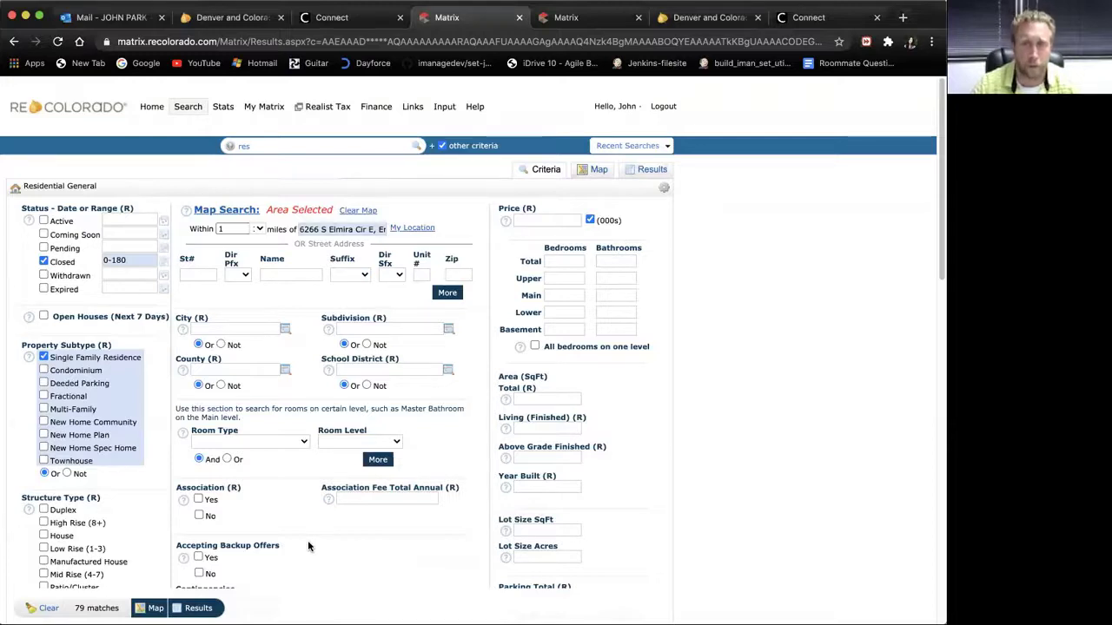
left_click(196, 608)
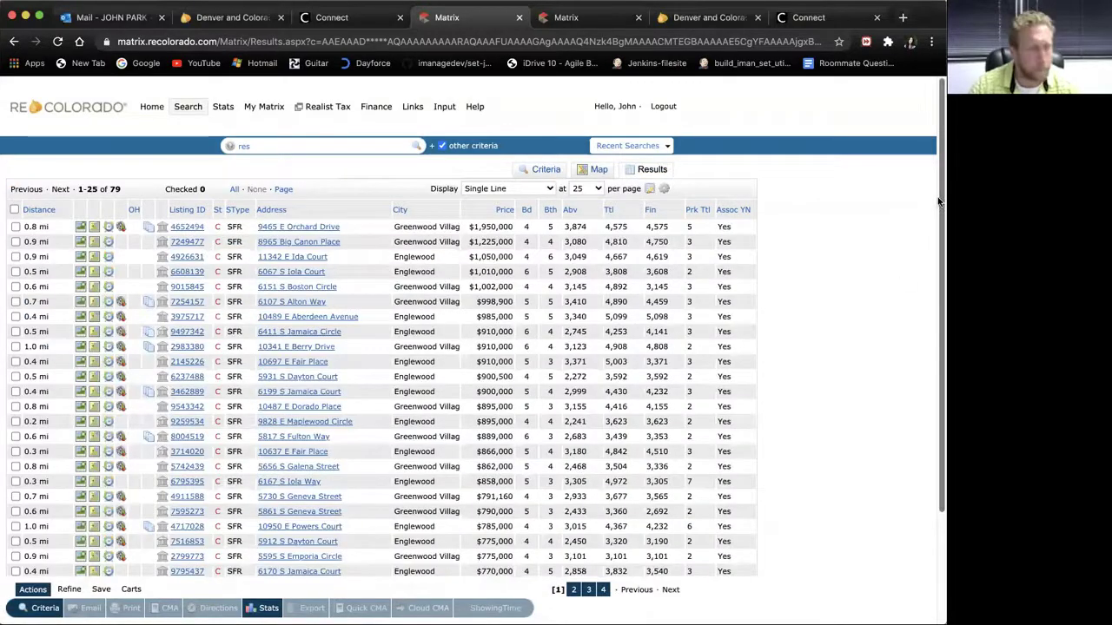
Step: Sort the 79 closed sales by above-grade square footage, largest first, led by 3,874 sq ft
left_click_drag(938, 198, 938, 222)
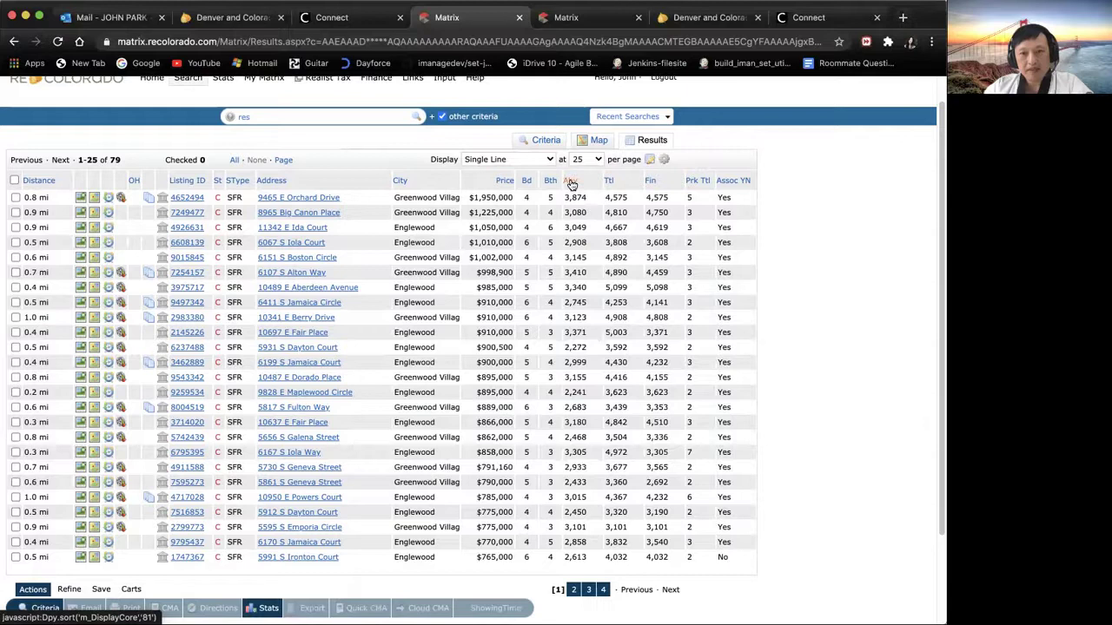
left_click(571, 180)
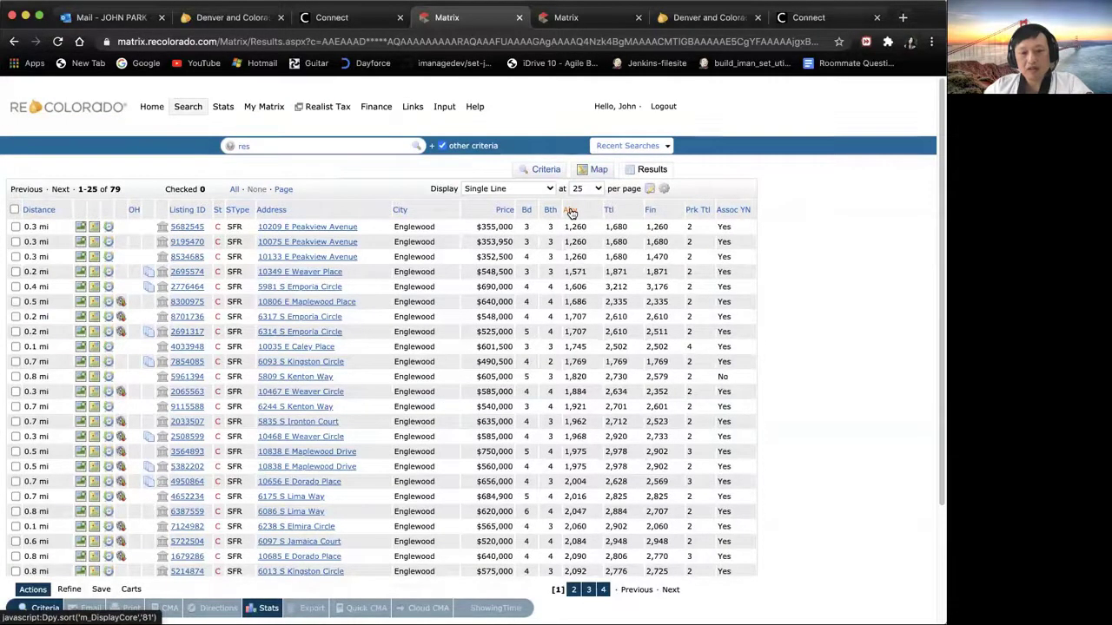
left_click(571, 212)
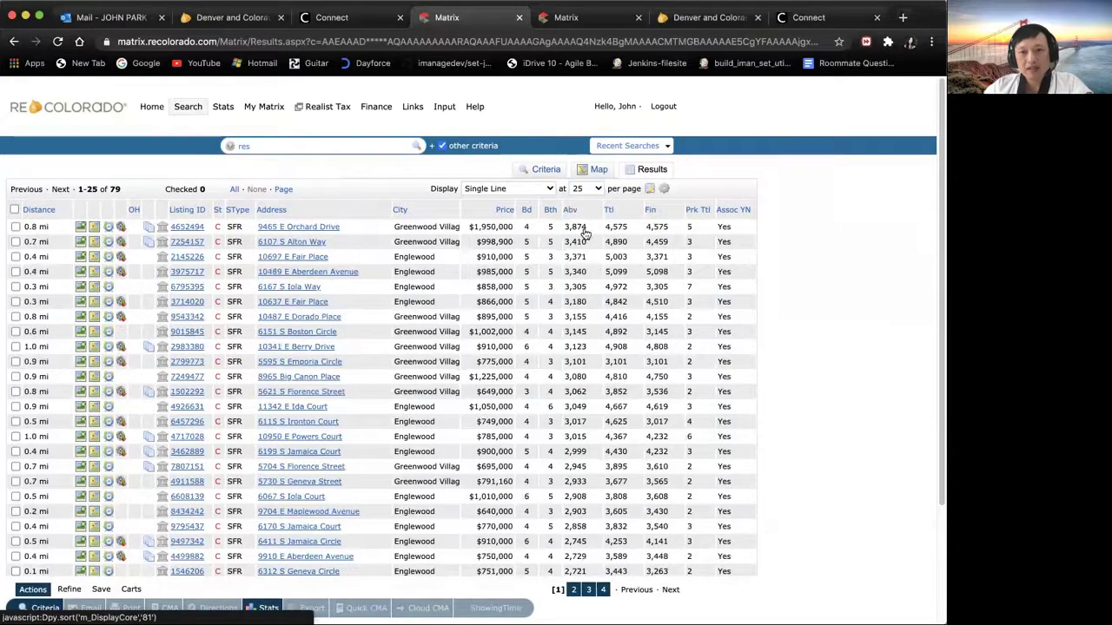
left_click_drag(938, 252, 937, 330)
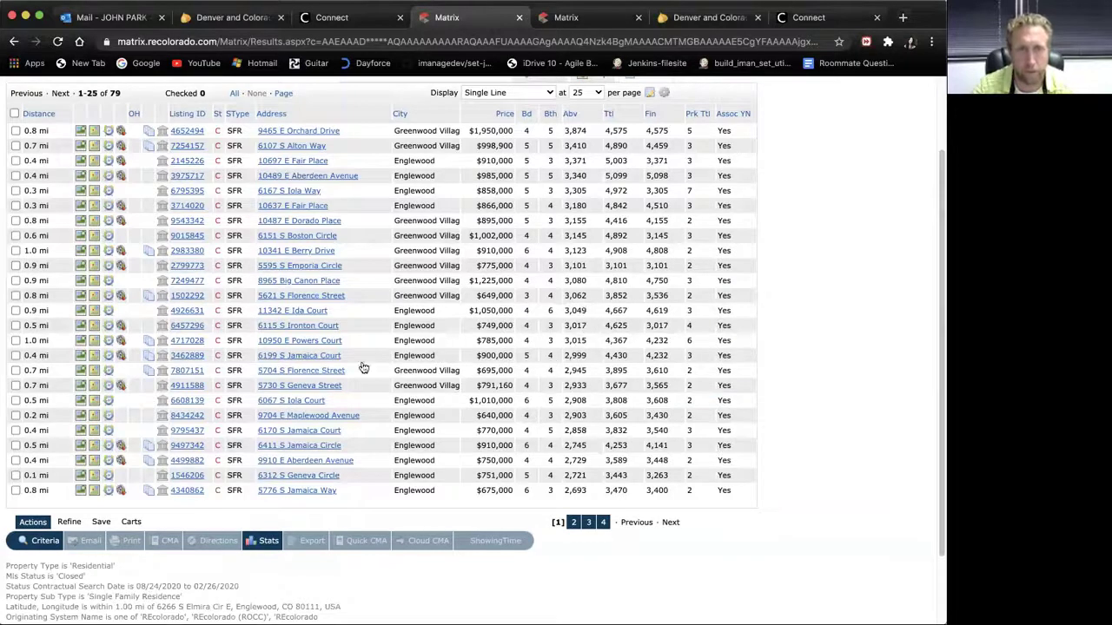
left_click(16, 356)
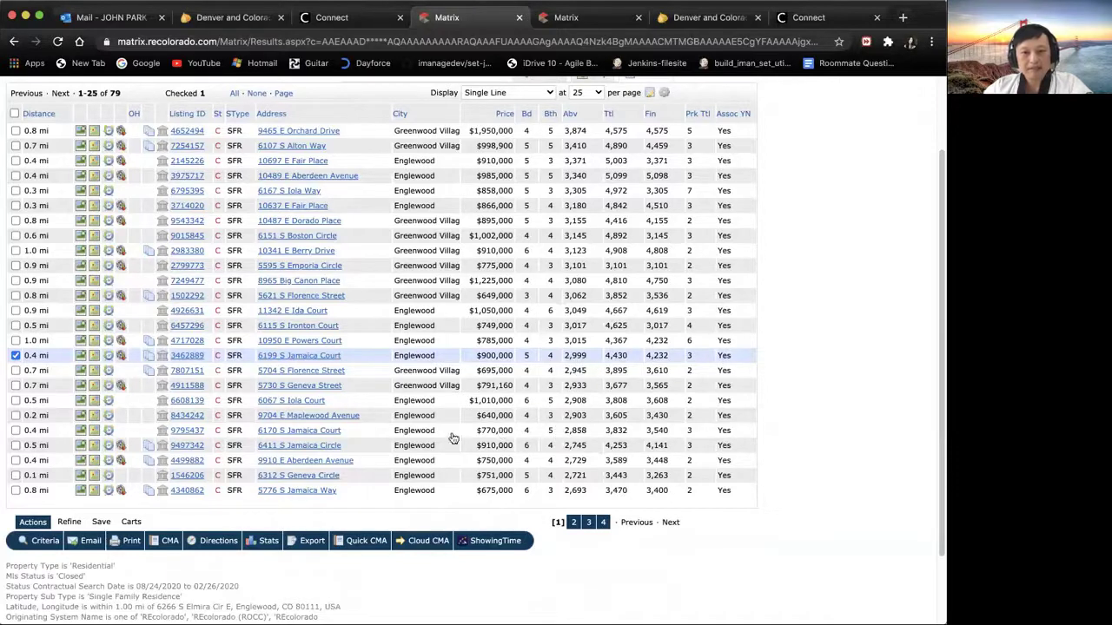
left_click(16, 371)
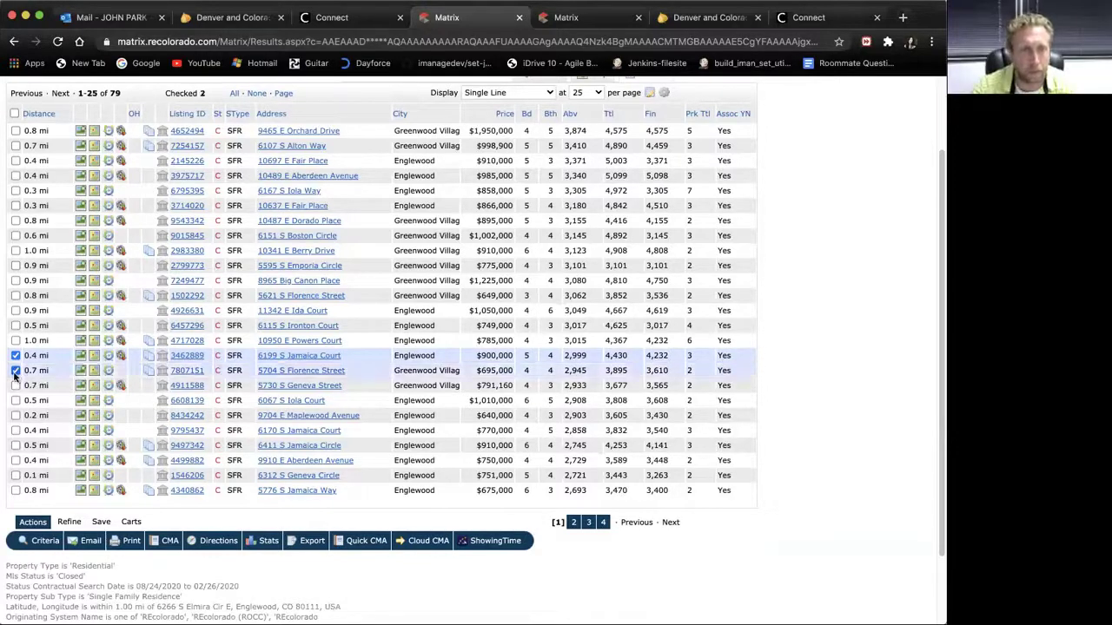
left_click(15, 340)
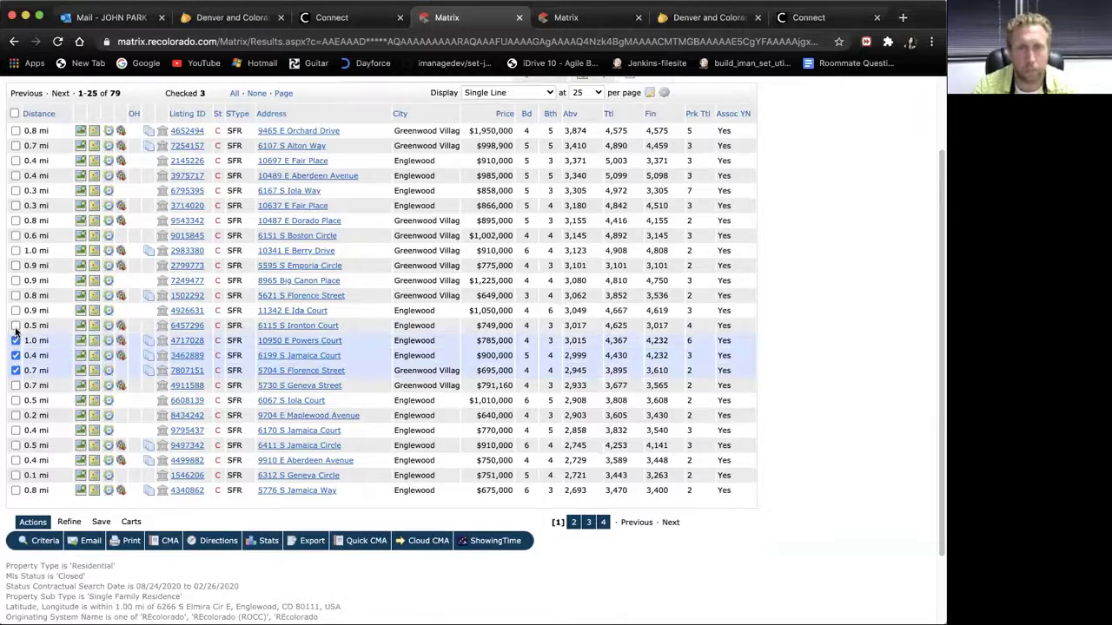
left_click(16, 326)
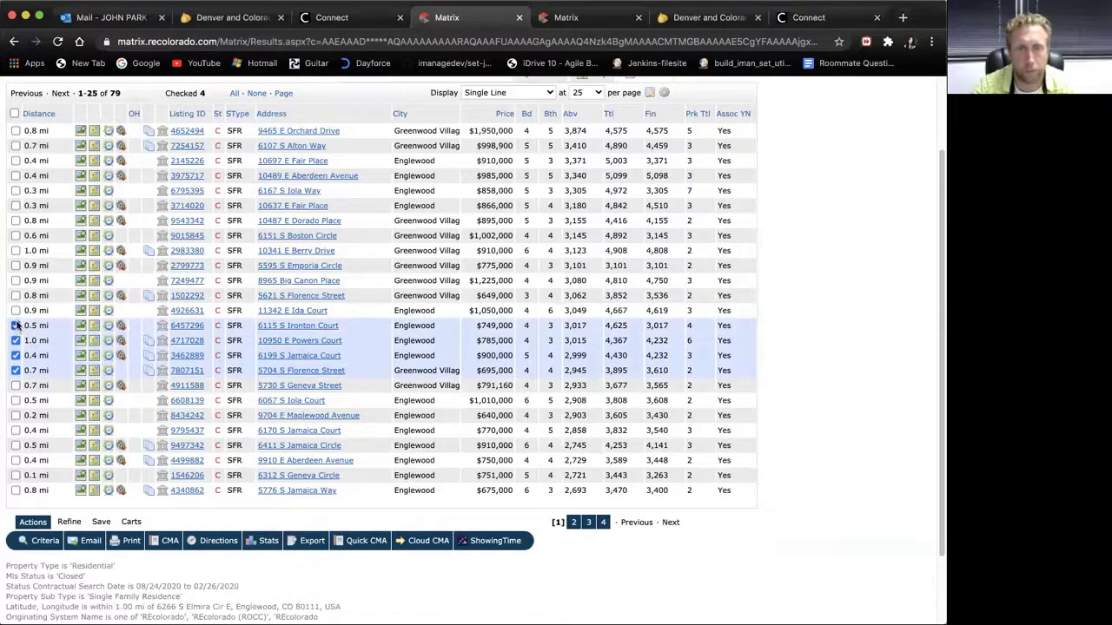
left_click(16, 311)
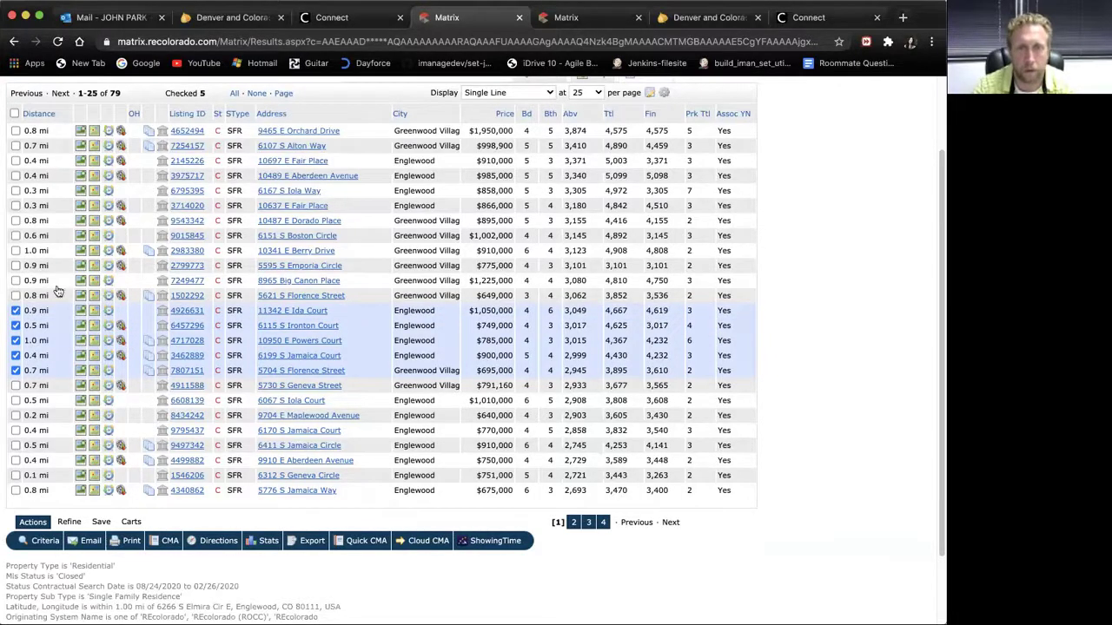
left_click(16, 281)
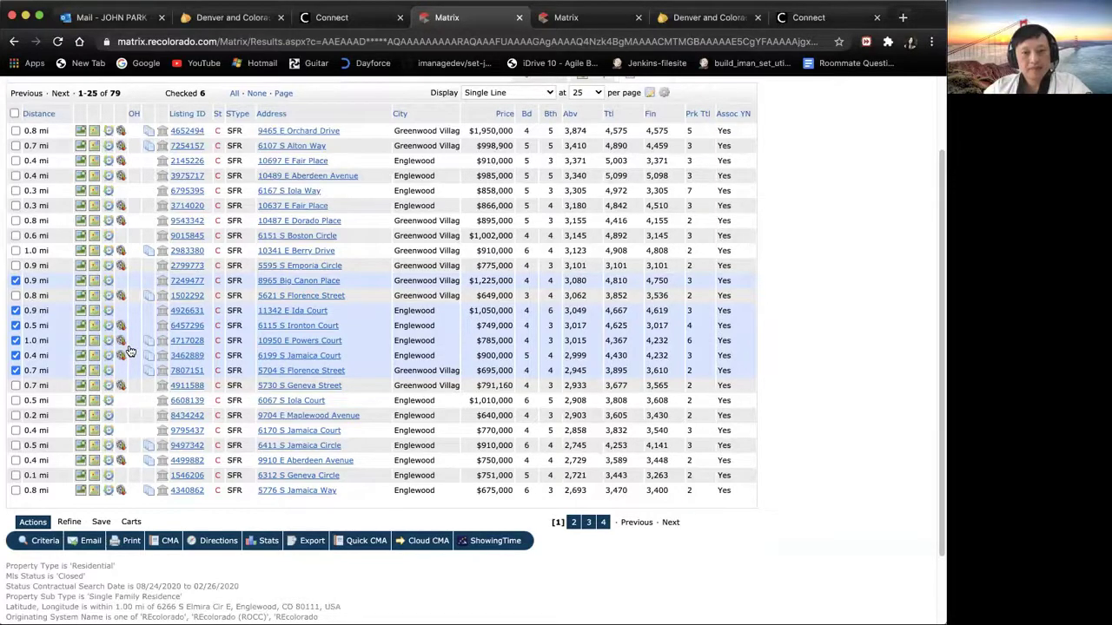
left_click(15, 325)
left_click(16, 340)
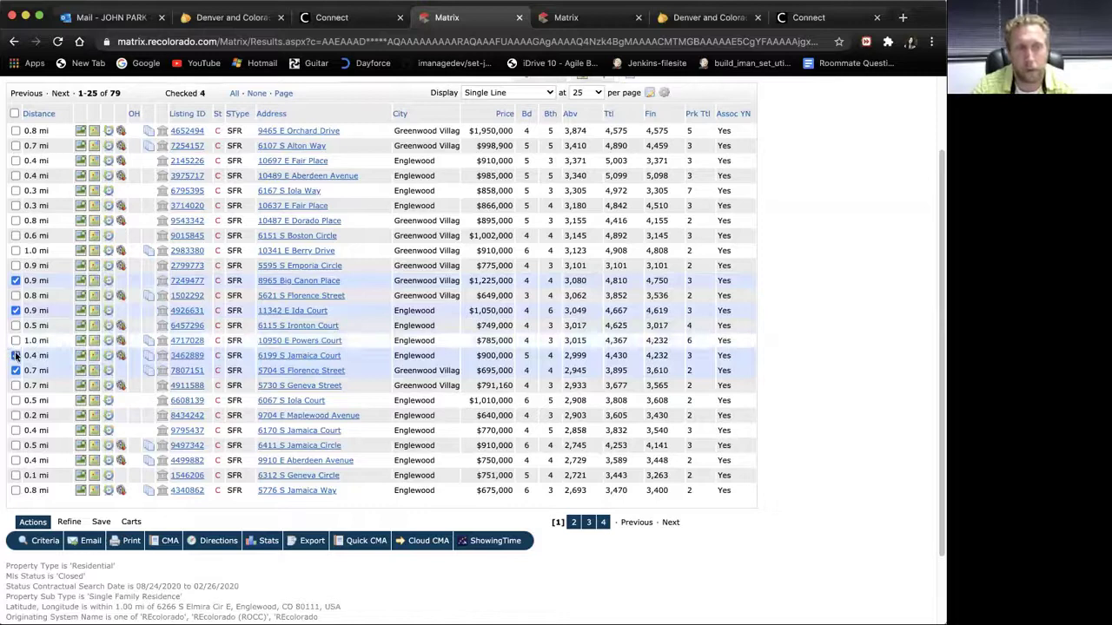
left_click(16, 355)
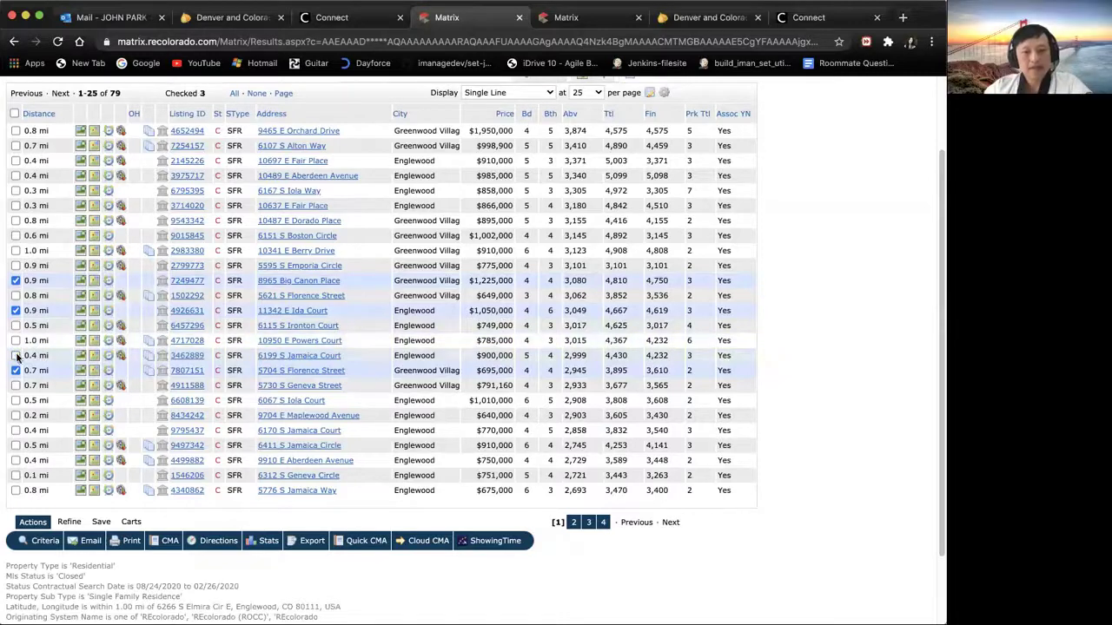
left_click(16, 355)
left_click(15, 370)
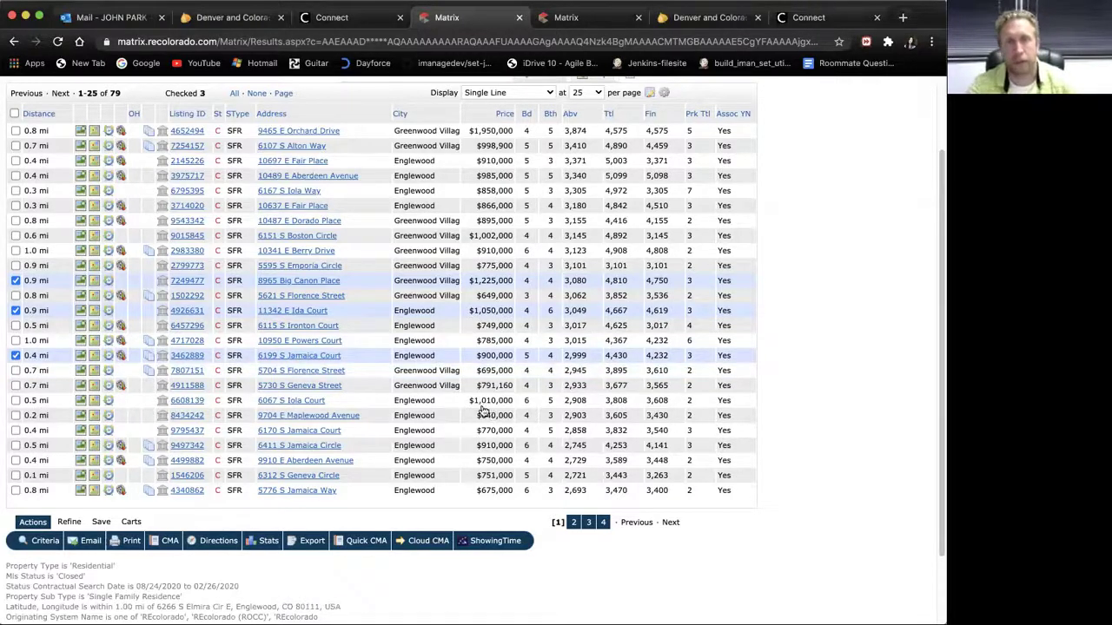
left_click(15, 402)
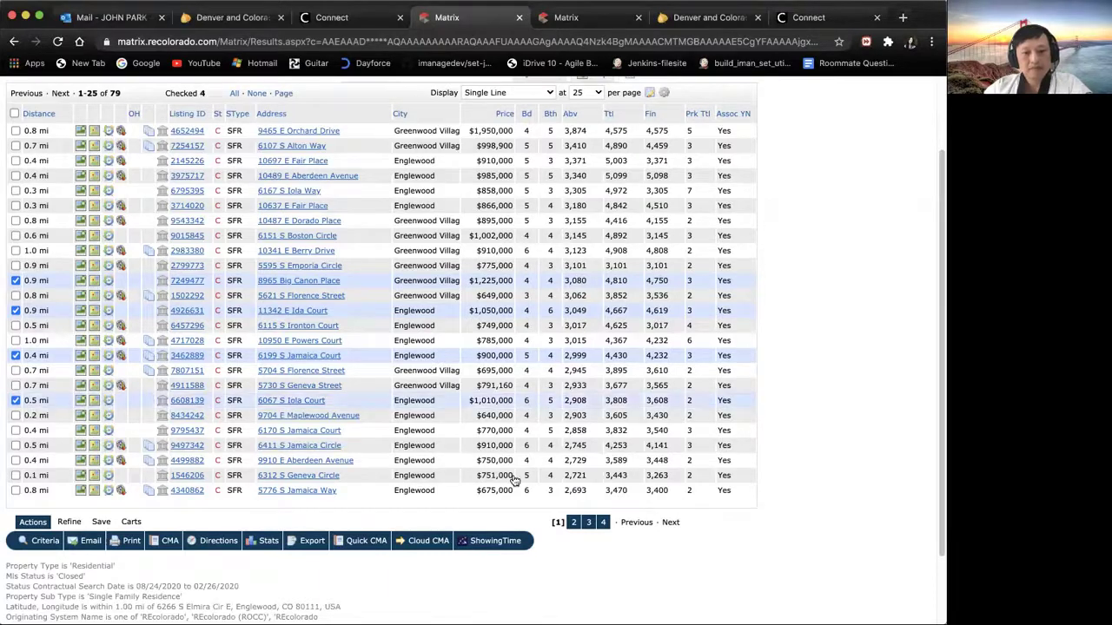
left_click(16, 447)
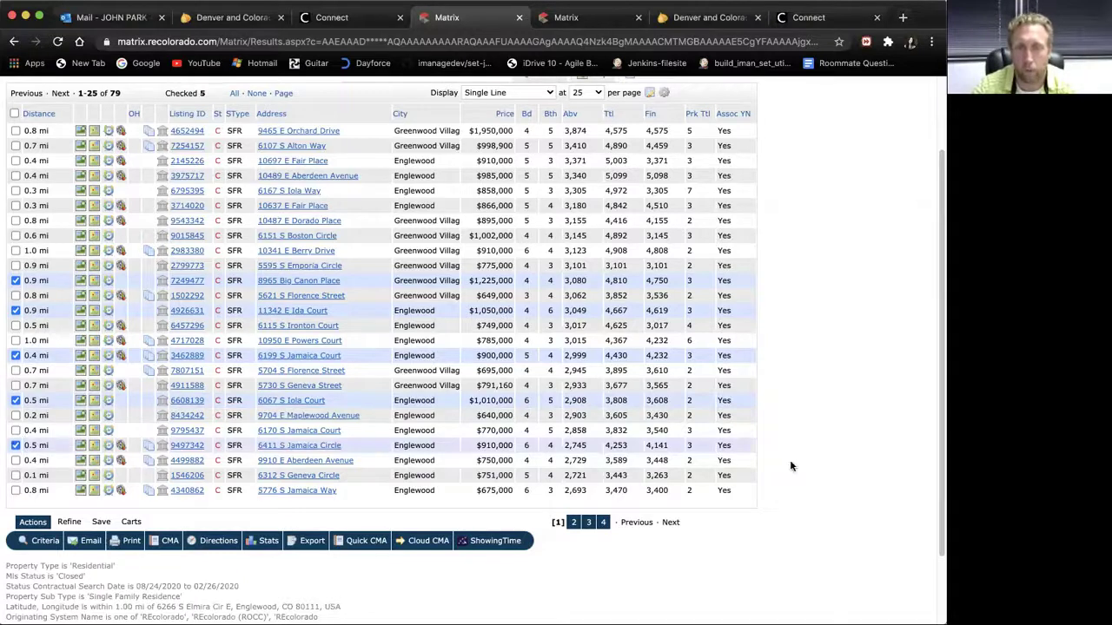